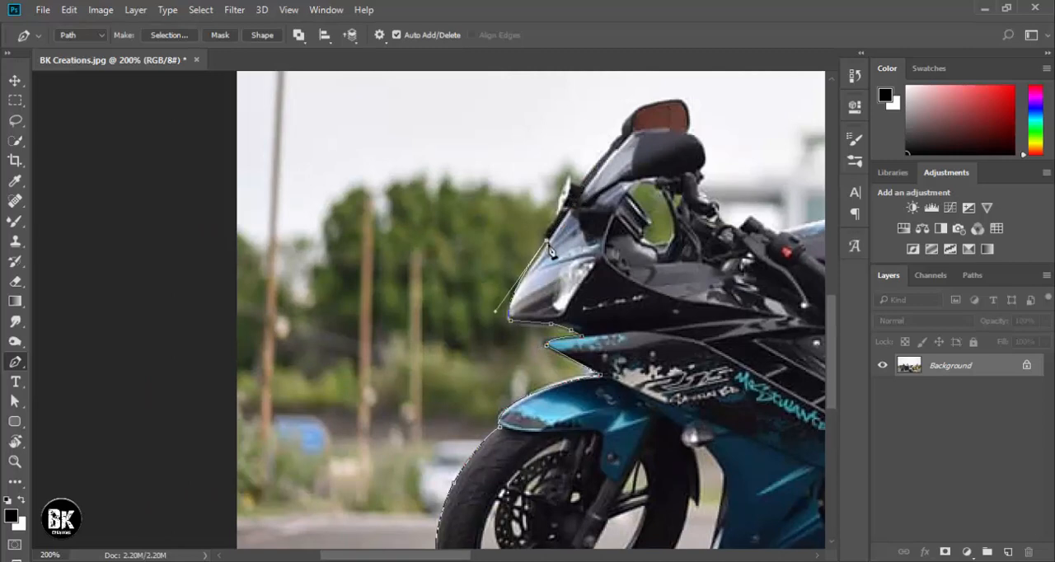
Continue the Pen path up the edge of the windscreen and around the motorcycle's mirror.
left_click(569, 183)
left_click_drag(688, 104, 748, 118)
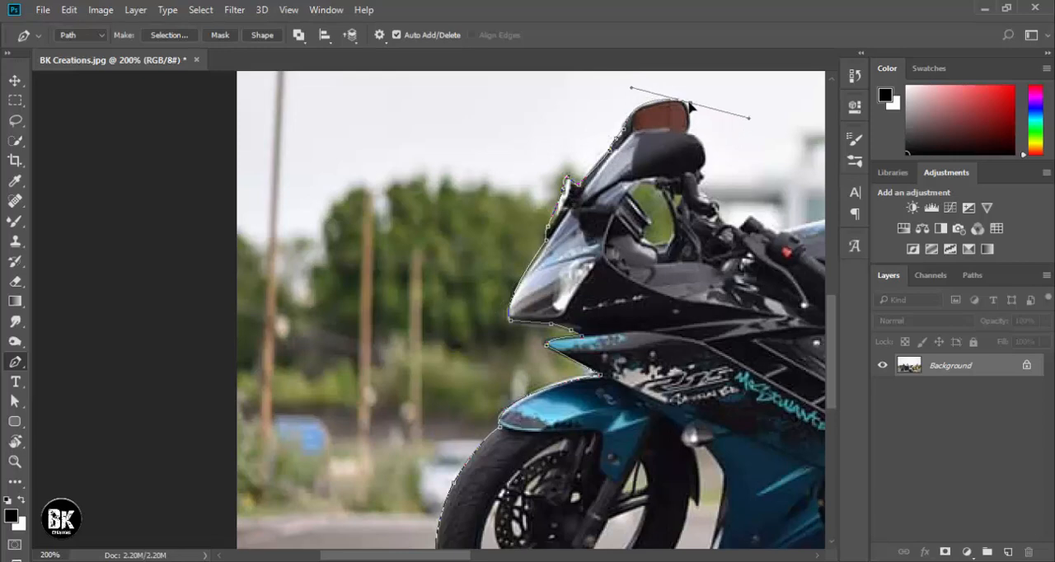
left_click(692, 121)
left_click_drag(703, 195, 336, 251)
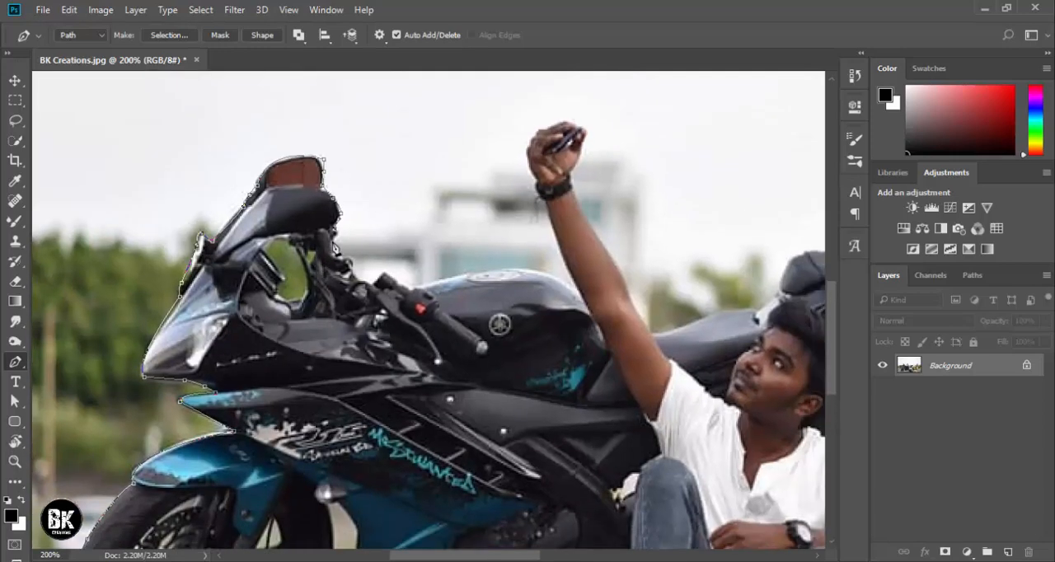
Extend the path from the handlebar along the upper edge of the fuel tank.
left_click(413, 288)
left_click(447, 279)
left_click(493, 271)
left_click(536, 270)
left_click(555, 278)
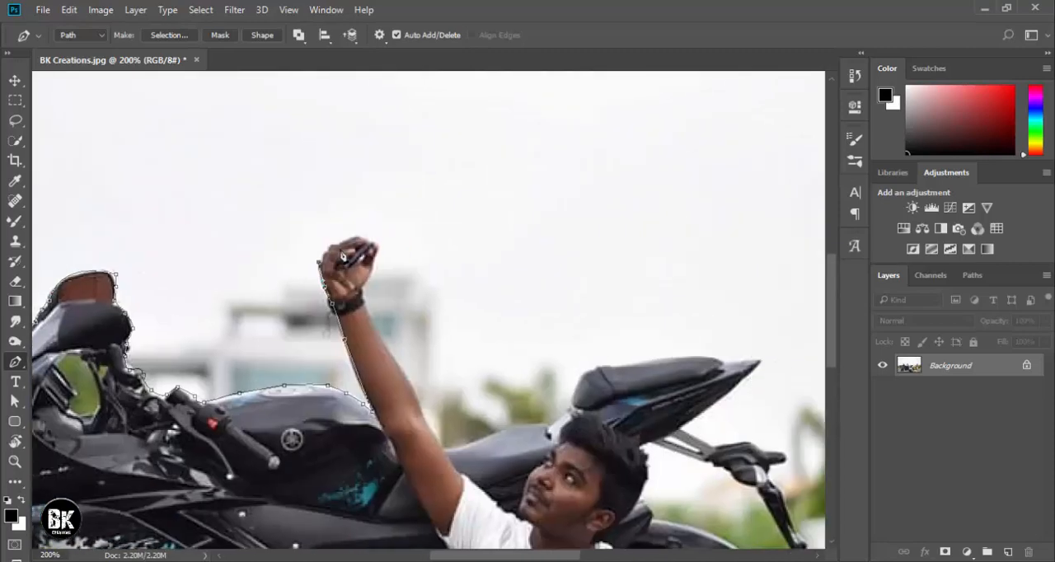
Trace the path around the man's raised hand and down the outer edge of his arm to the seat.
left_click_drag(531, 165, 326, 281)
left_click(389, 350)
left_click_drag(390, 351, 270, 231)
left_click(283, 248)
left_click(297, 272)
left_click(314, 311)
left_click(326, 328)
Trace the path along the rider seat and over the raised rear seat, redoing the misplaced anchor points.
left_click(354, 323)
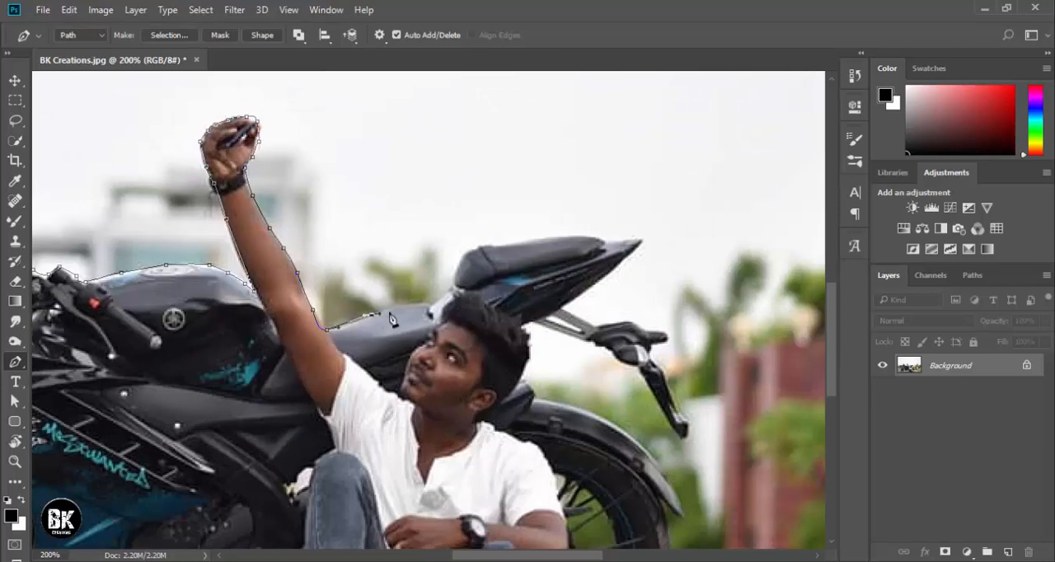
key("ctrl+alt+z")
key("ctrl+alt+z")
left_click(378, 311)
left_click(396, 307)
left_click(412, 306)
left_click(430, 306)
left_click(558, 239)
left_click_drag(570, 255, 311, 251)
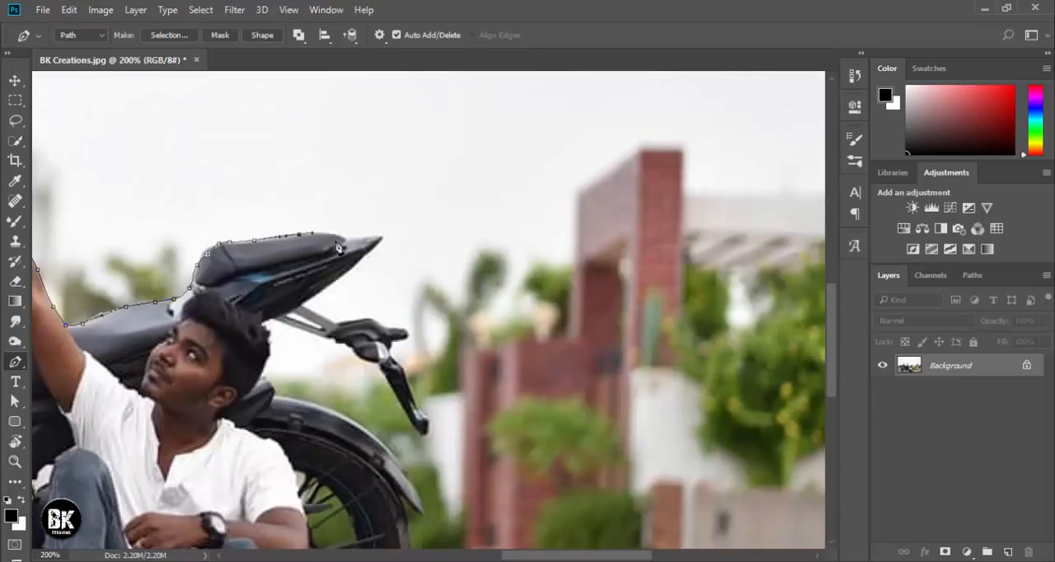
Outline the tip of the tail section and its underside back to the rear bracket.
left_click(337, 236)
left_click(375, 236)
left_click(382, 238)
left_click(364, 256)
left_click(334, 281)
left_click(303, 305)
Trace the path around the rear bracket, the indicator and the hanging mudguard extension.
left_click(329, 320)
left_click(361, 322)
left_click(384, 324)
left_click(401, 336)
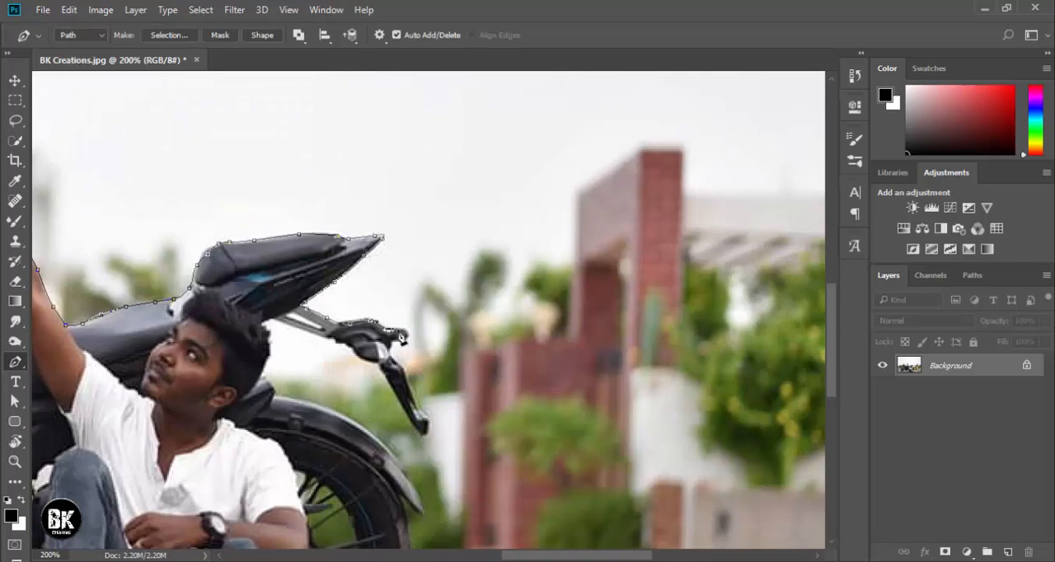
left_click_drag(394, 369, 279, 292)
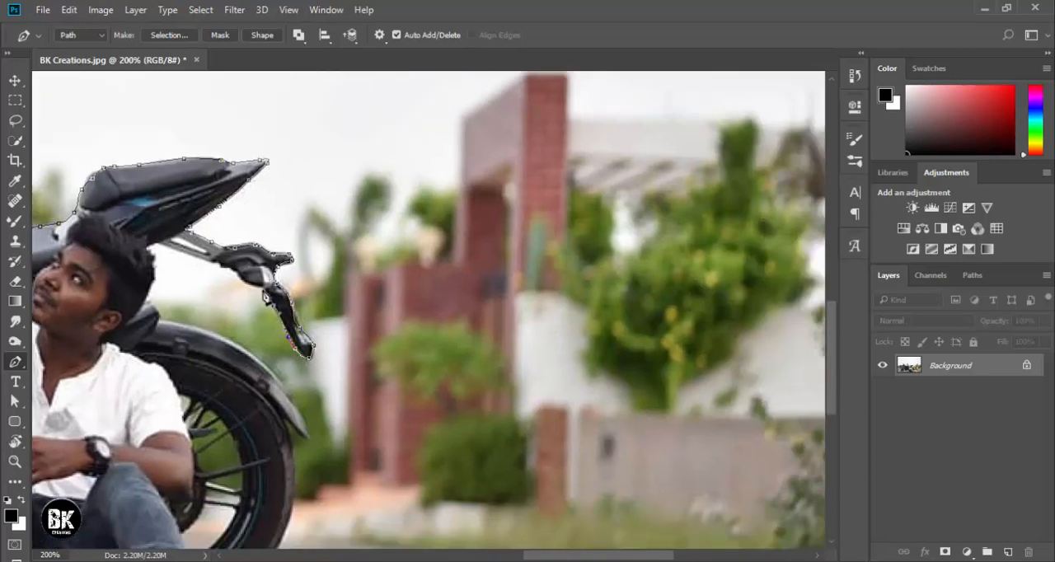
left_click(263, 285)
left_click(247, 283)
left_click(232, 271)
left_click(194, 257)
Trace the path down the back of the man's head and along the rear fender to its tip.
left_click(151, 244)
left_click(155, 270)
left_click(148, 291)
left_click(161, 314)
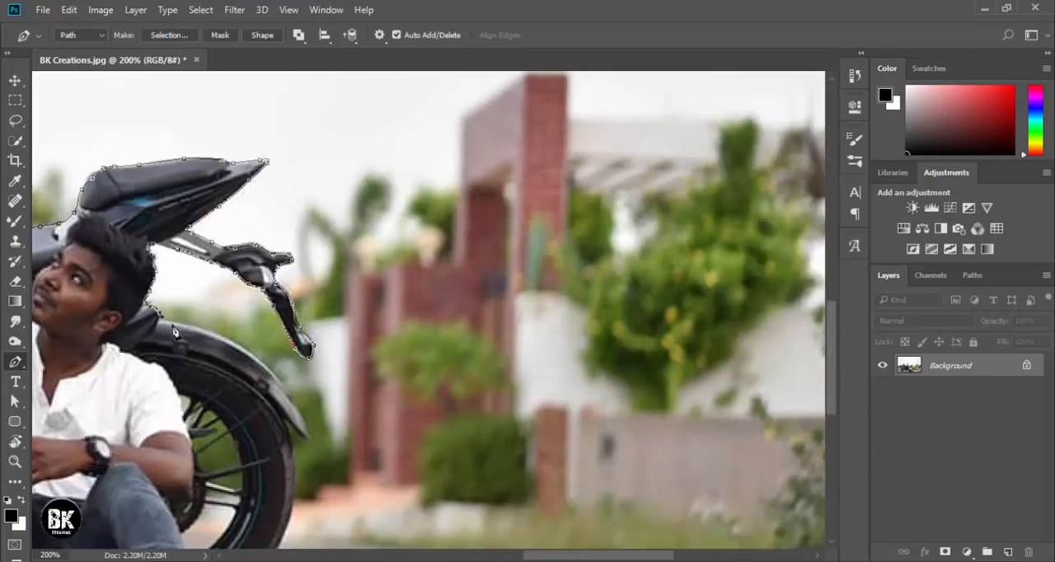
left_click(172, 323)
left_click(202, 330)
left_click(236, 342)
left_click(256, 355)
left_click_drag(255, 360, 313, 187)
left_click(359, 248)
left_click(361, 259)
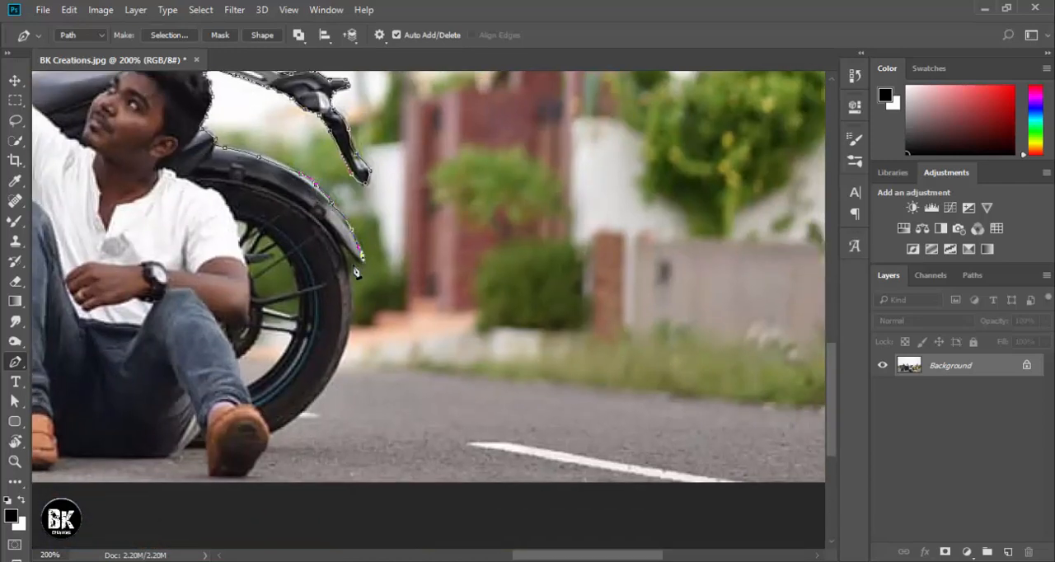
Extend the path down the outer edge of the rear tyre towards the ground.
left_click(352, 290)
left_click(352, 322)
left_click_drag(312, 346, 492, 231)
left_click(525, 237)
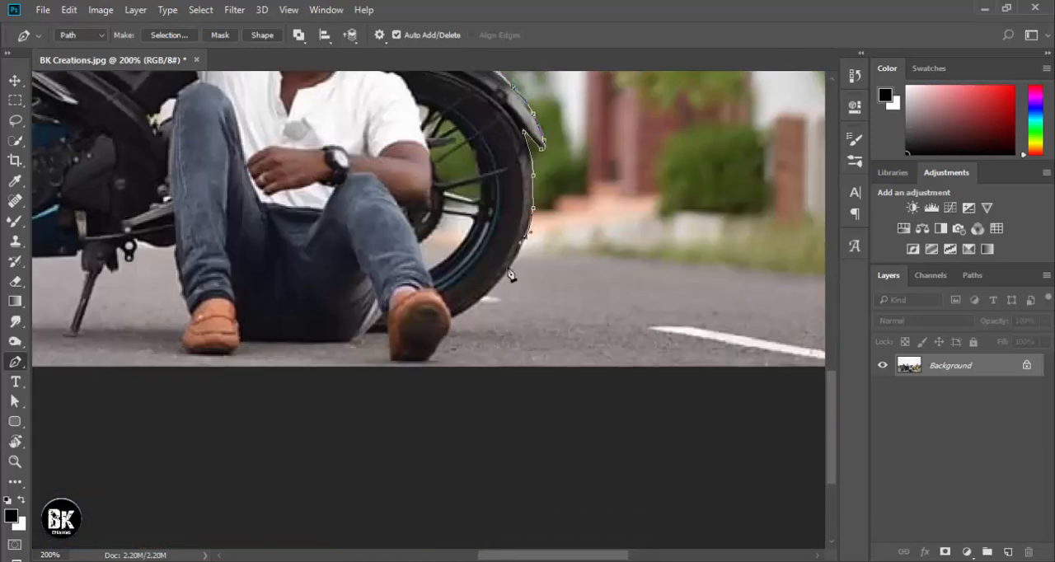
left_click(509, 268)
left_click(502, 279)
left_click(483, 299)
Trace the path around both shoes and along the bottom edge of the seated man's jeans.
left_click(445, 336)
left_click(428, 358)
left_click(394, 363)
left_click(363, 340)
left_click(350, 341)
left_click(284, 340)
left_click(242, 340)
left_click(231, 353)
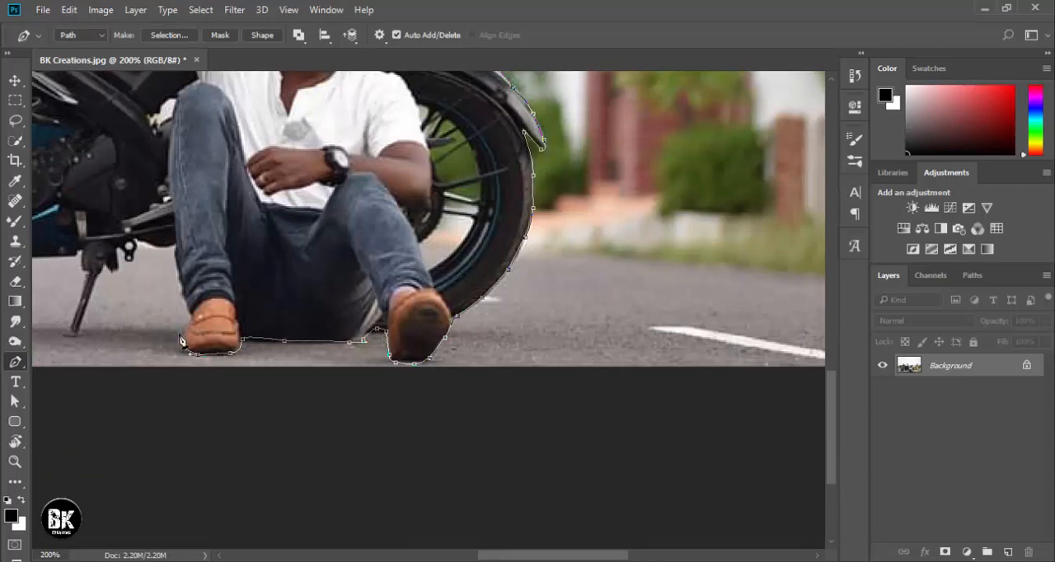
Continue the path up the outer edge of the man's leg and along the bike's underside towards the side stand.
left_click(178, 275)
left_click(175, 245)
left_click(158, 246)
left_click(135, 242)
left_click_drag(136, 244, 524, 222)
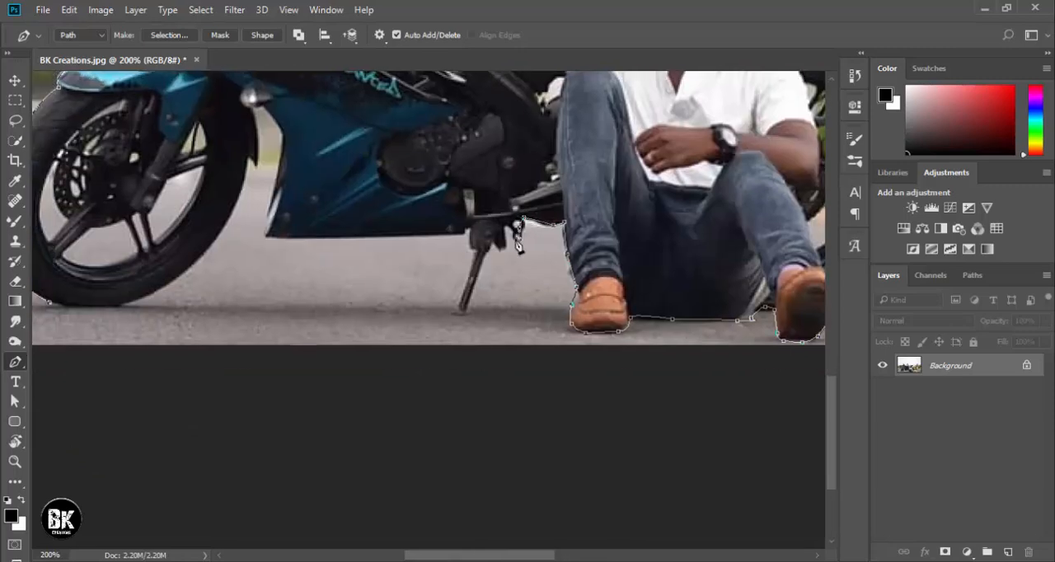
Trace the path around the side stand and along the bottom edge of the blue fairing.
left_click(457, 311)
left_click(470, 272)
left_click(468, 239)
left_click(388, 235)
left_click(318, 236)
left_click(300, 236)
left_click(266, 235)
Trace the path up the front edge of the blue fairing to the gap behind the front wheel.
left_click_drag(271, 210, 520, 380)
left_click(513, 391)
left_click(521, 353)
left_click(532, 319)
left_click(530, 298)
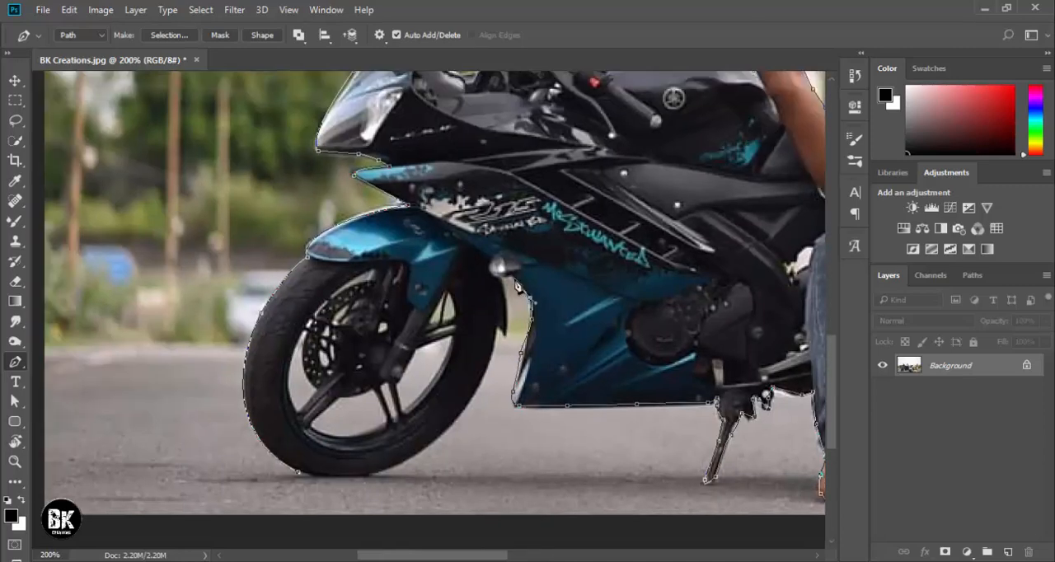
left_click(514, 275)
left_click(502, 279)
Trace the rear and bottom edge of the front tyre and close the path at its starting point.
left_click(507, 318)
left_click(491, 374)
left_click(476, 399)
left_click(437, 440)
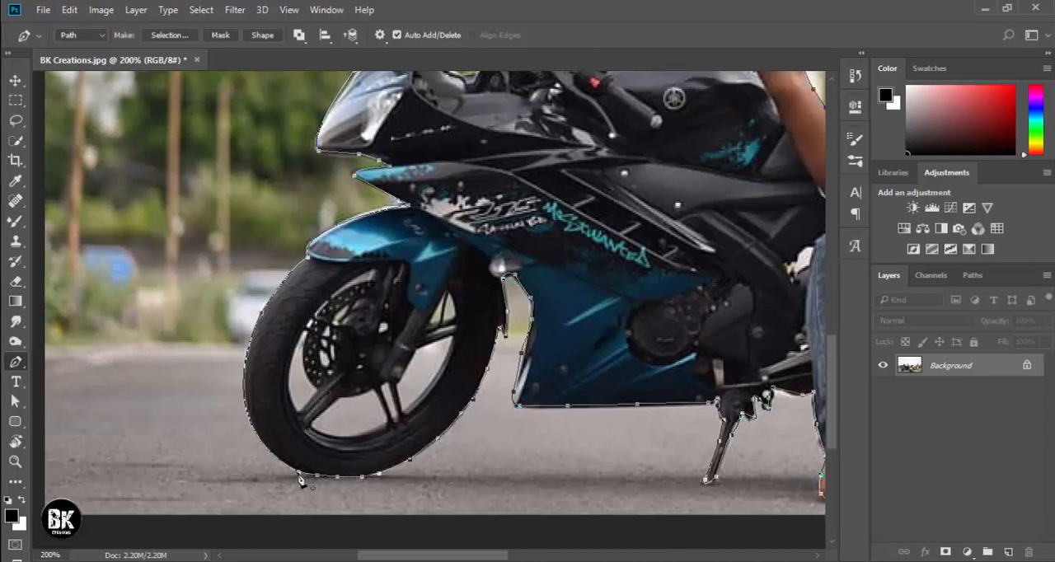
Convert the closed path to a new anti-aliased selection with a 0.5 pixel feather radius.
right_click(326, 410)
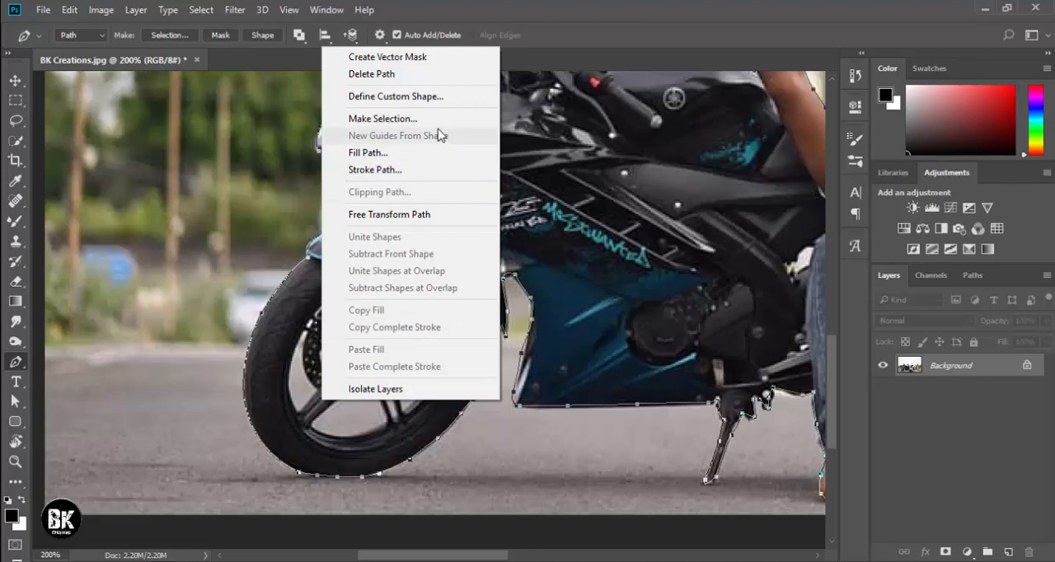
left_click(412, 118)
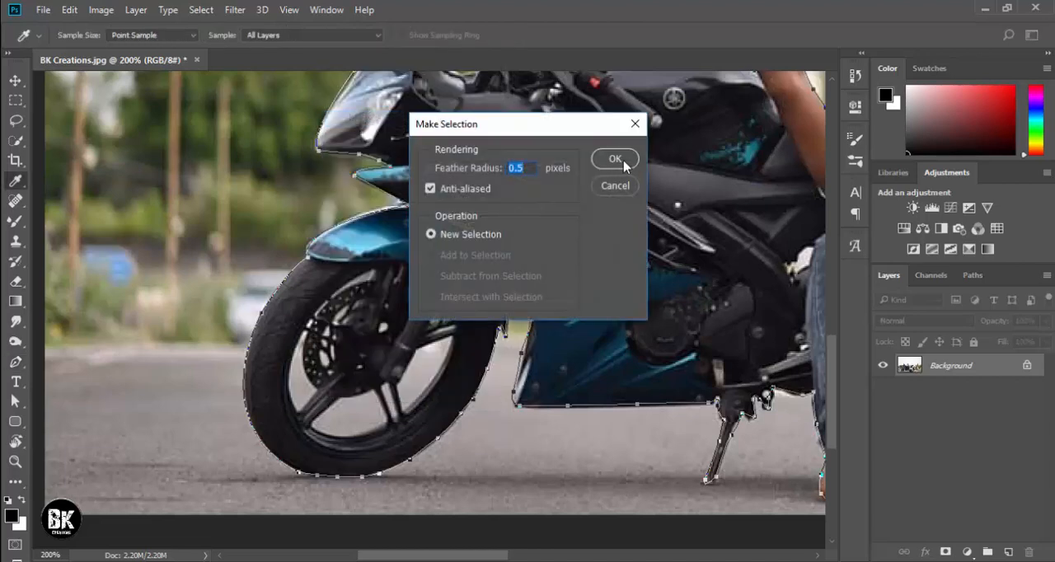
left_click(615, 159)
Trace a closed Pen path around the opening between the lower spokes of the front wheel.
scroll(326, 356, "down", 2)
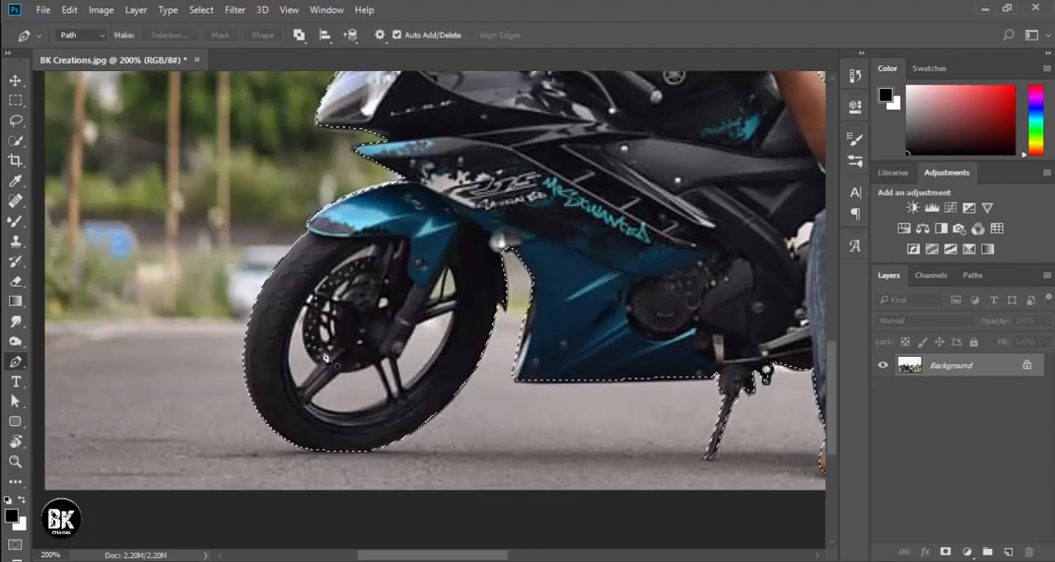
scroll(326, 356, "up", 1)
left_click_drag(325, 356, 594, 346)
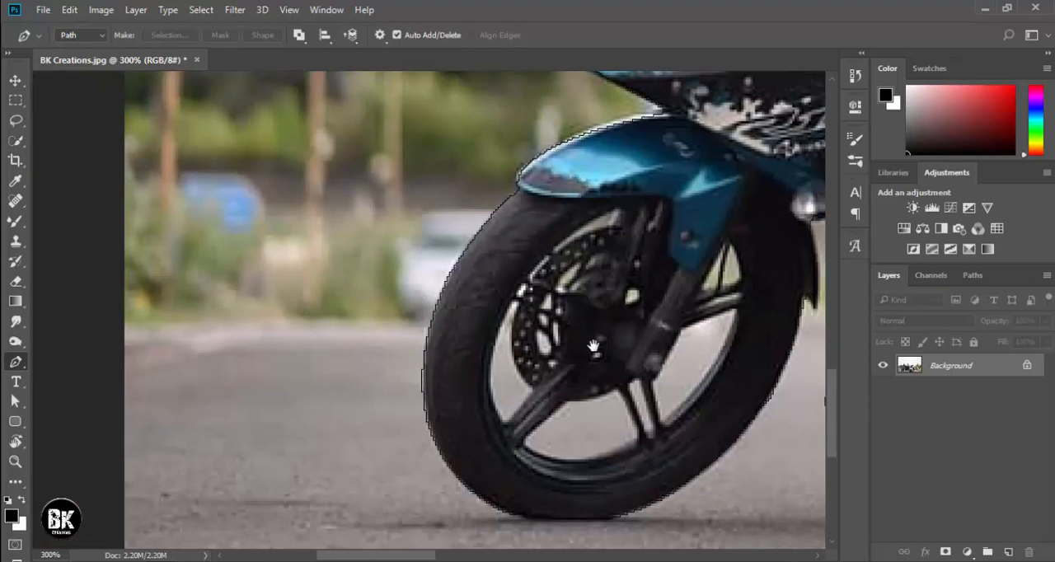
scroll(593, 346, "down", 3)
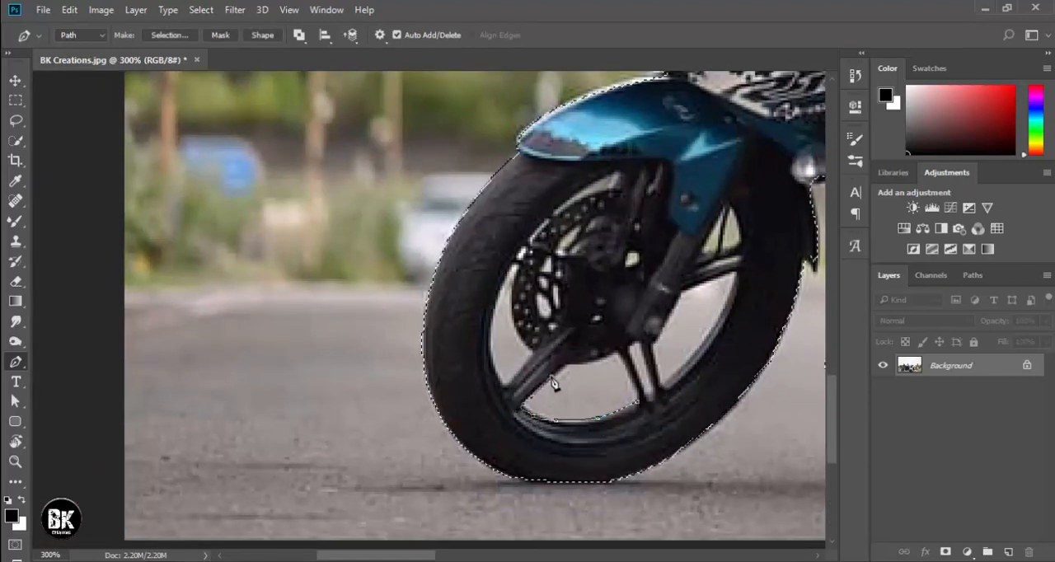
left_click(587, 353)
left_click(620, 350)
left_click(637, 407)
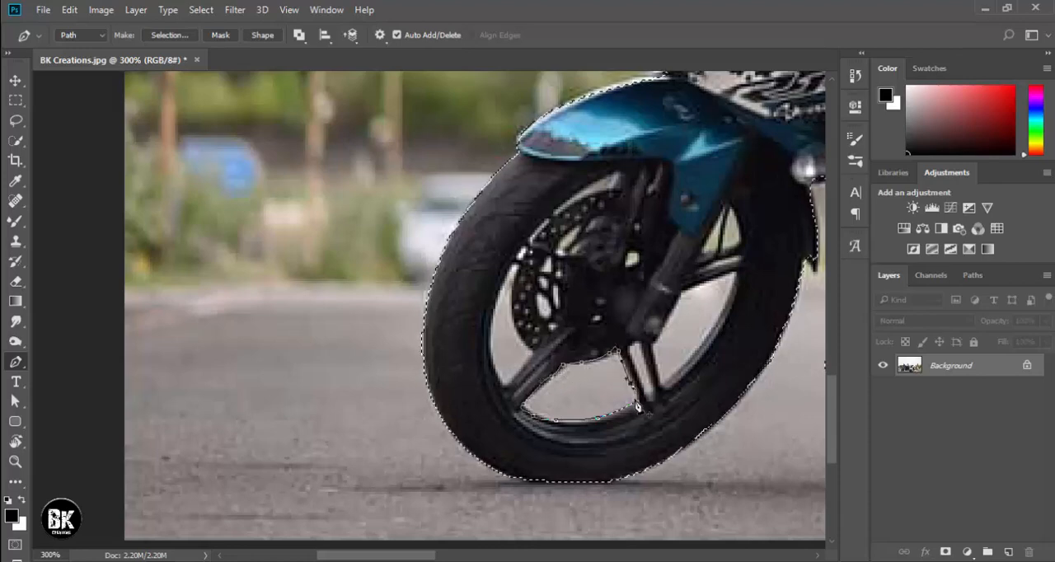
Subtract the wheel opening's path from the selection with a 0.5 pixel feather radius.
right_click(620, 407)
left_click(681, 110)
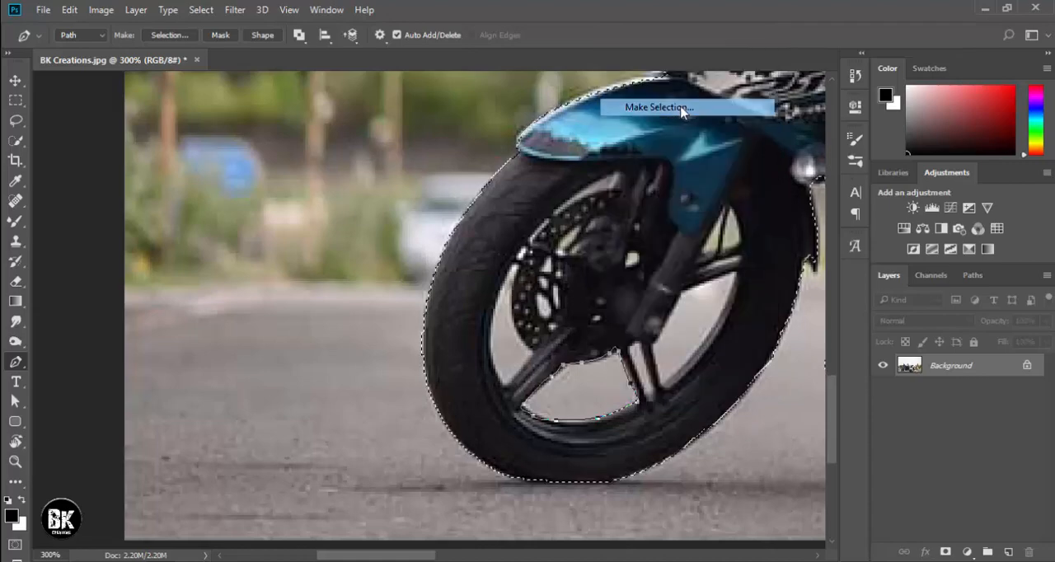
left_click(430, 275)
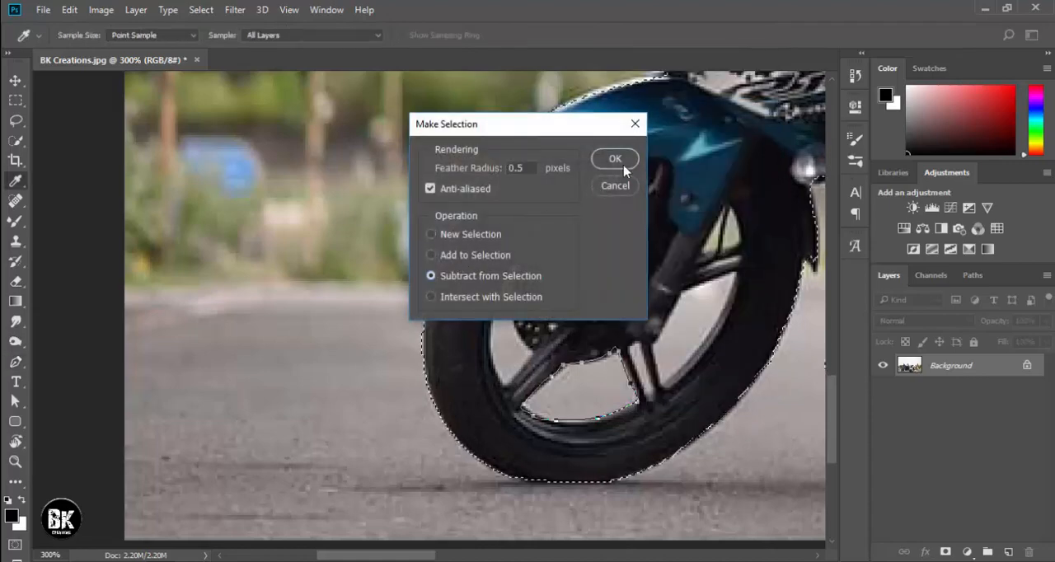
left_click(624, 167)
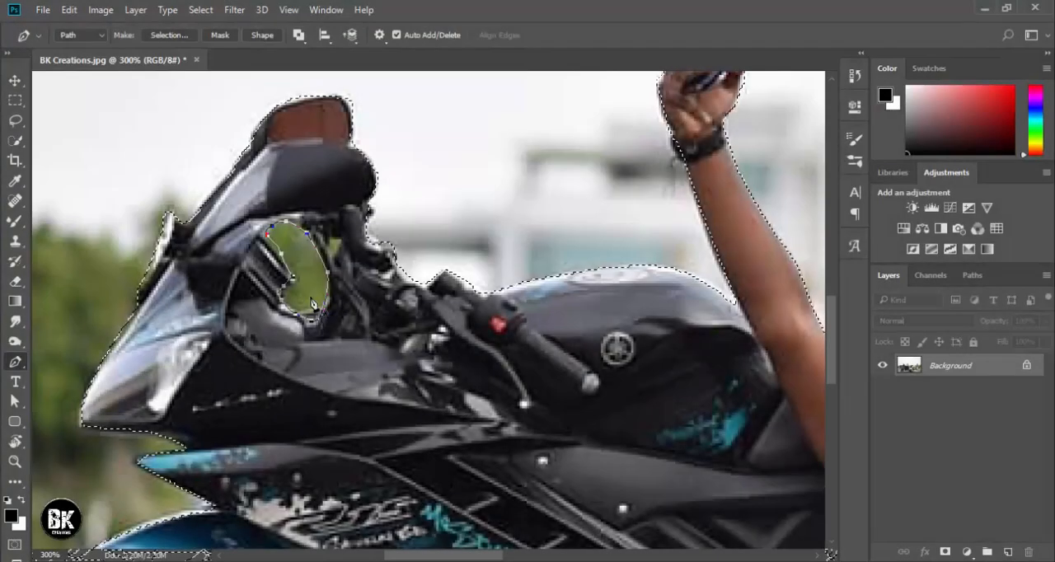
Subtract the path around the green gap behind the windscreen from the selection, feathered by 0.5 pixels.
right_click(312, 303)
left_click(381, 280)
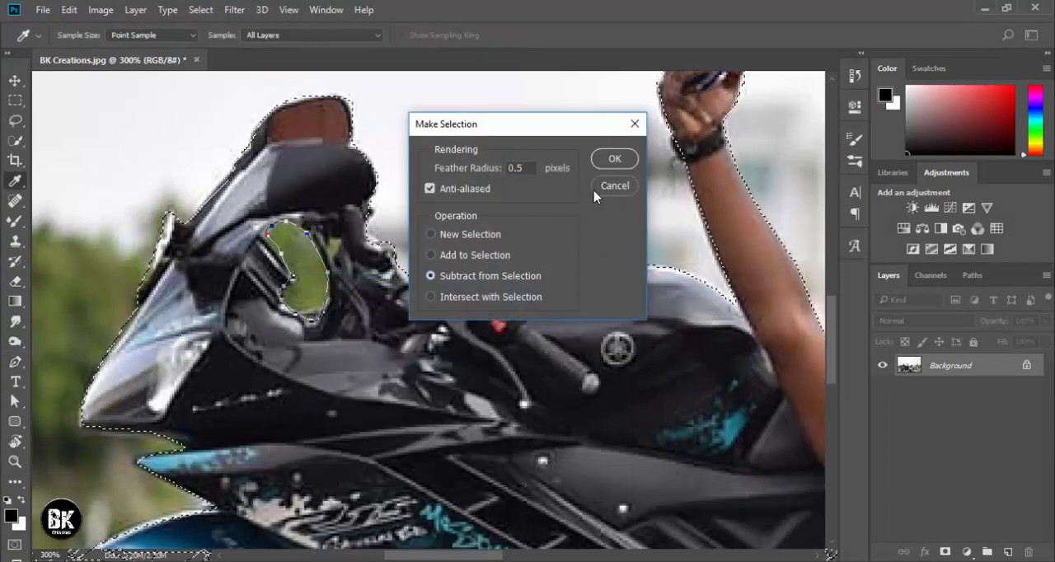
left_click(617, 158)
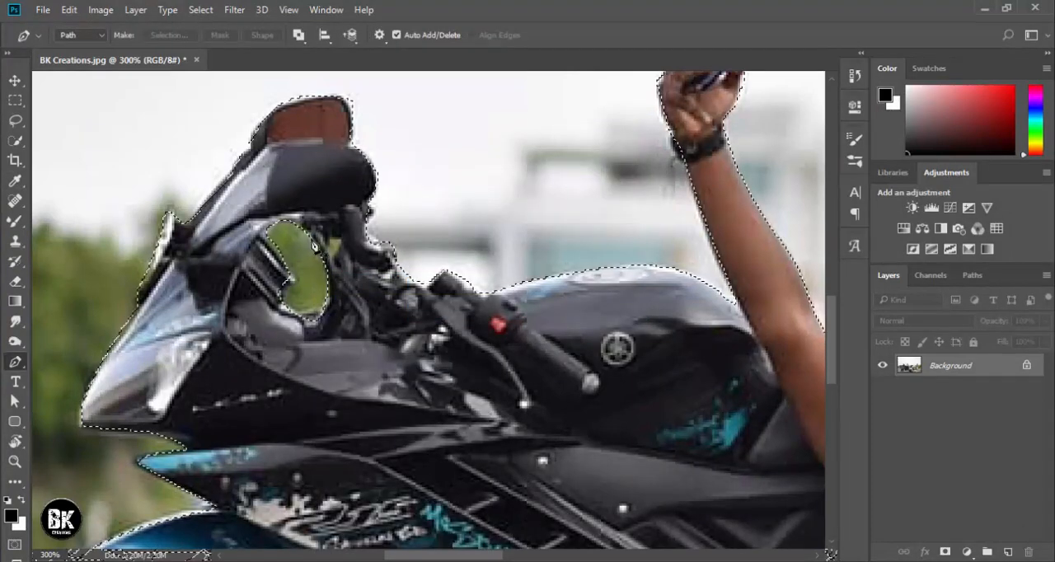
Close the path around the small gap beside the handlebar and subtract it from the selection with 0.5 pixel feather.
left_click(339, 245)
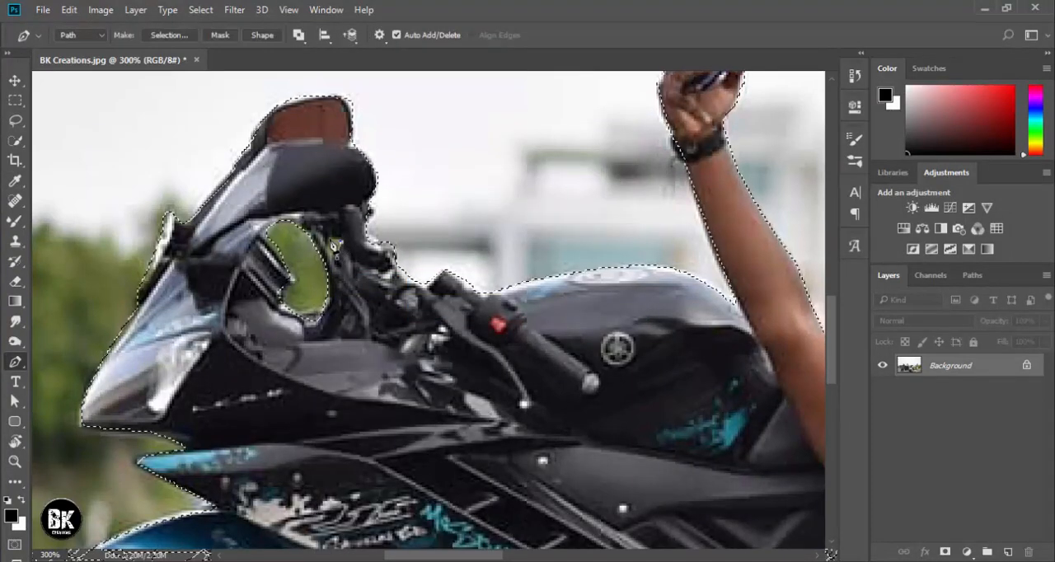
right_click(337, 257)
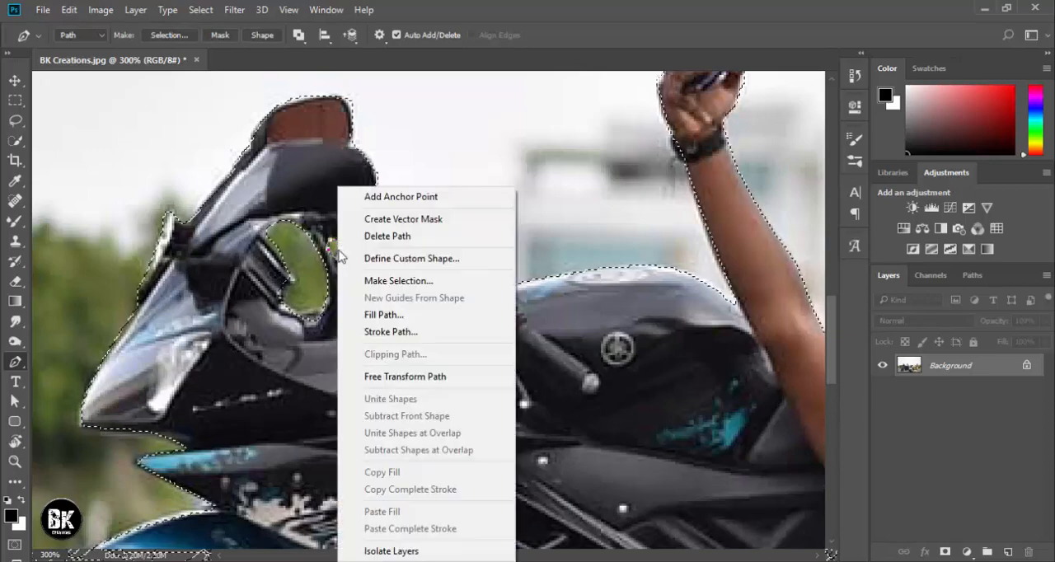
left_click(375, 282)
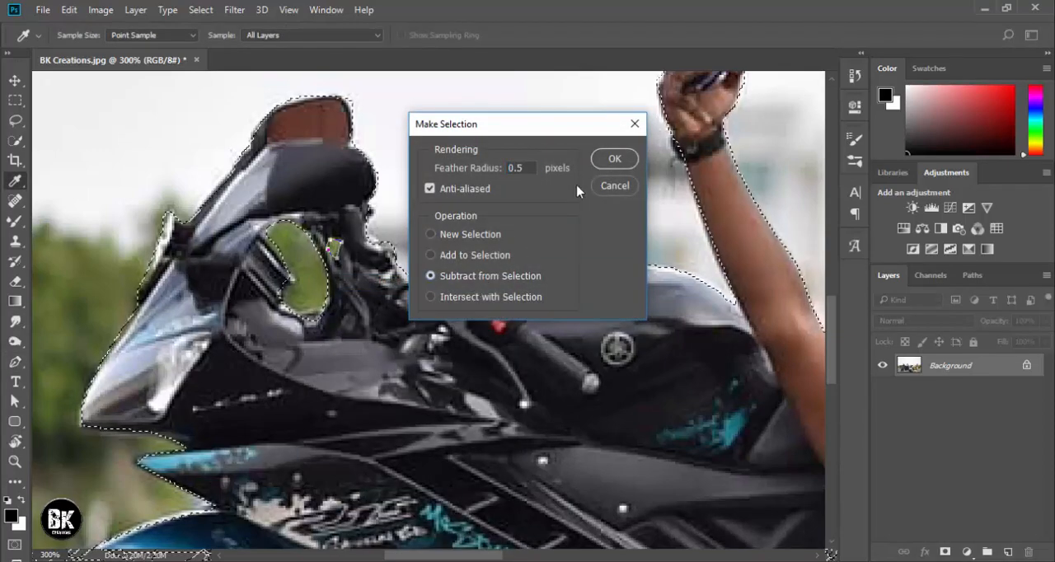
left_click(615, 158)
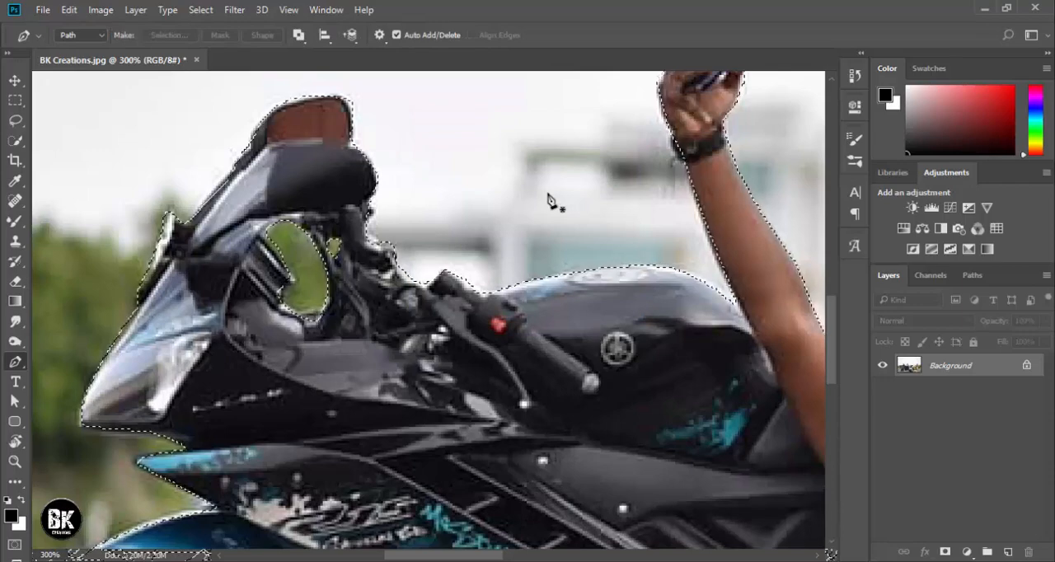
Add a layer mask from the selection so that only the man and the motorcycle are kept.
key("BackSpace")
key("ctrl+z")
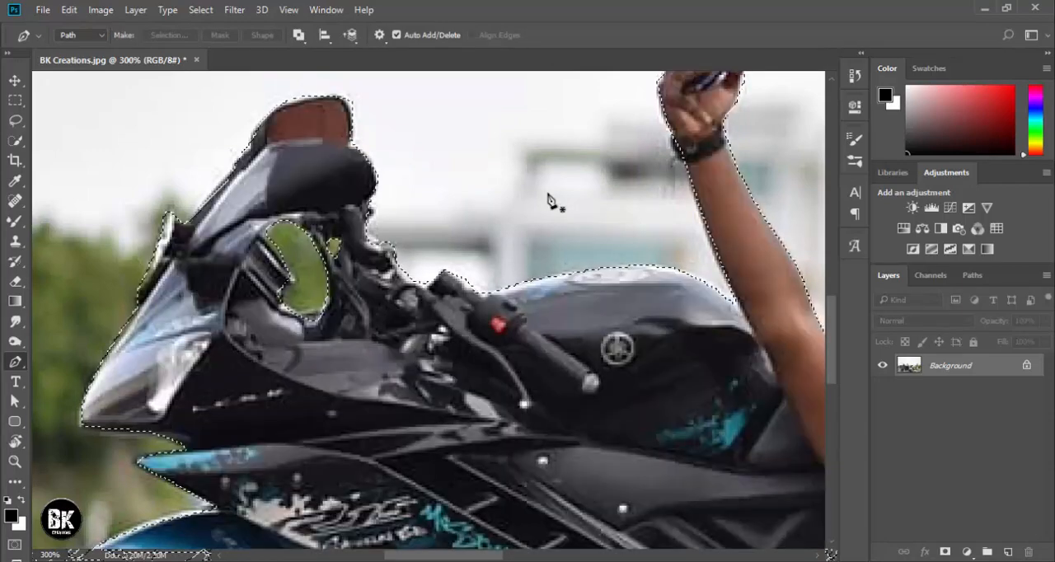
key("ctrl+0")
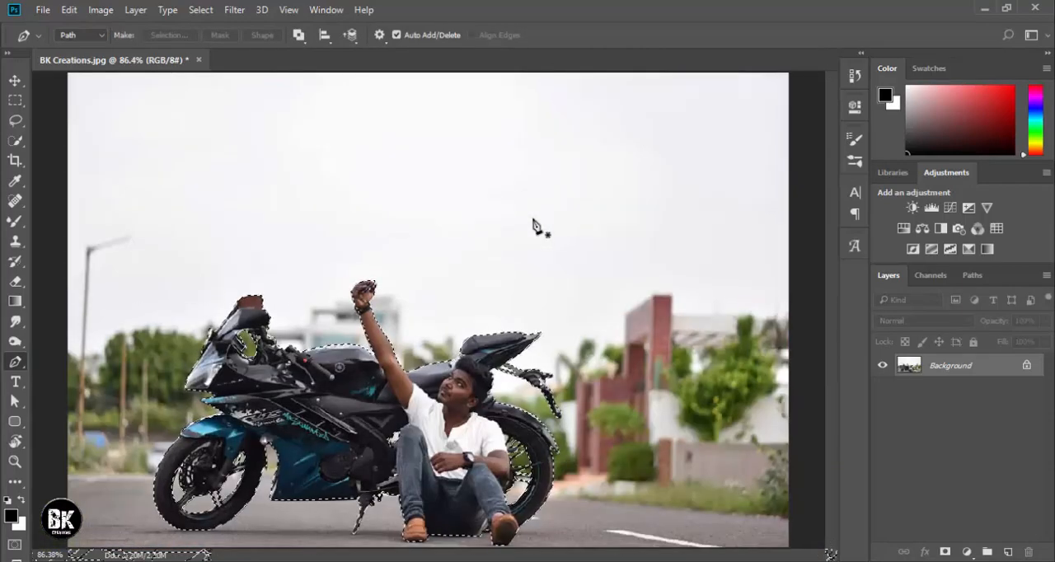
left_click(945, 552)
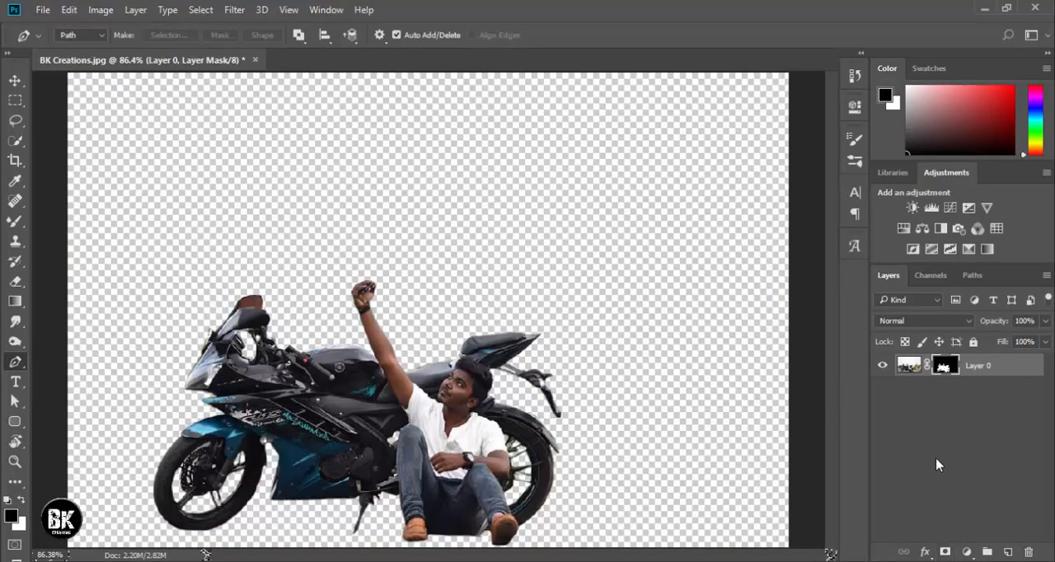
Open the layer mask in Select and Mask and slightly raise the Smooth refinement.
right_click(944, 369)
left_click(907, 493)
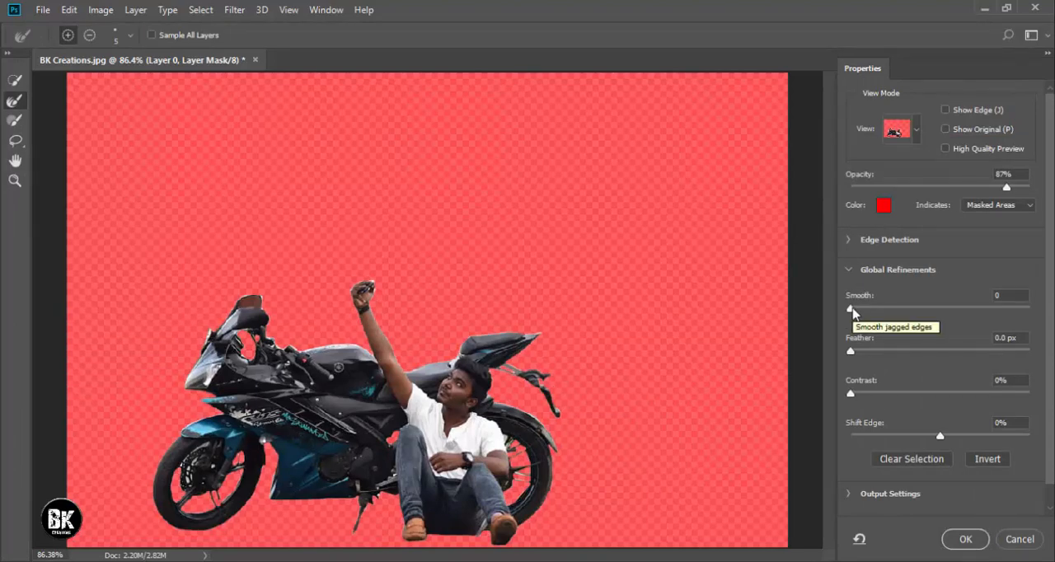
left_click_drag(853, 312, 880, 308)
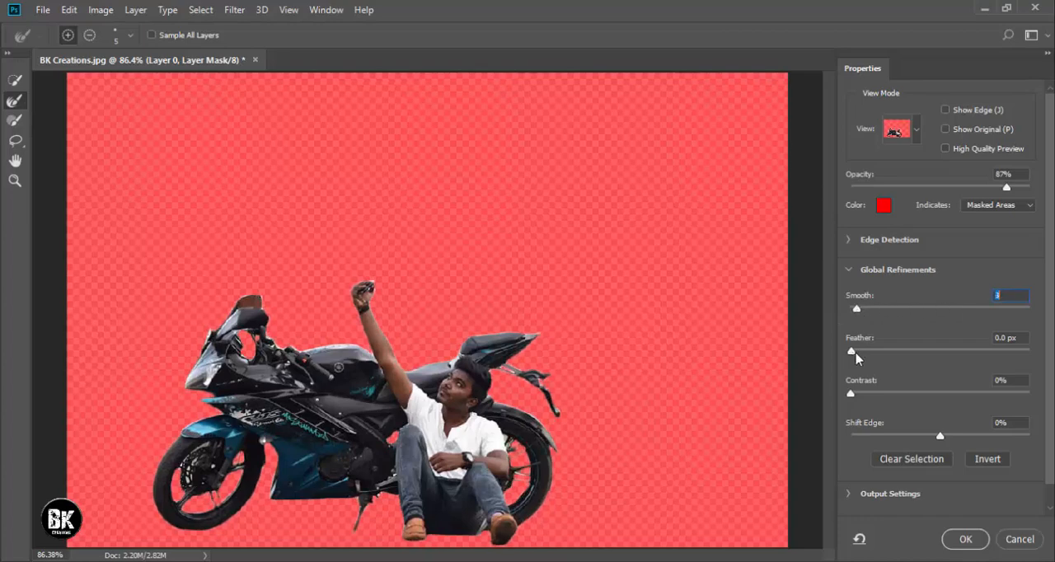
Set the mask's Feather to 0.2 px and Contrast to 1%, and apply the Select and Mask refinements.
mouse_move(856, 354)
left_mouse_down()
mouse_move(907, 354)
mouse_move(849, 354)
left_mouse_up()
left_click_drag(851, 395, 891, 395)
left_click_drag(959, 412, 958, 412)
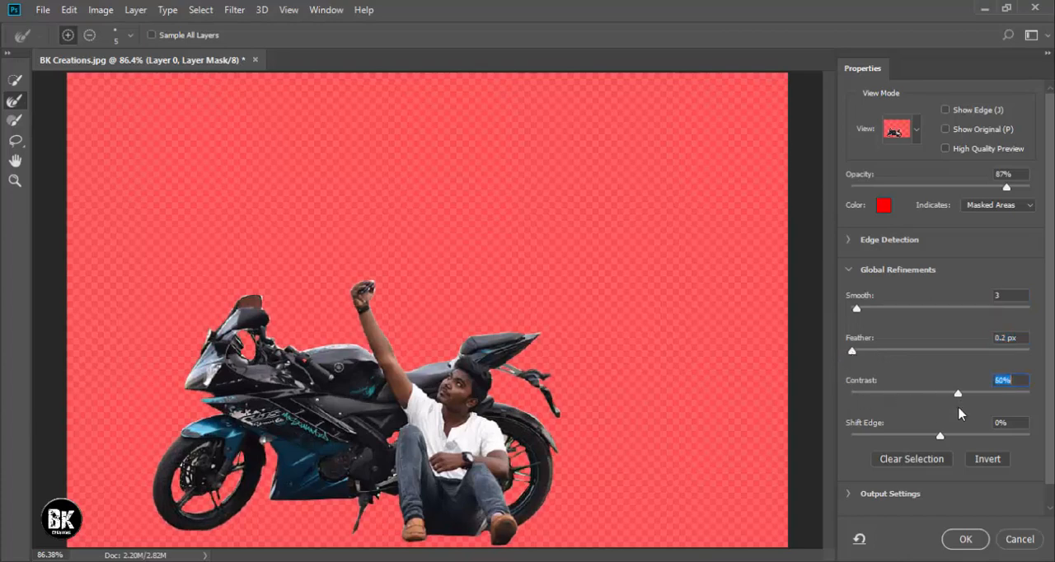
left_click_drag(877, 402, 875, 398)
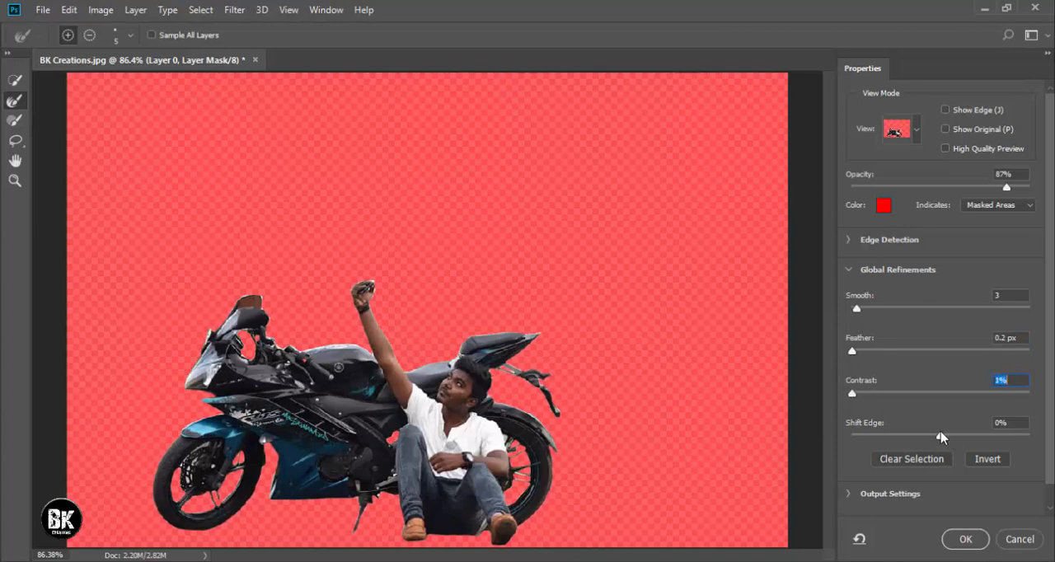
mouse_move(941, 437)
left_mouse_down()
mouse_move(968, 440)
mouse_move(875, 432)
mouse_move(976, 443)
mouse_move(940, 436)
left_mouse_up()
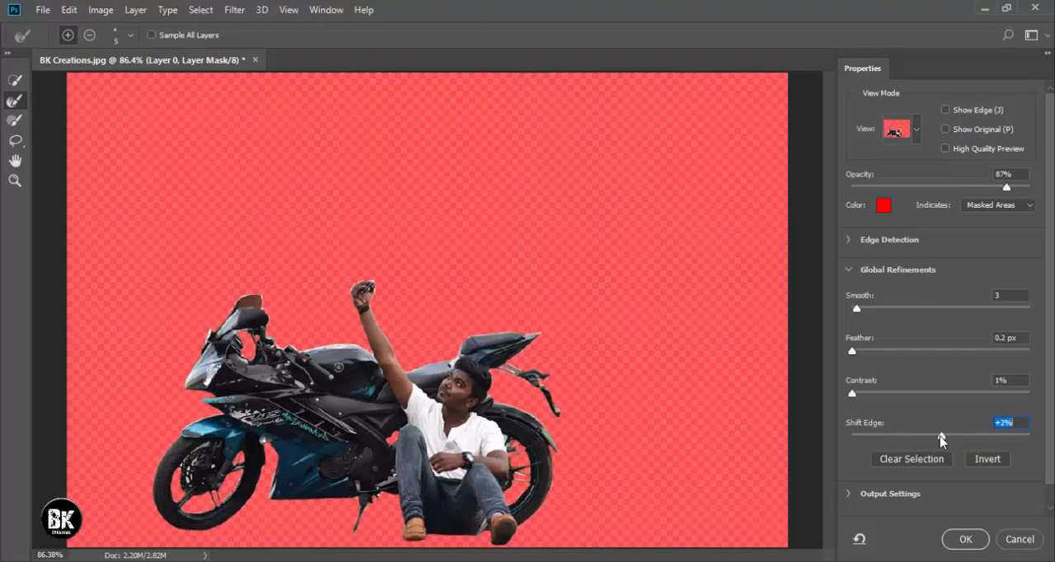
left_click(966, 540)
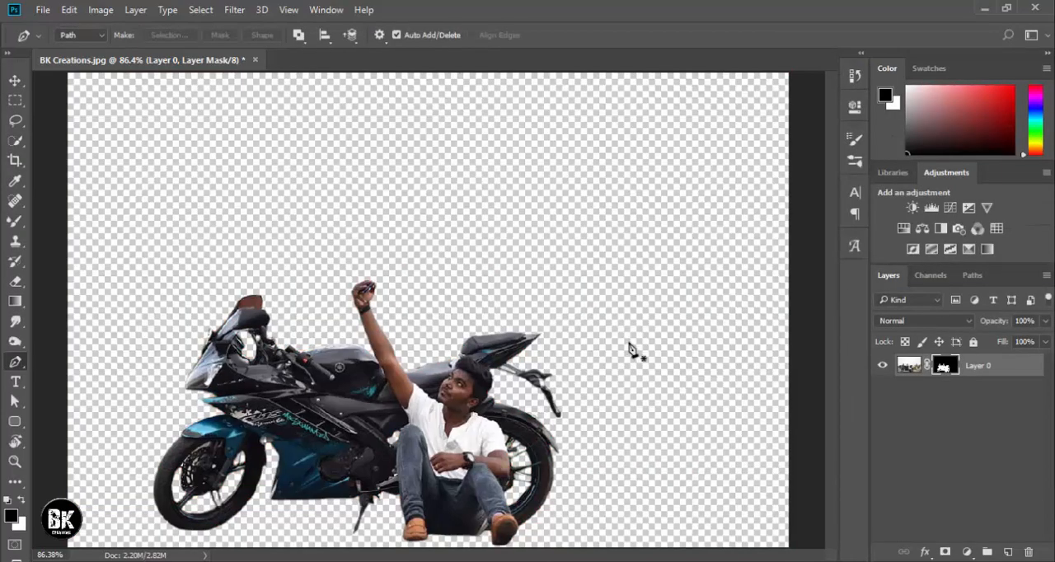
Place the BK Creations1 picture into the document as a linked image.
left_click(16, 81)
key("ctrl+0")
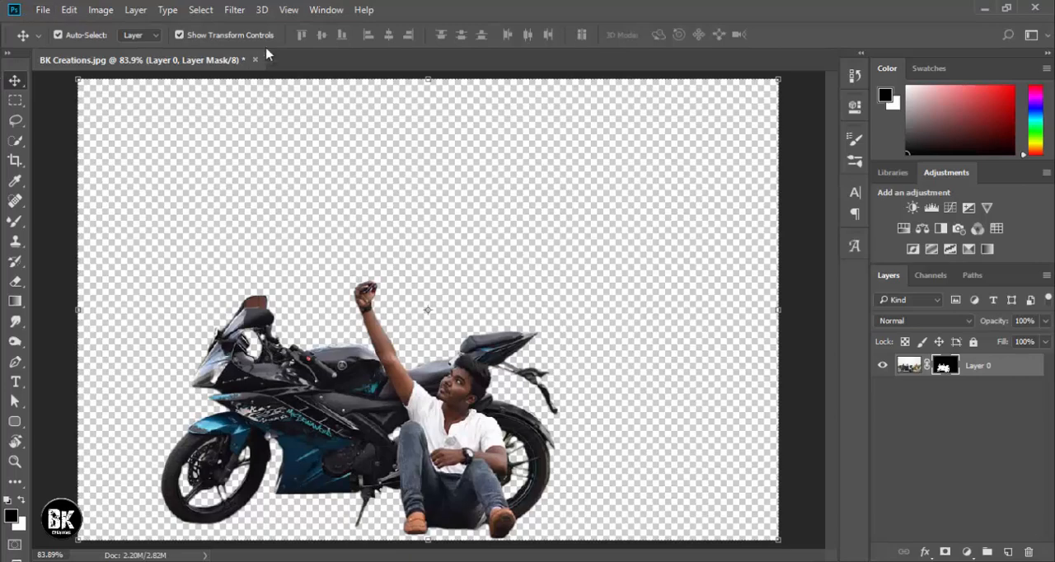
left_click(43, 9)
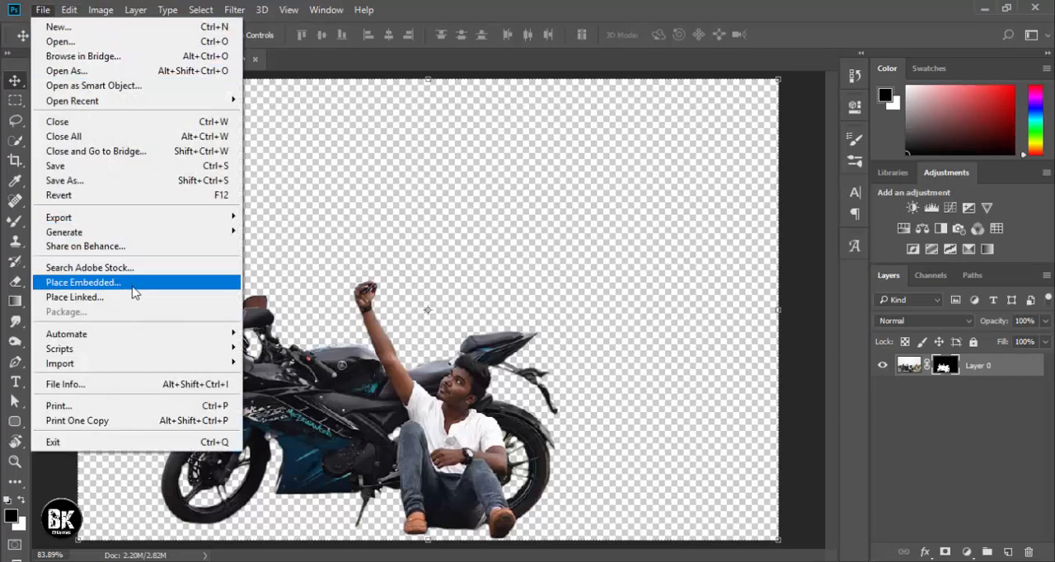
left_click(135, 297)
double_click(587, 132)
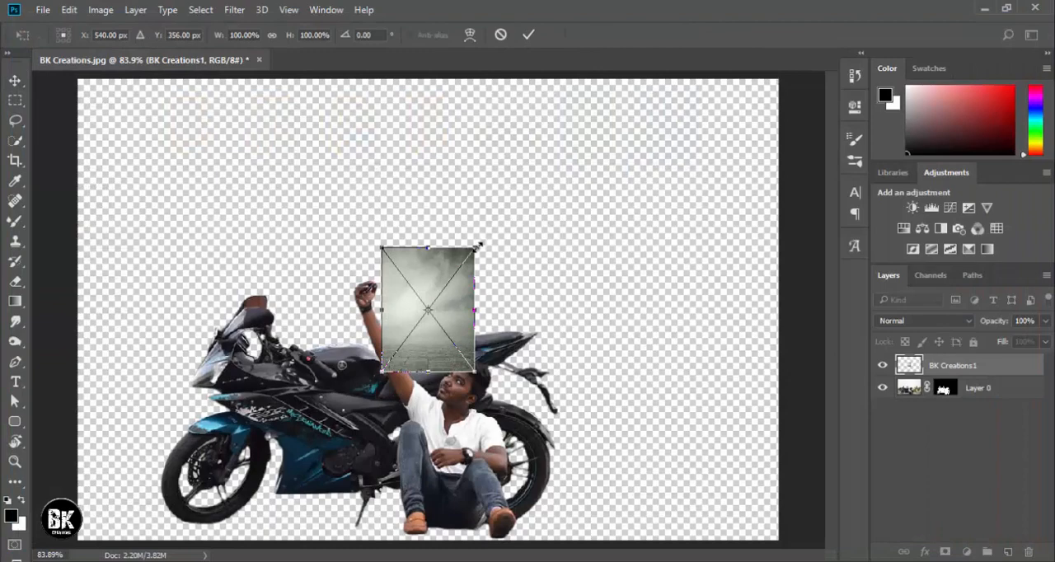
Enlarge the placed BK Creations1 image to about 650% and position it over the left part of the canvas.
left_click_drag(479, 245, 607, 73)
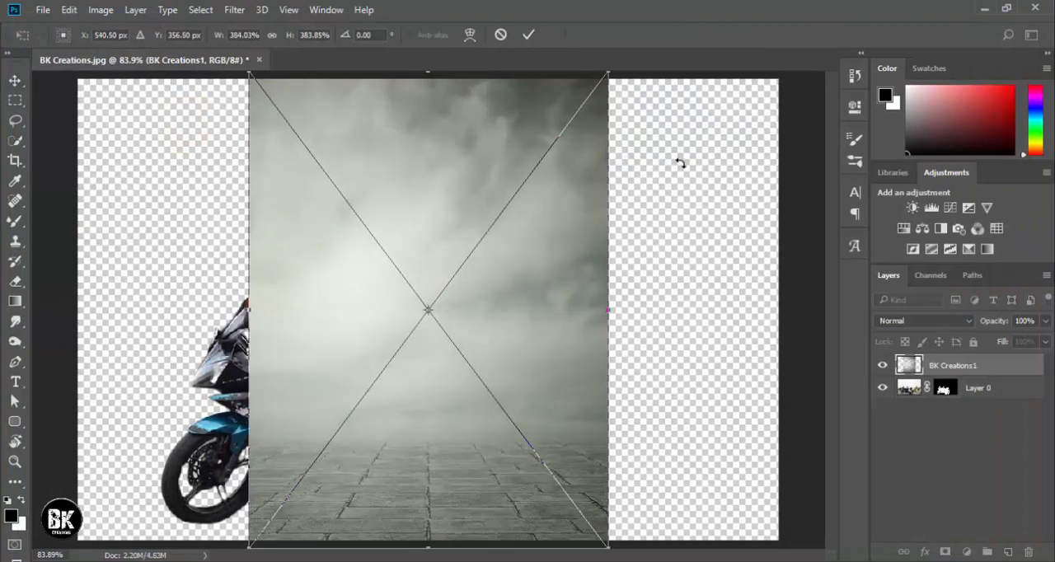
key("ctrl+minus")
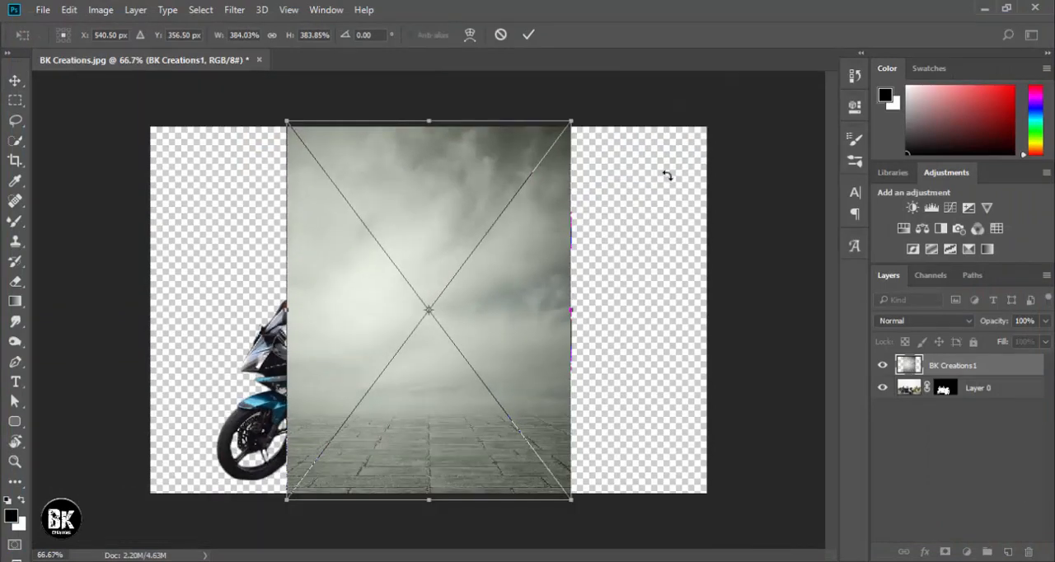
left_click_drag(576, 119, 659, 11)
left_click_drag(575, 246, 536, 191)
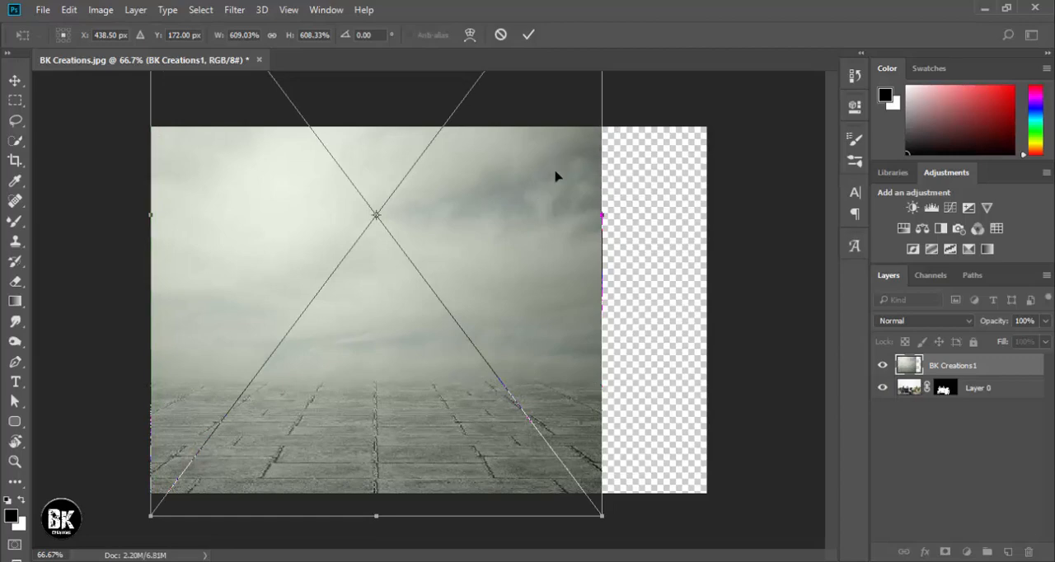
scroll(545, 198, "down", 3)
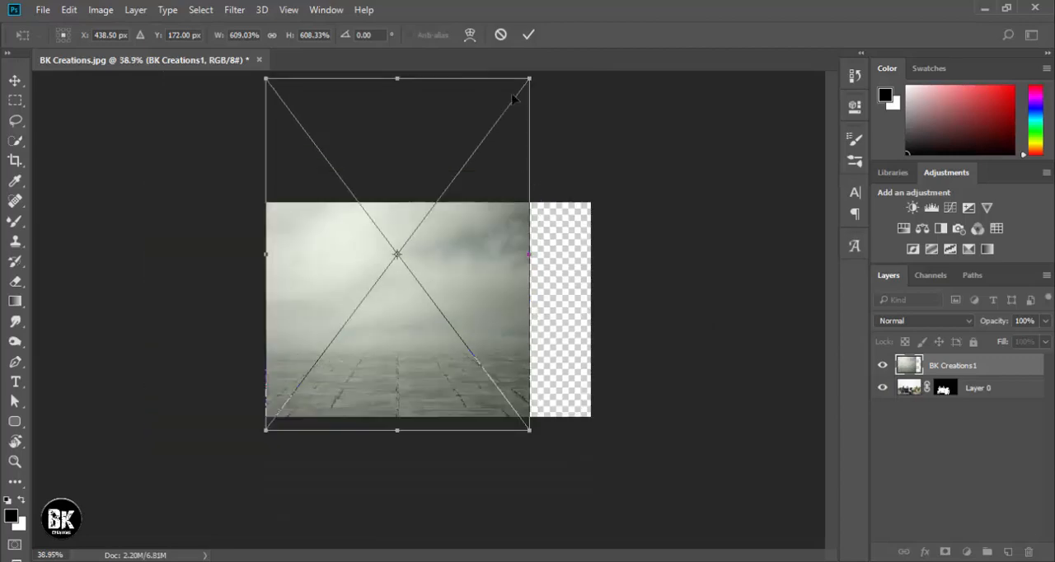
left_click_drag(530, 75, 541, 77)
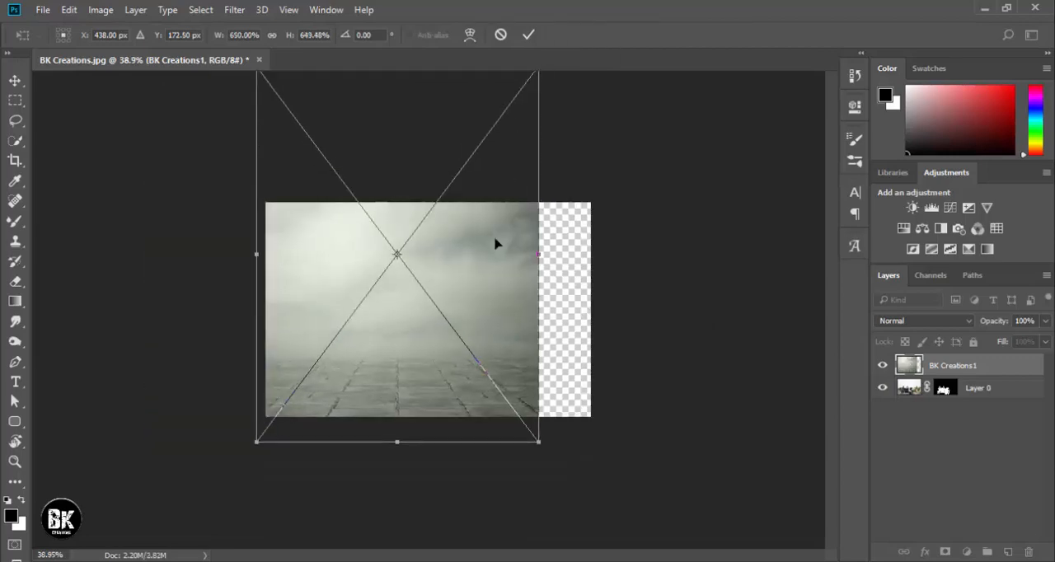
key("Return")
scroll(494, 246, "down", 1)
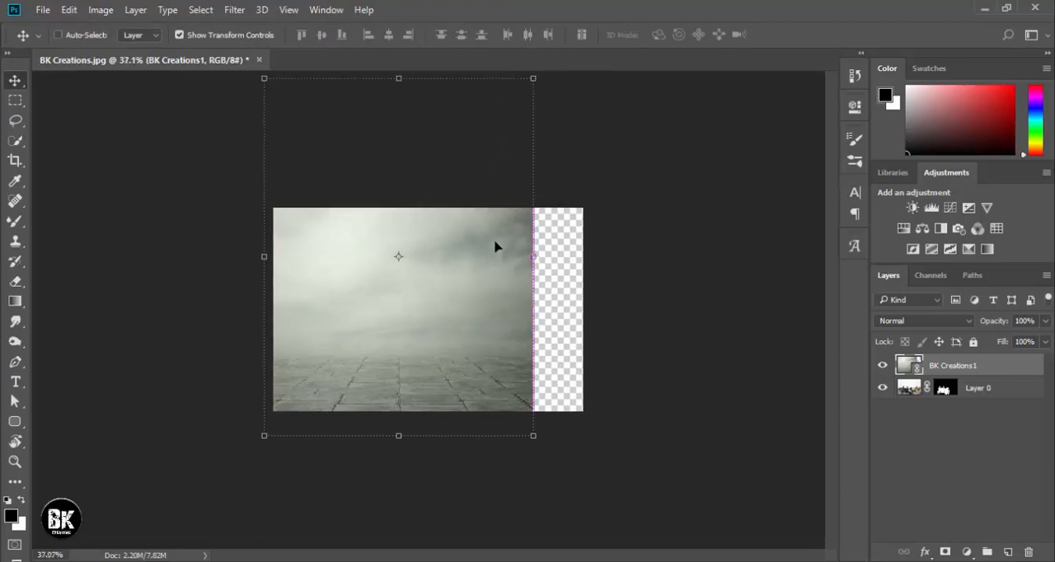
key("ctrl+plus")
key("ctrl+plus")
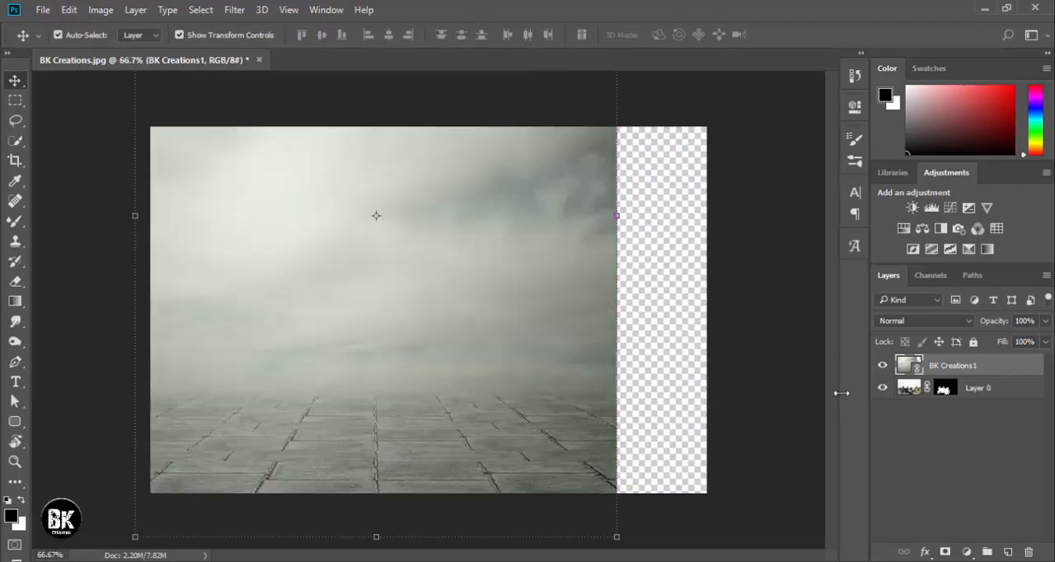
Put BK Creations1 beneath Layer 0 and shift it up so its lower edge meets the canvas's lower edge.
left_click_drag(953, 375, 956, 397)
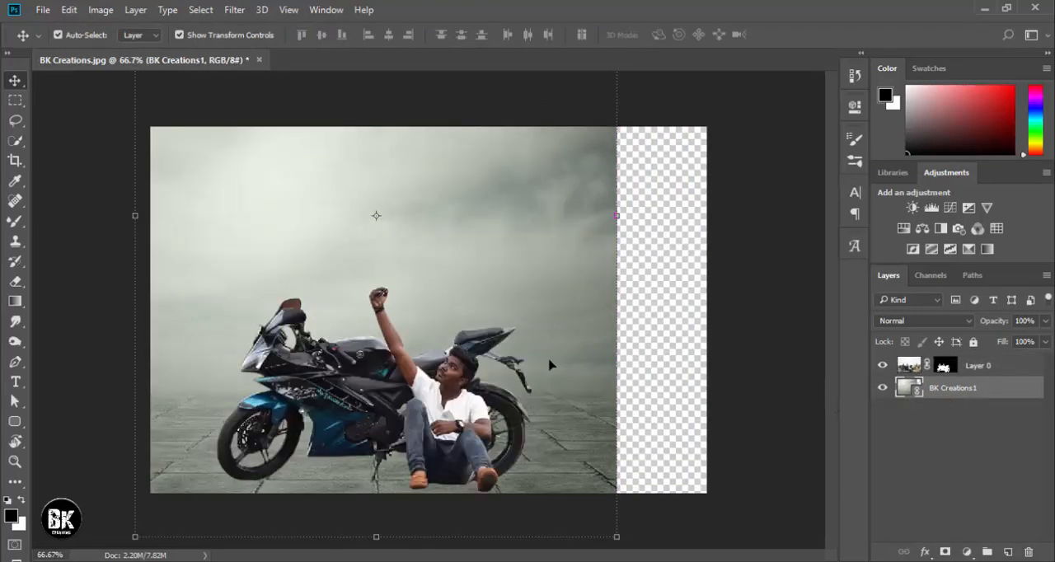
left_click(667, 320)
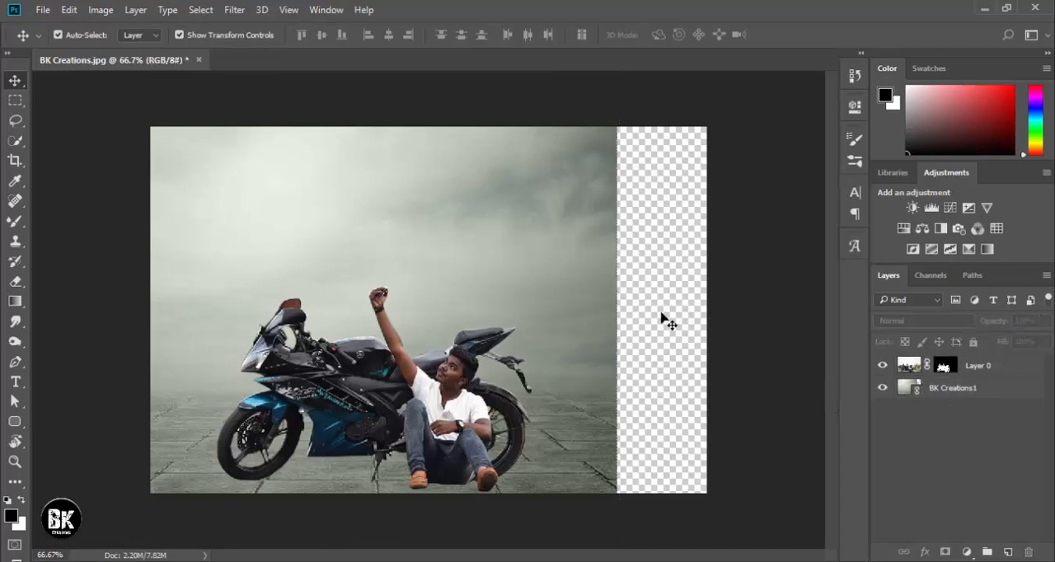
mouse_move(418, 217)
left_mouse_down()
mouse_move(431, 235)
mouse_move(424, 184)
mouse_move(431, 228)
mouse_move(433, 214)
left_mouse_up()
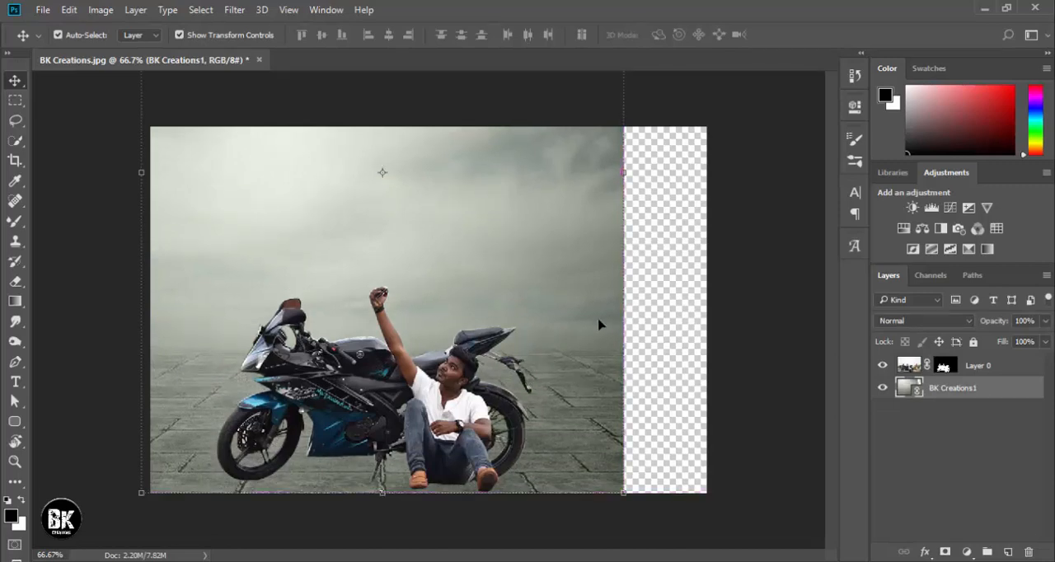
left_click(649, 338)
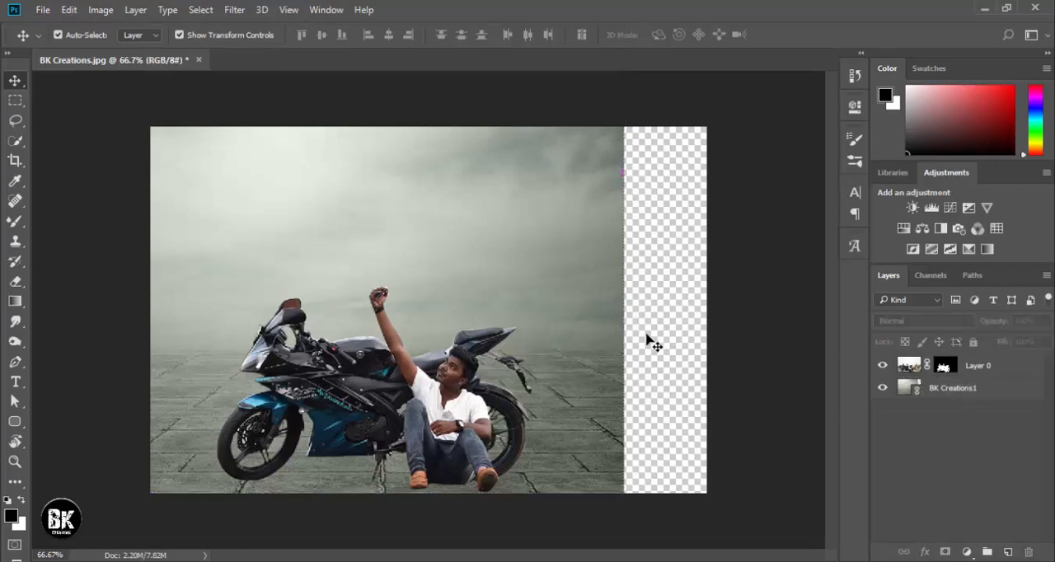
Crop the canvas on its right side to remove the transparent strip beside the background.
left_click(18, 164)
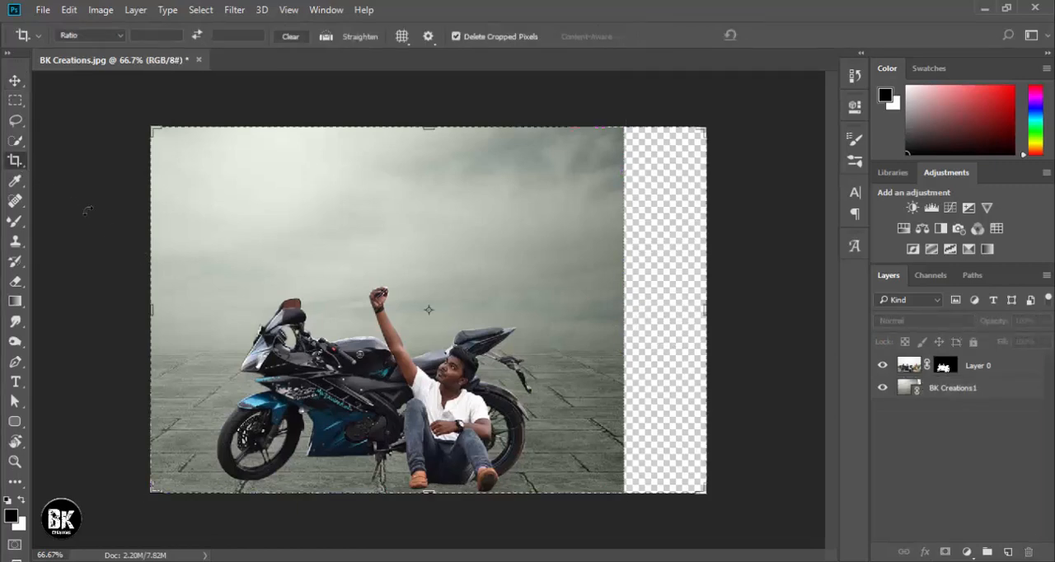
left_click_drag(699, 310, 660, 309)
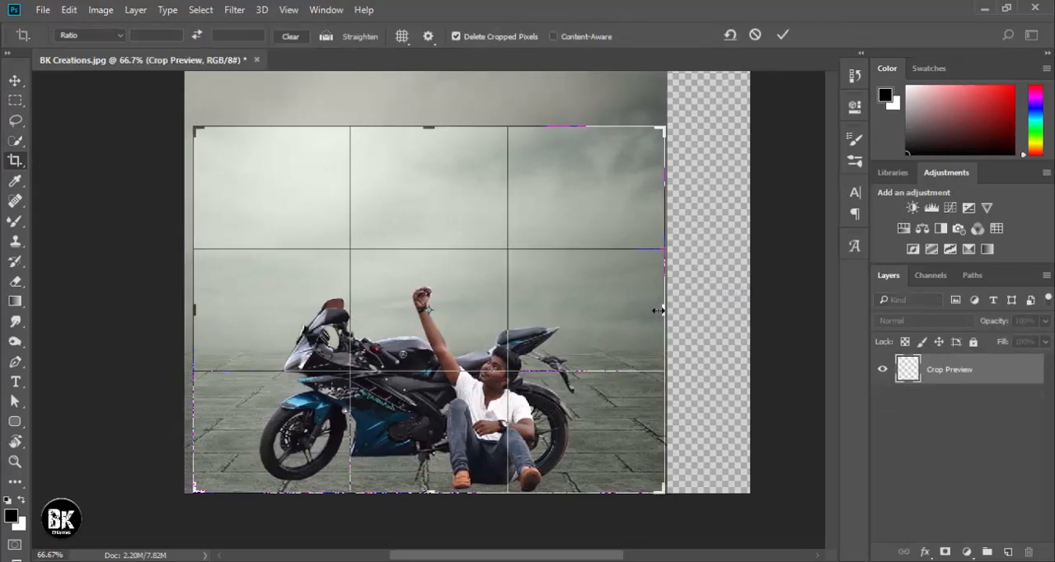
left_click(781, 34)
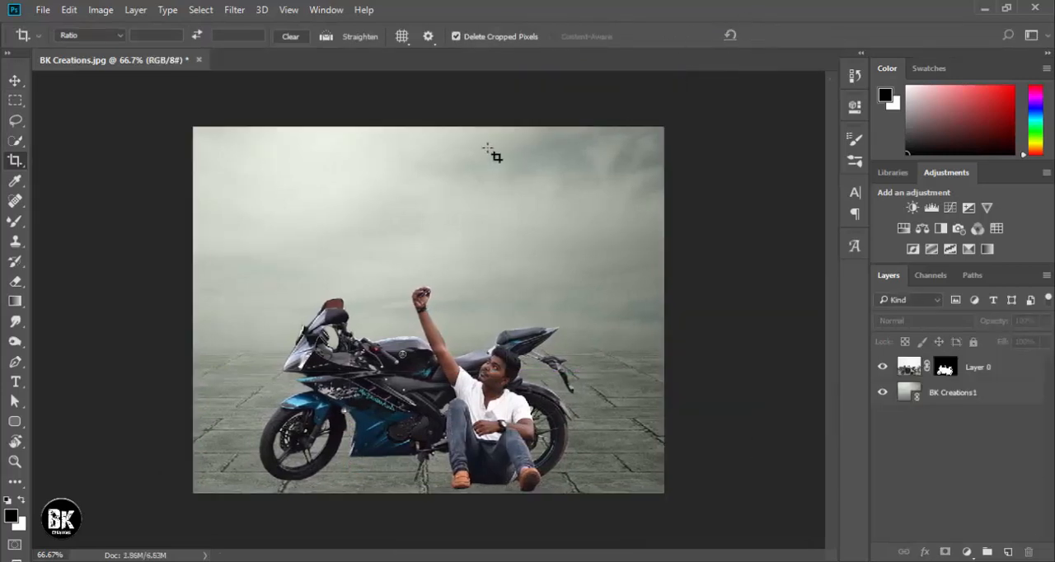
key("v")
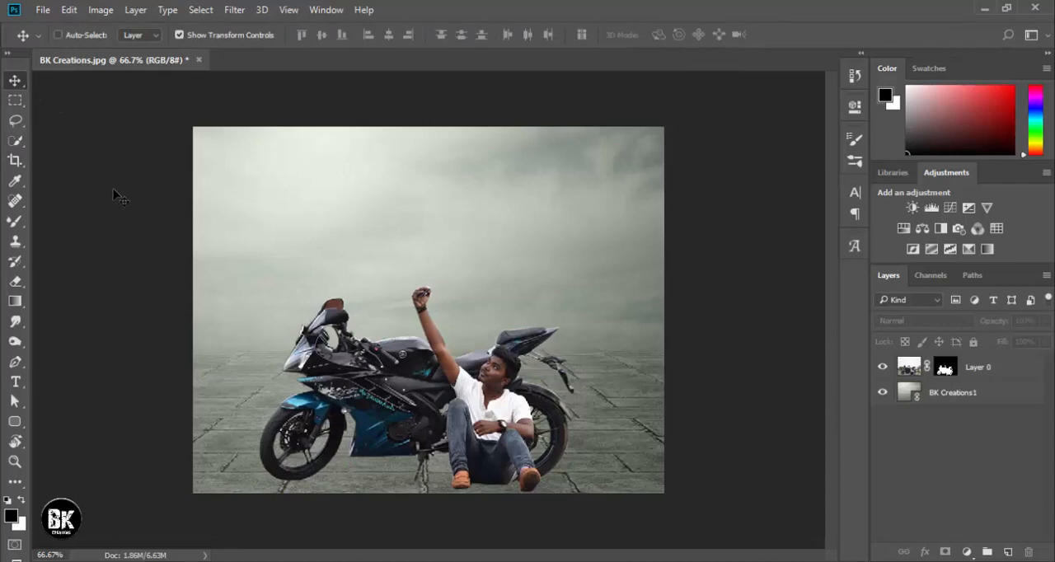
Apply Layer 0's layer mask permanently and rasterize the BK Creations1 layer.
key("ctrl+plus")
key("ctrl+minus")
right_click(944, 377)
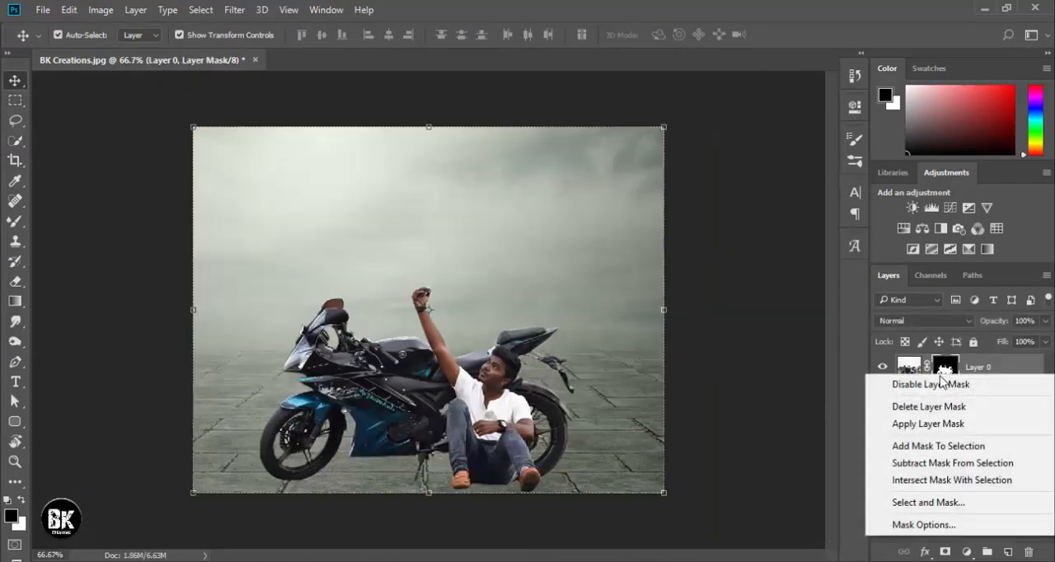
left_click(929, 416)
right_click(946, 404)
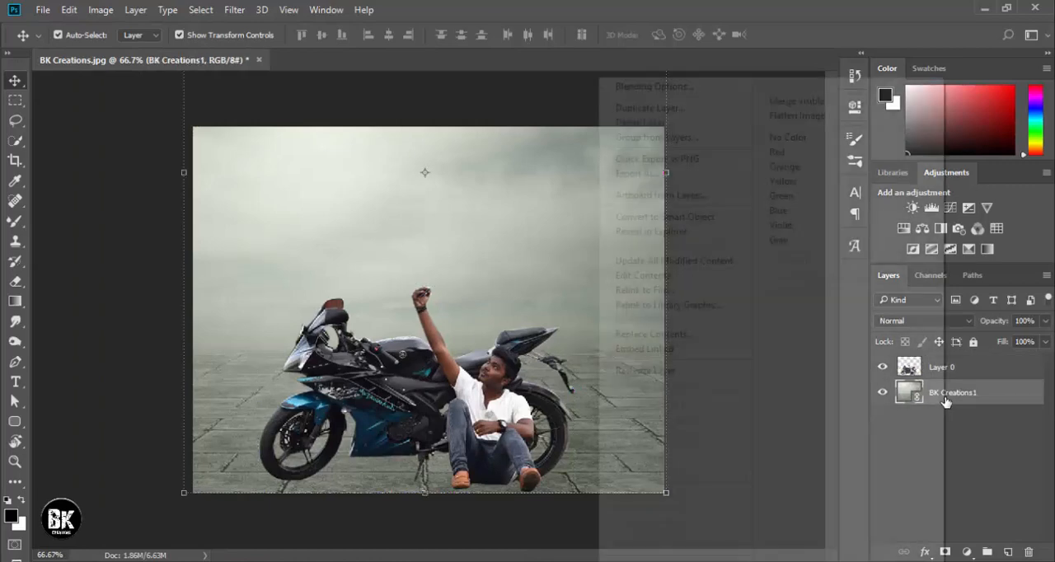
left_click(662, 375)
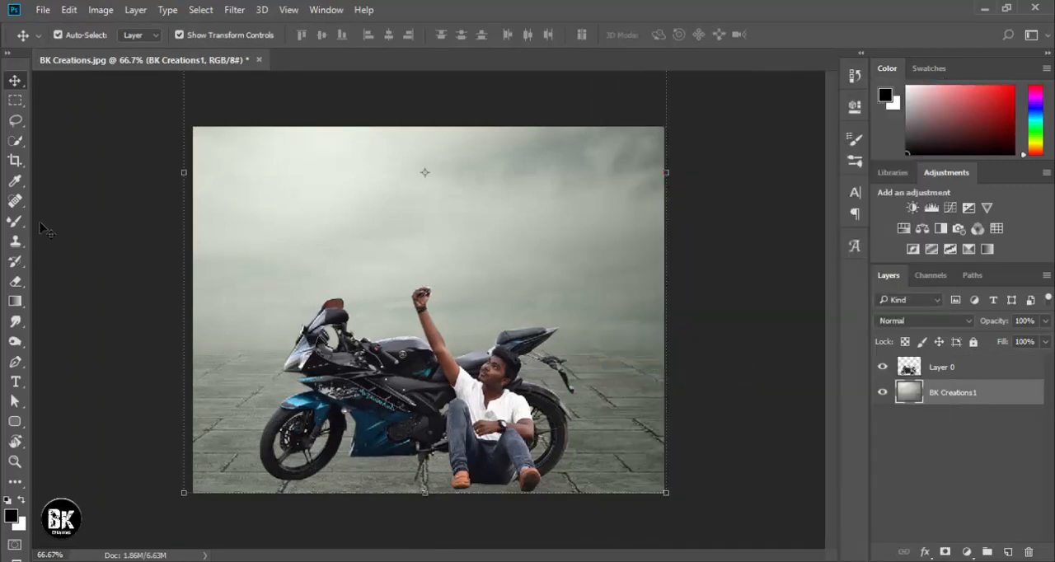
Erase the sky of BK Creations1 down to the horizon with a soft 175 px Eraser, keeping the paved floor.
left_click(15, 283)
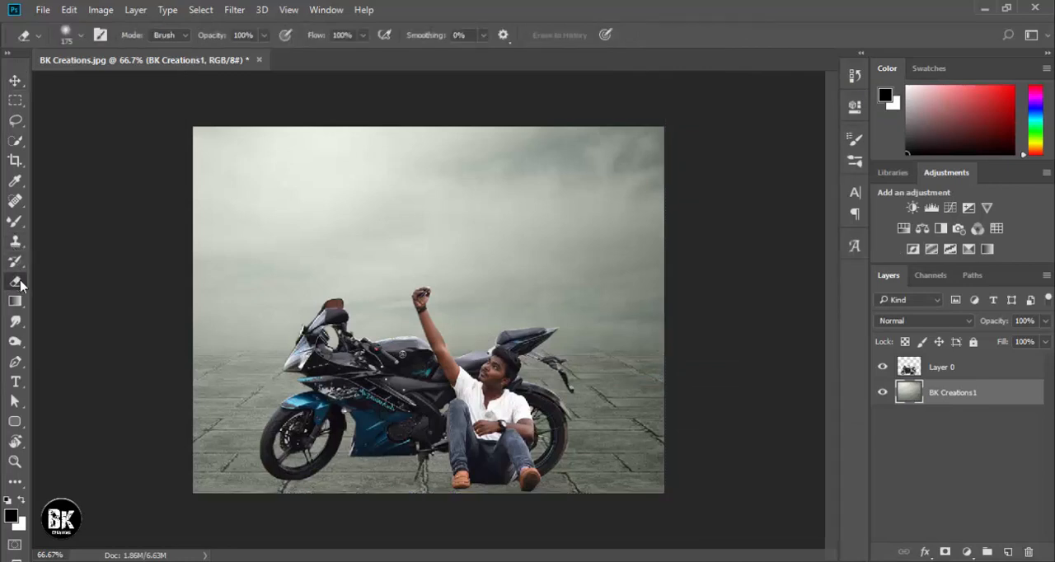
mouse_move(219, 153)
left_mouse_down()
mouse_move(333, 163)
mouse_move(295, 155)
mouse_move(721, 154)
mouse_move(664, 170)
mouse_move(249, 179)
mouse_move(226, 224)
mouse_move(619, 242)
mouse_move(493, 203)
mouse_move(325, 196)
mouse_move(347, 209)
mouse_move(357, 210)
mouse_move(299, 177)
mouse_move(602, 163)
mouse_move(680, 148)
mouse_move(571, 180)
mouse_move(184, 253)
mouse_move(260, 266)
mouse_move(479, 263)
mouse_move(650, 282)
mouse_move(204, 290)
mouse_move(382, 309)
left_mouse_up()
left_click_drag(471, 316, 688, 310)
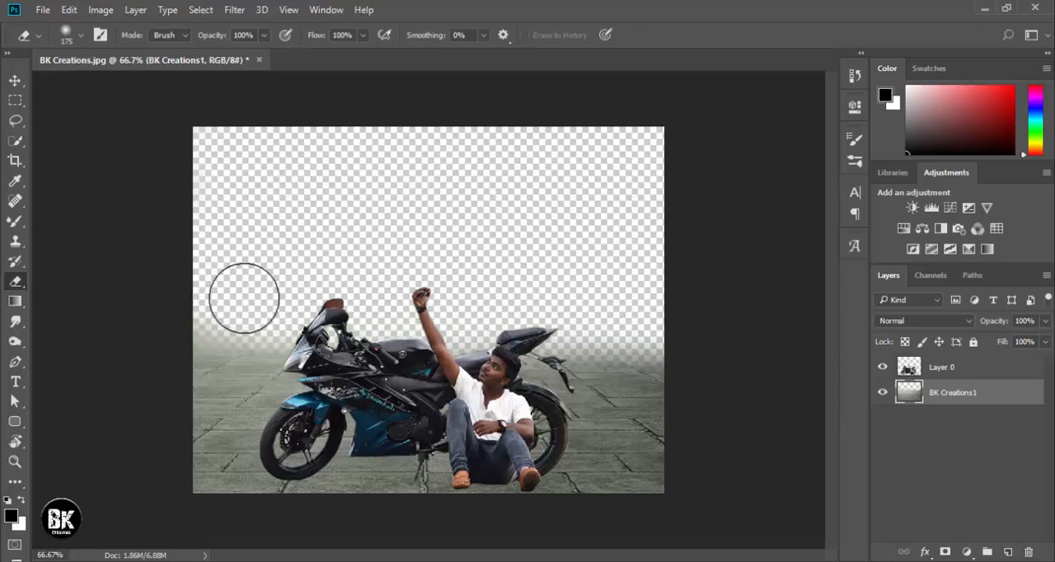
Place the BK Creations2 picture as a linked image and enlarge it to cover the whole canvas.
left_click(40, 11)
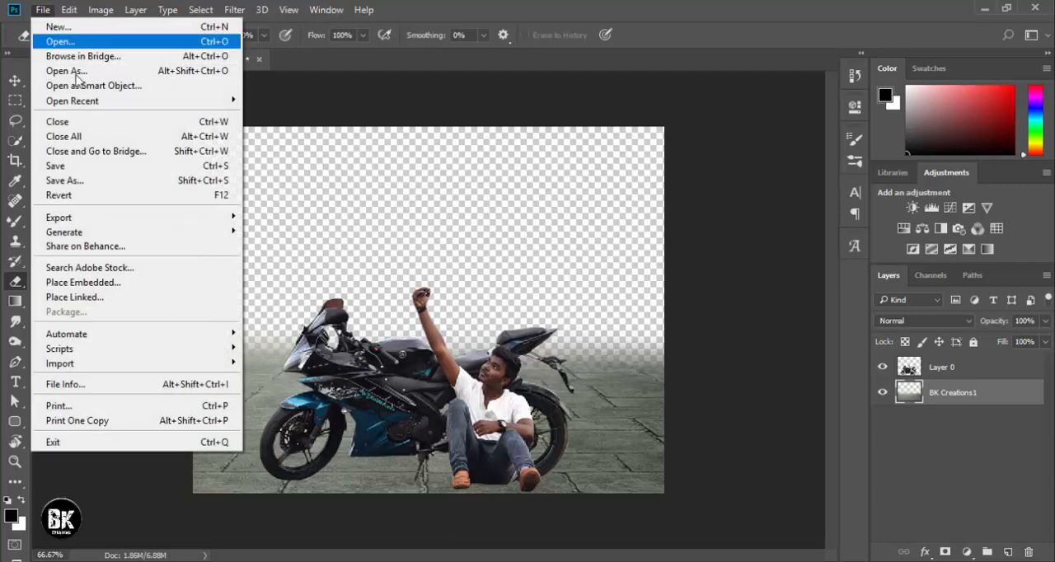
left_click(112, 298)
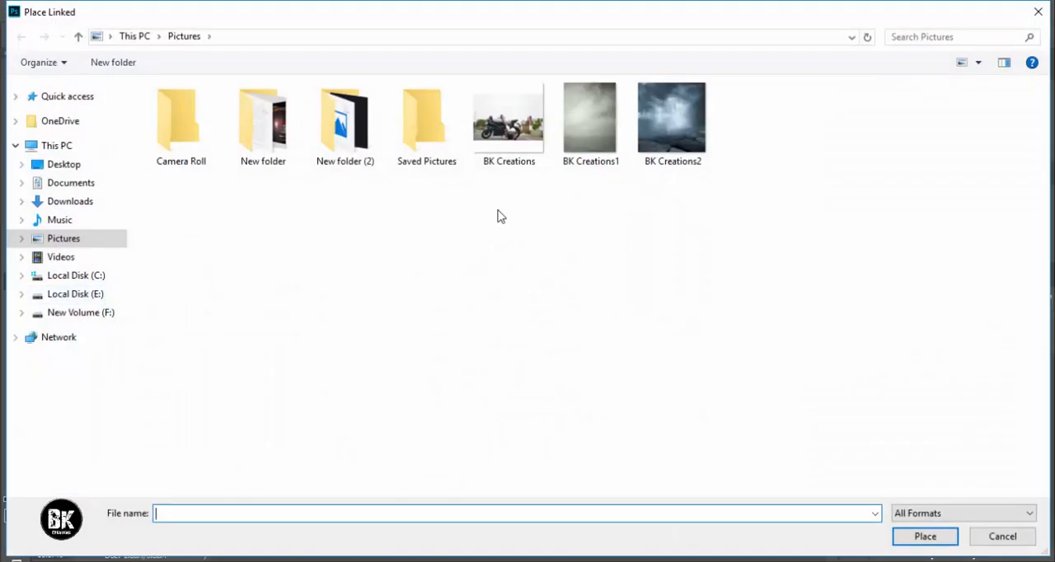
double_click(673, 136)
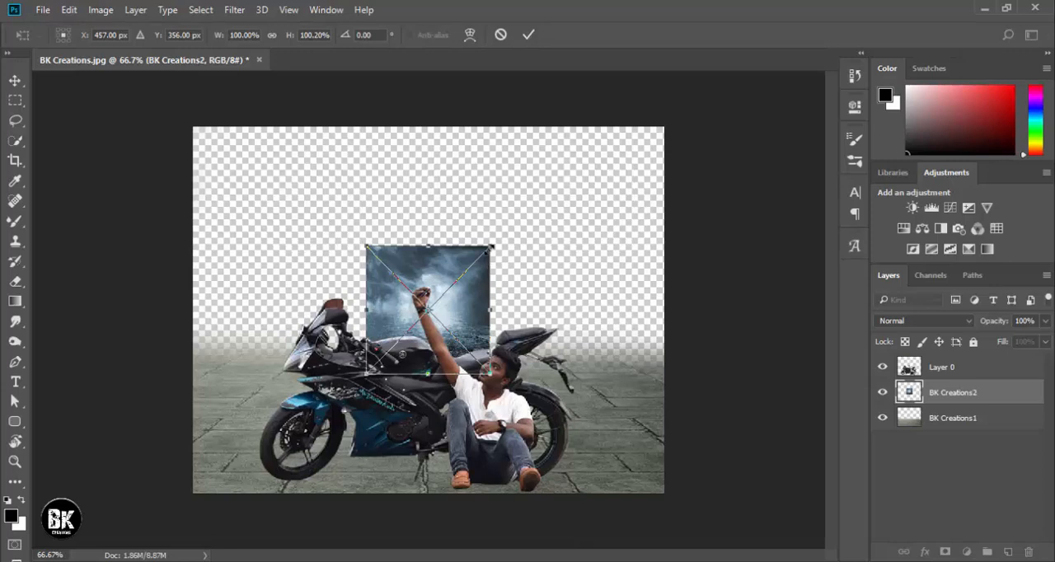
left_click_drag(492, 246, 767, 140)
key("Return")
Rasterize the BK Creations2 layer and erase its lower ground area with the soft 175 px Eraser.
key("e")
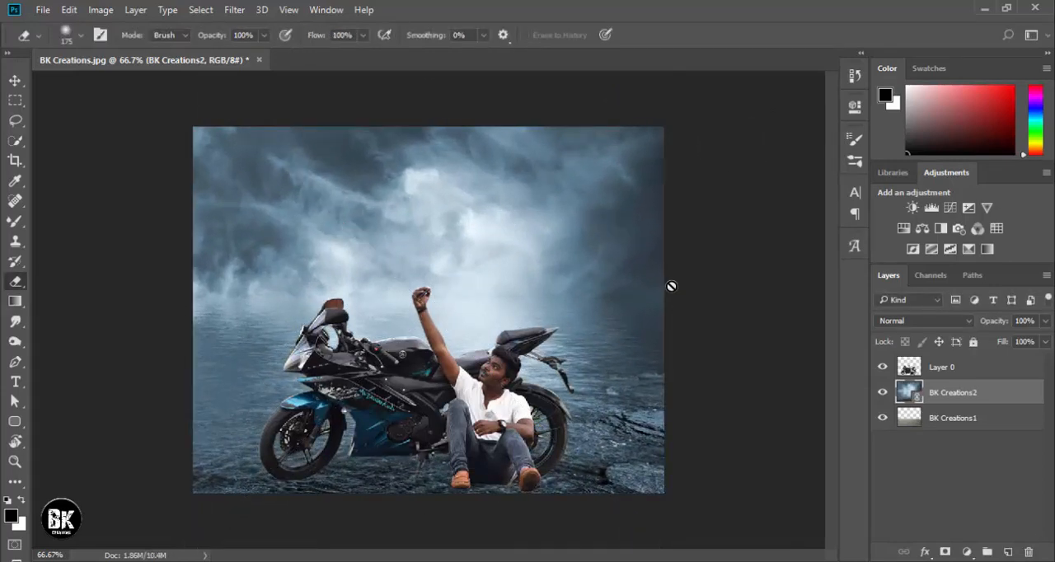
right_click(942, 400)
left_click(664, 369)
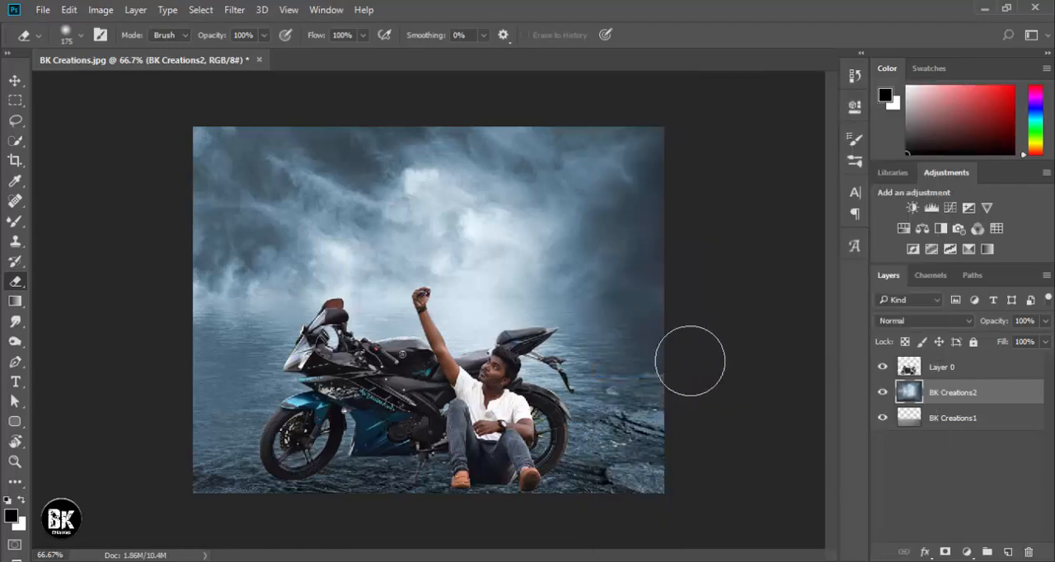
mouse_move(690, 360)
left_mouse_down()
mouse_move(632, 384)
mouse_move(656, 407)
mouse_move(440, 429)
mouse_move(208, 430)
mouse_move(201, 443)
mouse_move(697, 477)
left_mouse_up()
Put BK Creations2 beneath BK Creations1 and shift the stormy sky down to fit the floor's horizon.
left_click_drag(963, 396, 960, 428)
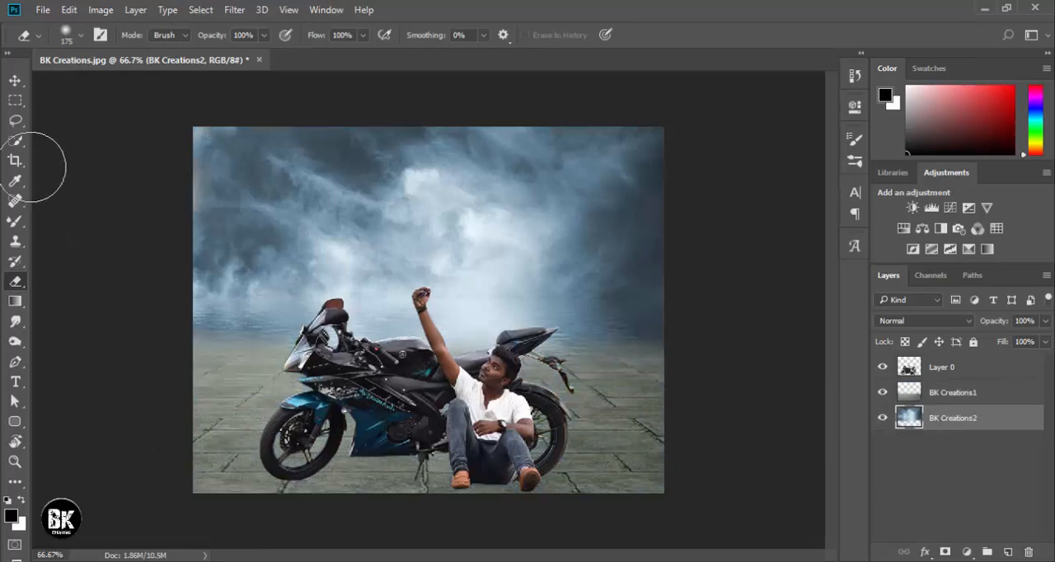
left_click(15, 80)
left_click_drag(498, 246, 498, 258)
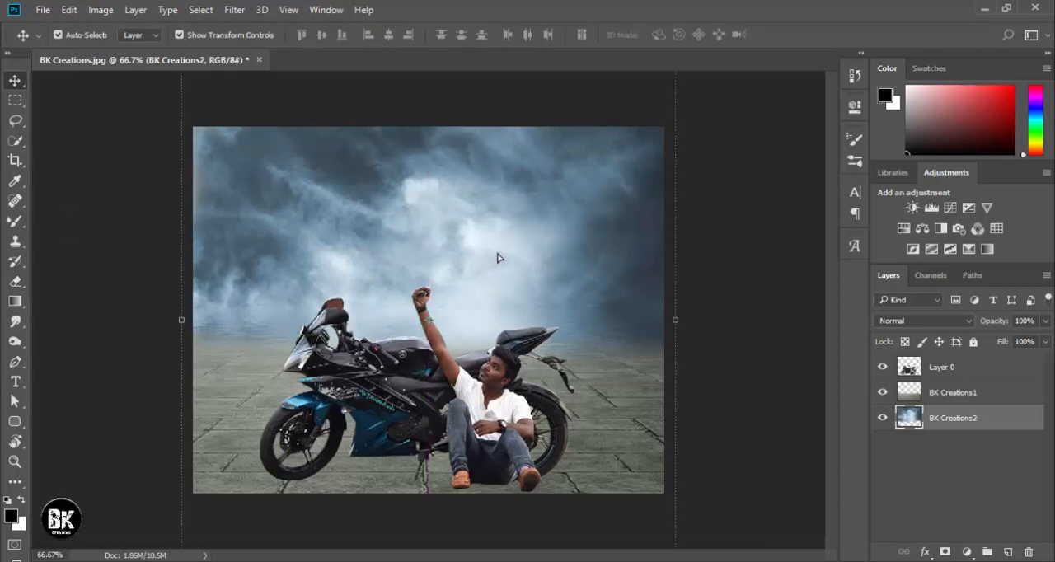
left_click(739, 234)
left_click_drag(594, 221, 594, 265)
left_click(775, 255)
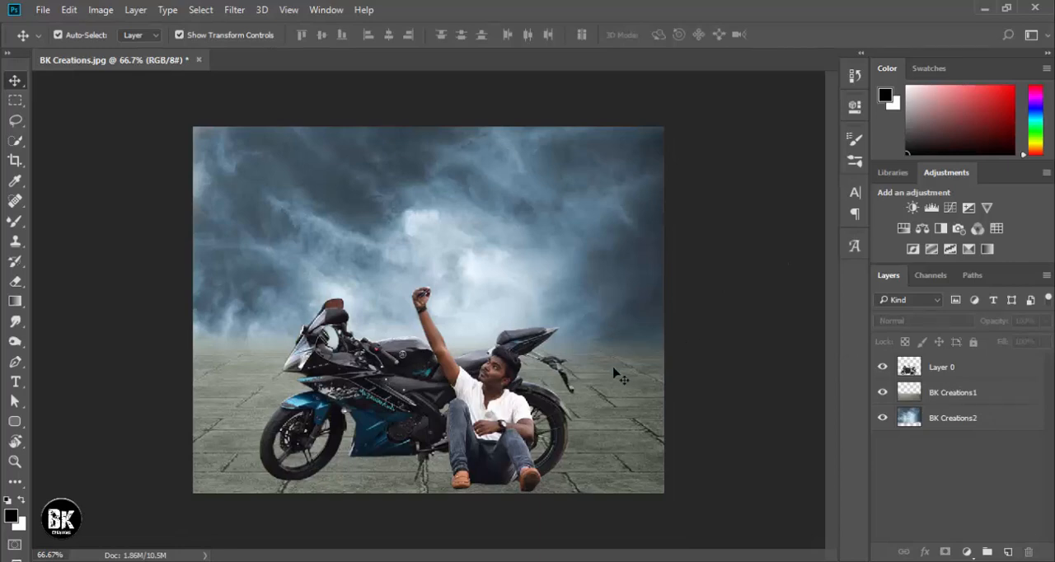
left_click(944, 394)
left_click(946, 418, "shift")
right_click(946, 418)
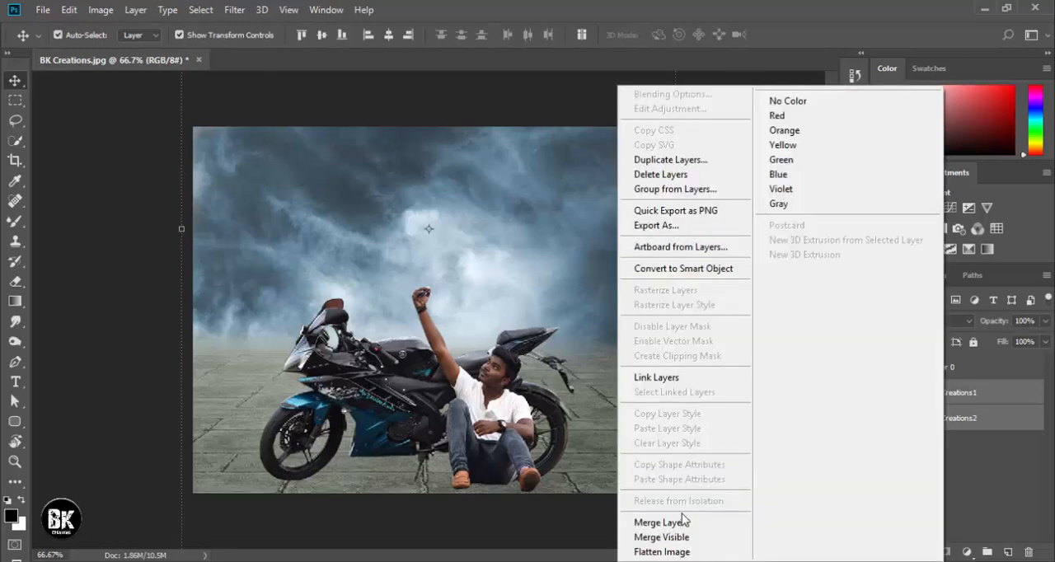
left_click(659, 521)
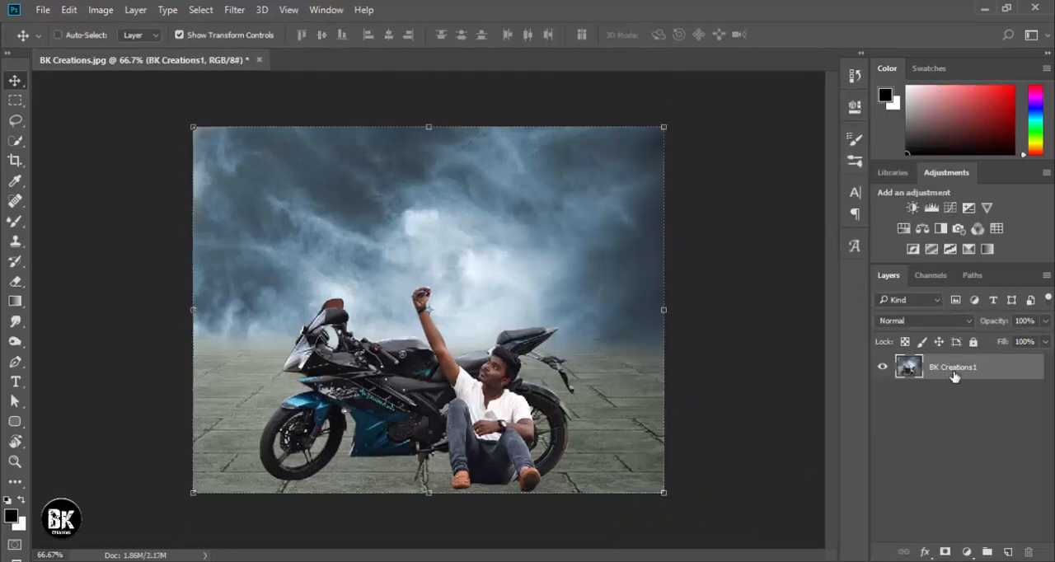
key("ctrl+z")
Merge BK Creations1 and BK Creations2 into one layer and toggle Layer 0's visibility to check the merged background alone.
left_click(949, 396, "shift")
right_click(952, 399)
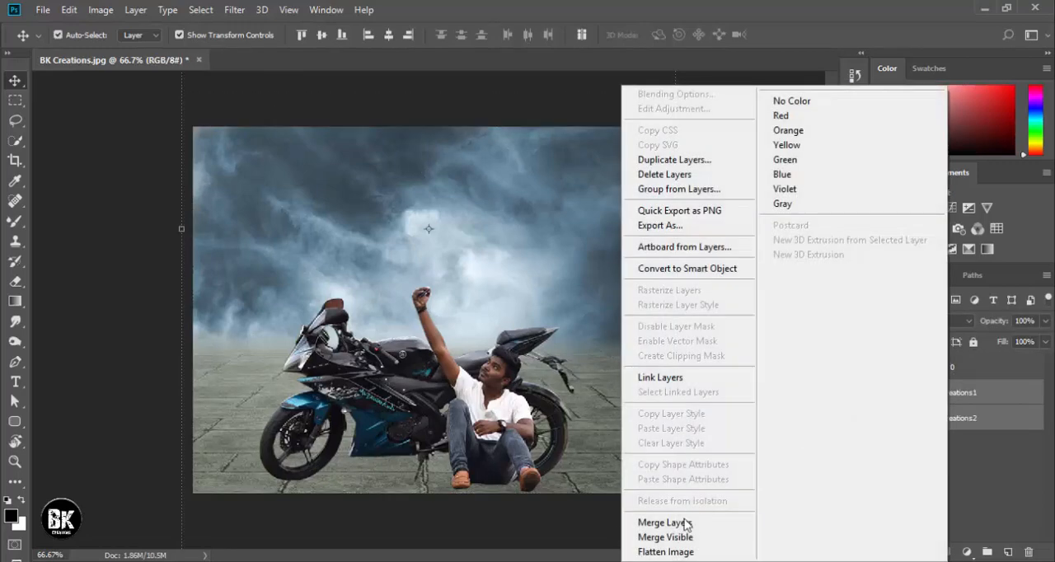
left_click(681, 522)
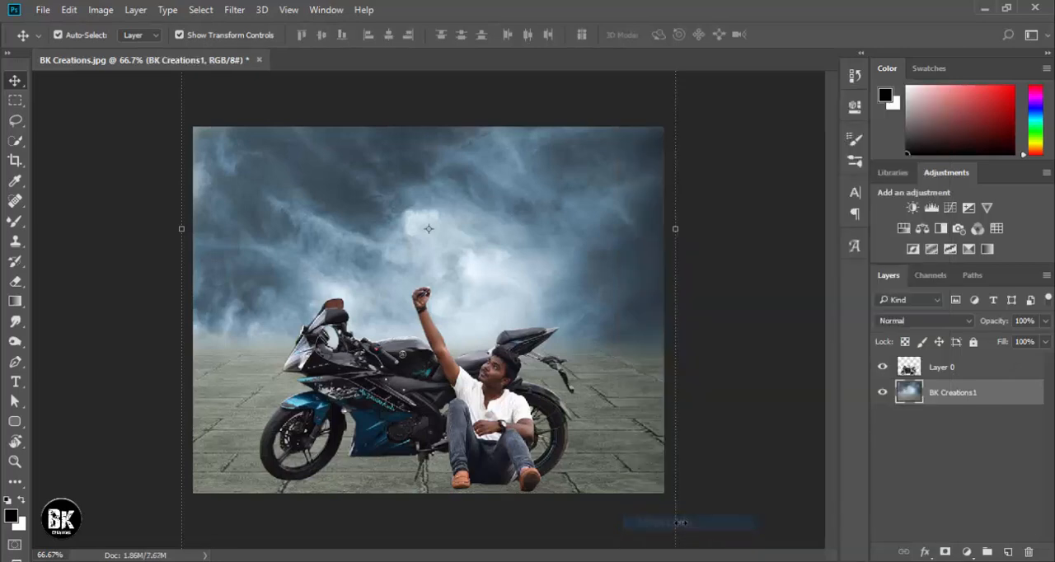
left_click(883, 367)
left_click(883, 367)
left_click(883, 368)
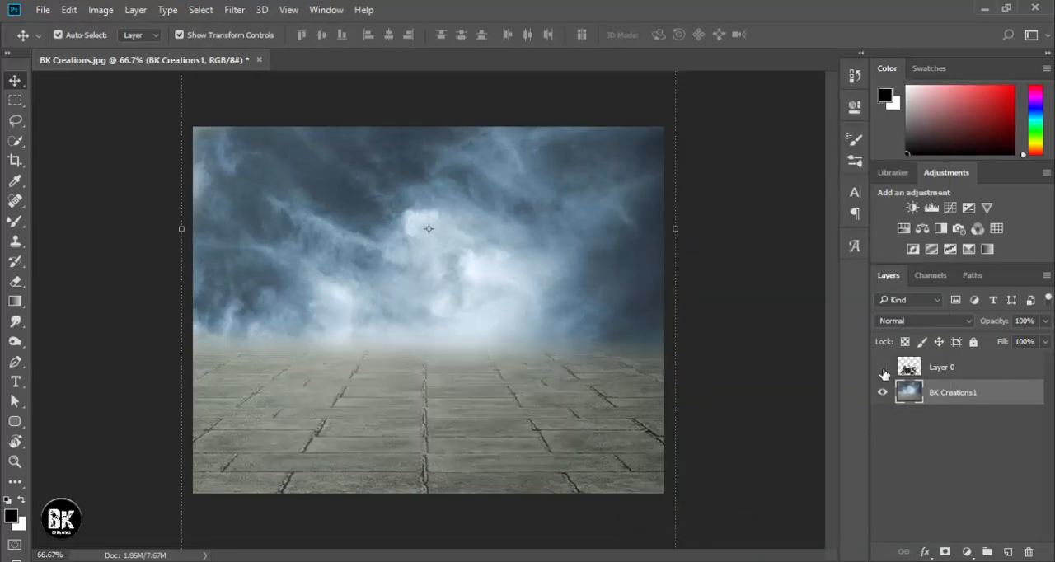
left_click(882, 368)
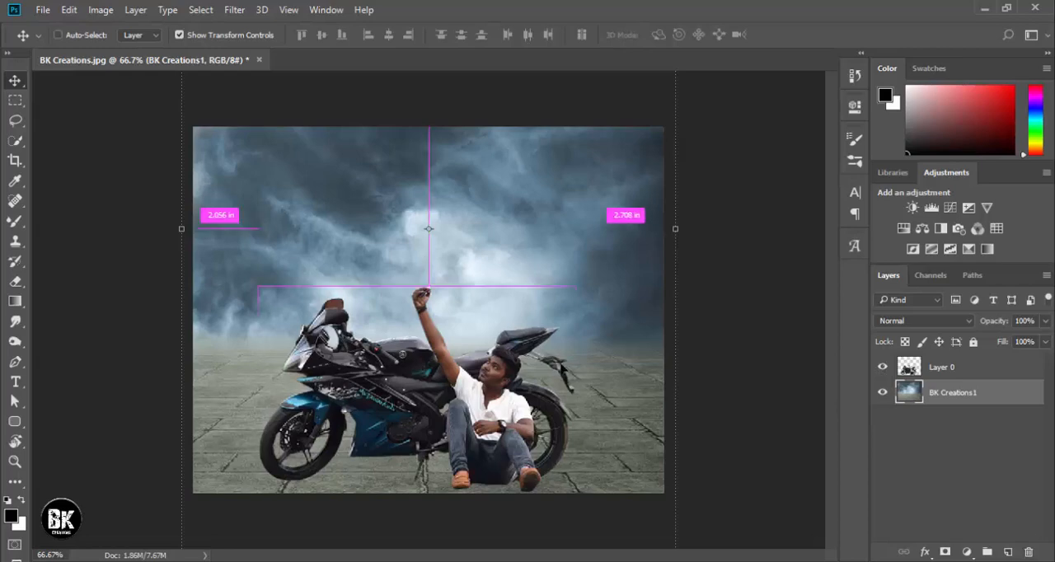
Duplicate Layer 0, the layer with the cut-out man and motorcycle.
key("ctrl+1")
scroll(429, 152, "down", 3)
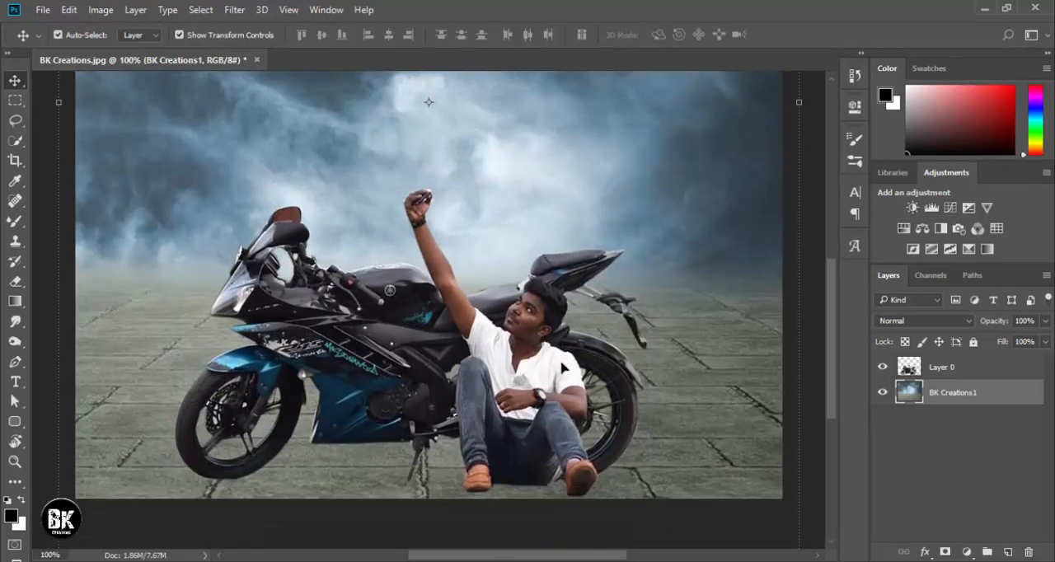
left_click(534, 351)
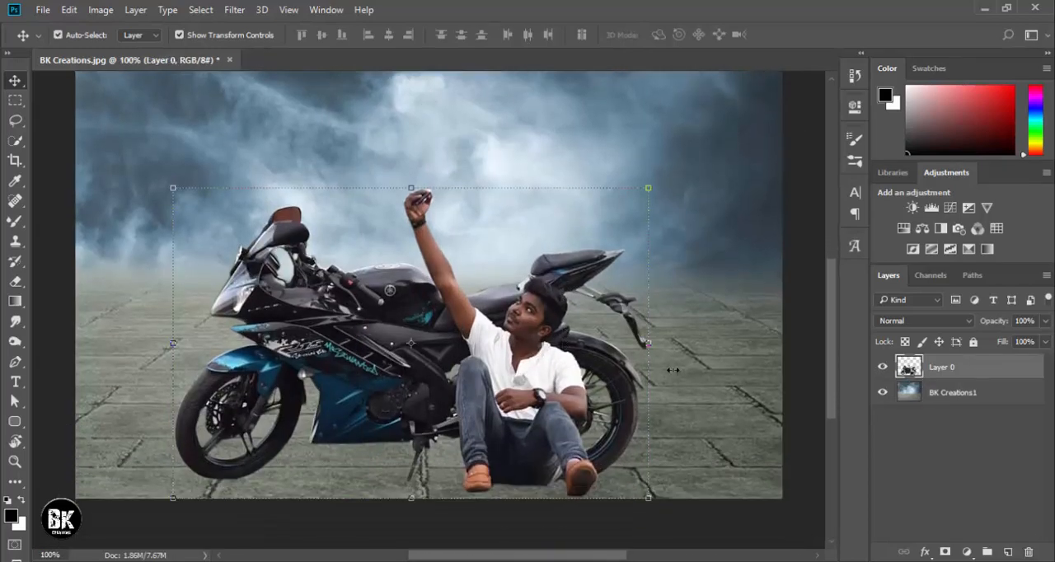
left_click_drag(1002, 376, 1008, 552)
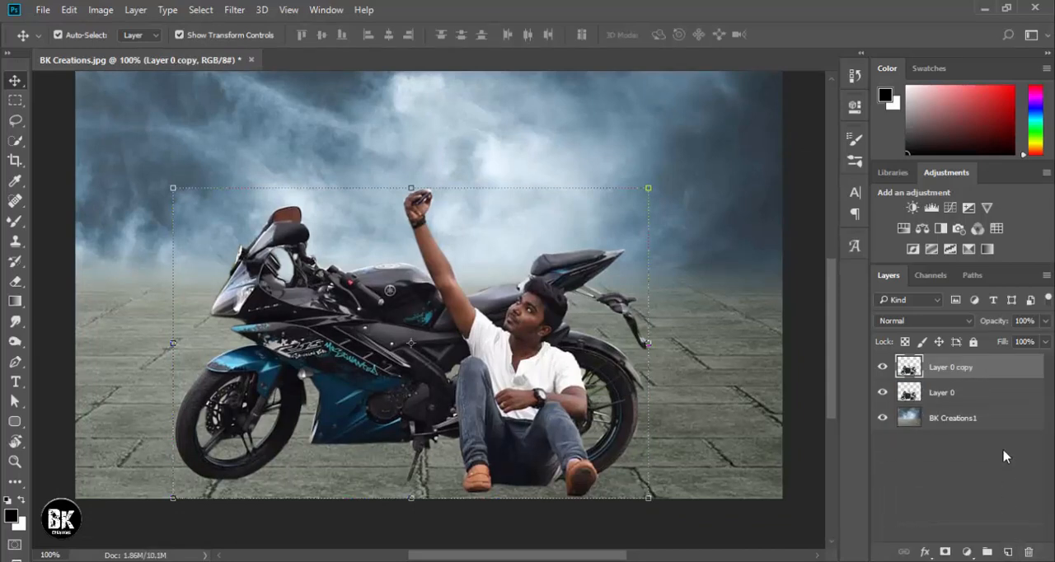
Give Layer 0 copy a Color Overlay in black (000000) at 100% opacity.
double_click(1002, 375)
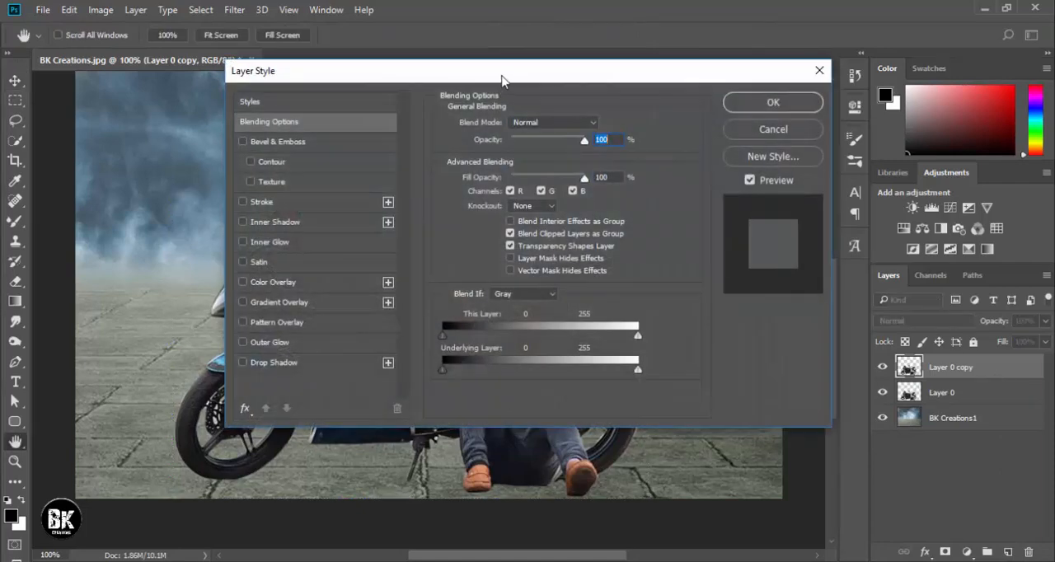
left_click_drag(502, 80, 624, 66)
left_click(370, 262)
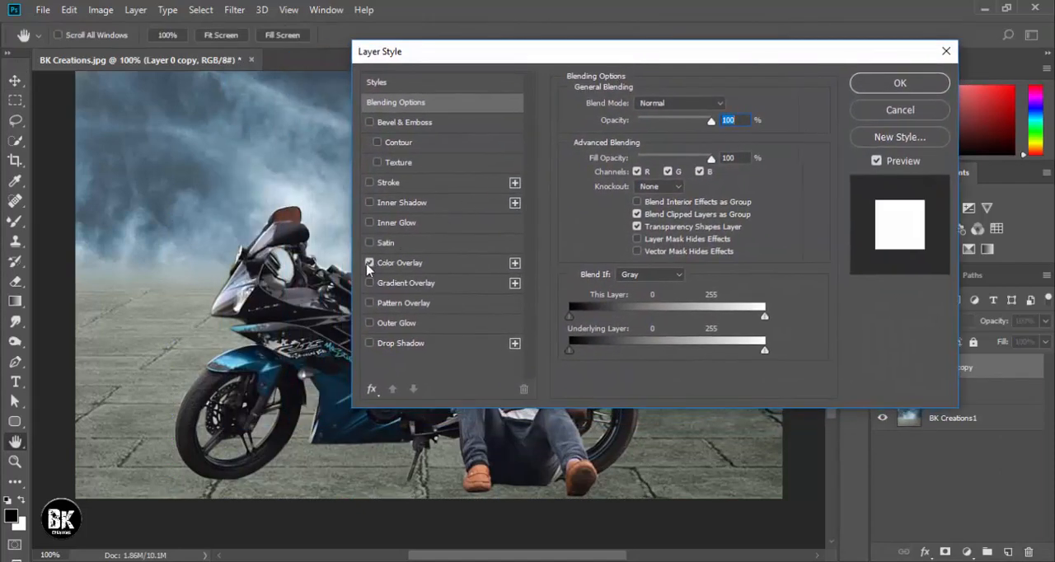
left_click(462, 262)
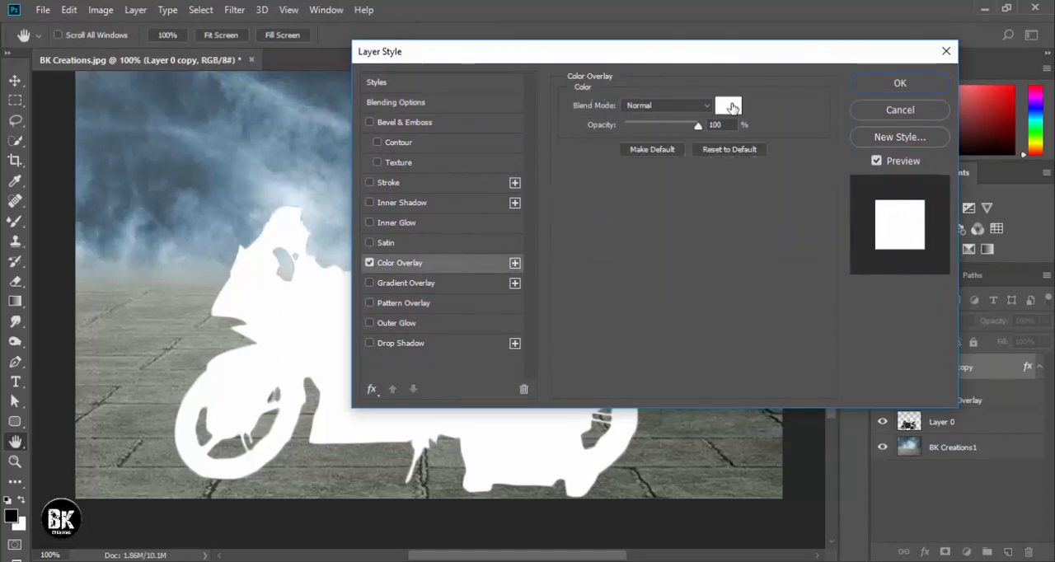
left_click(730, 107)
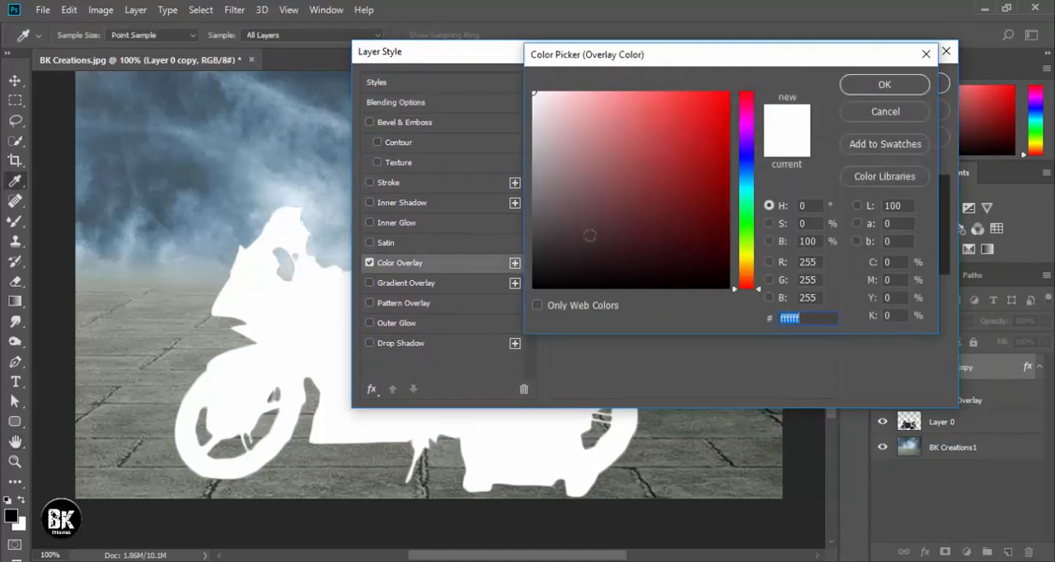
type("000000")
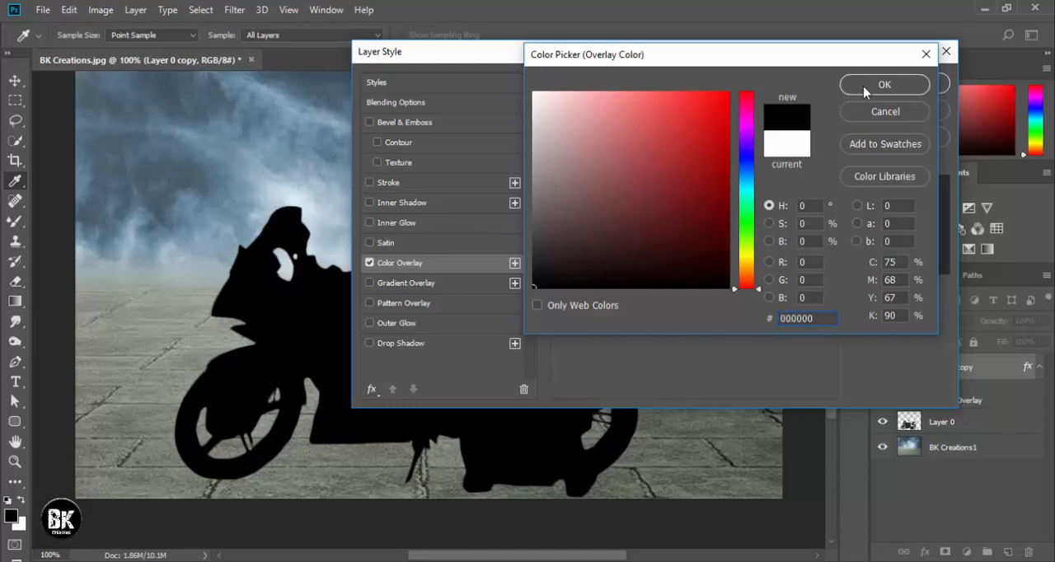
left_click(864, 90)
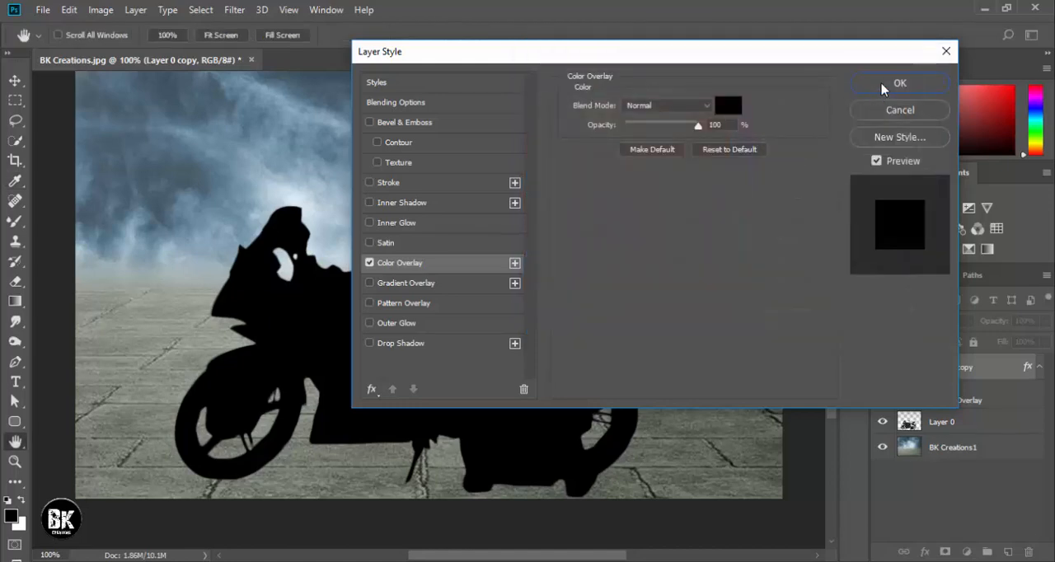
left_click(372, 344)
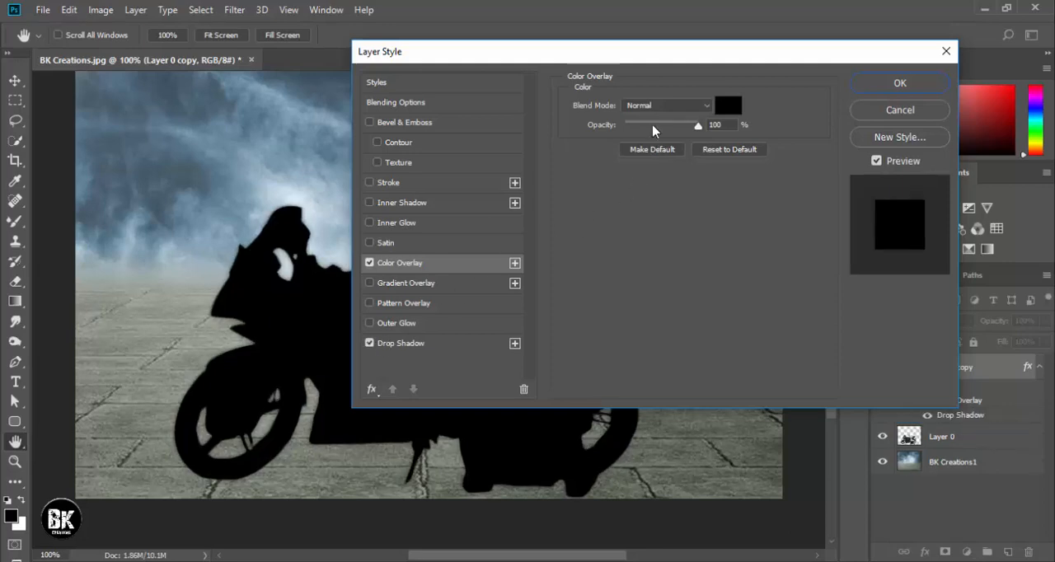
left_click_drag(653, 130, 700, 125)
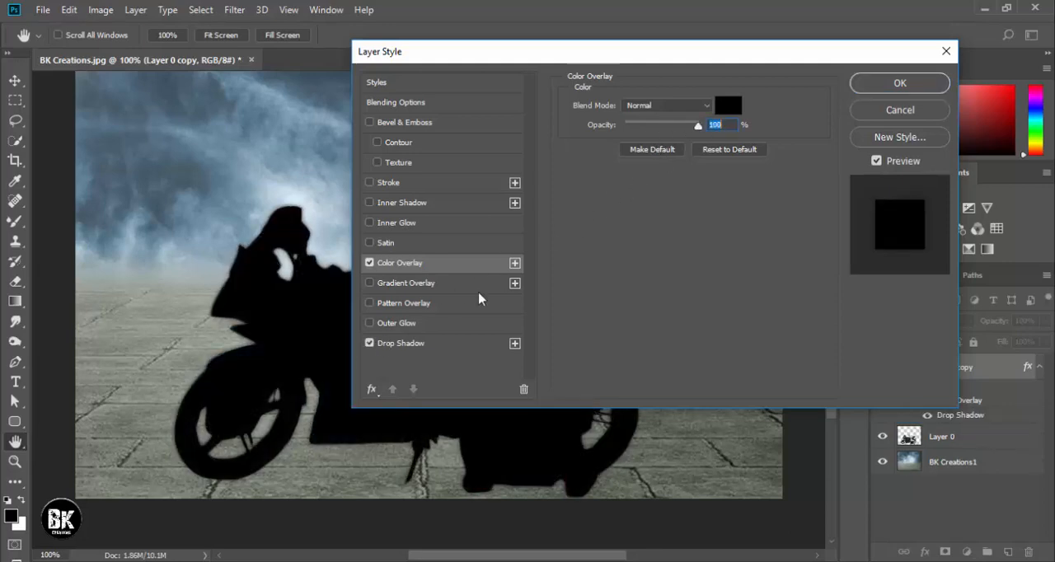
left_click(370, 343)
left_click(398, 321)
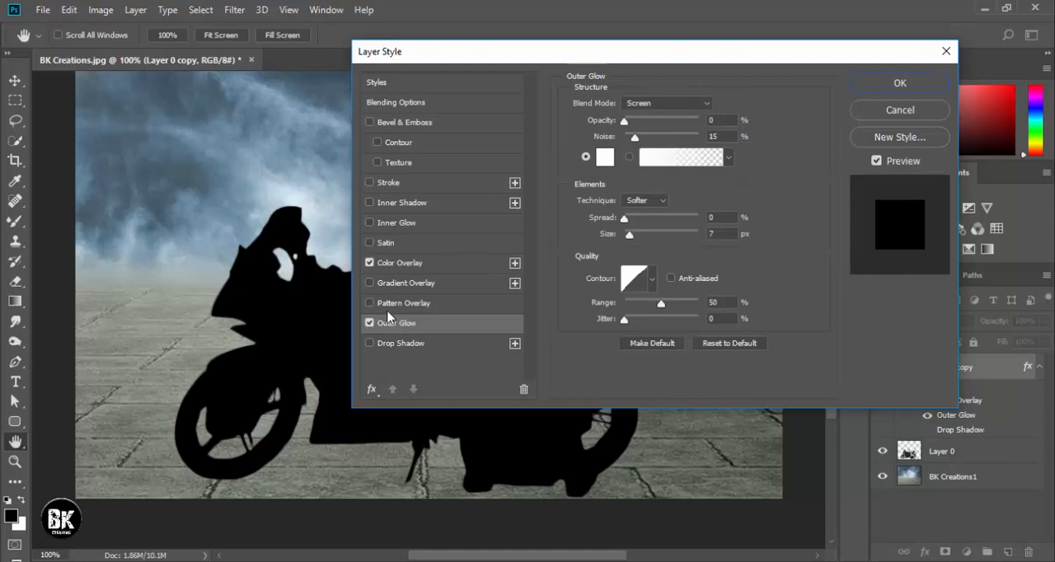
left_click(370, 324)
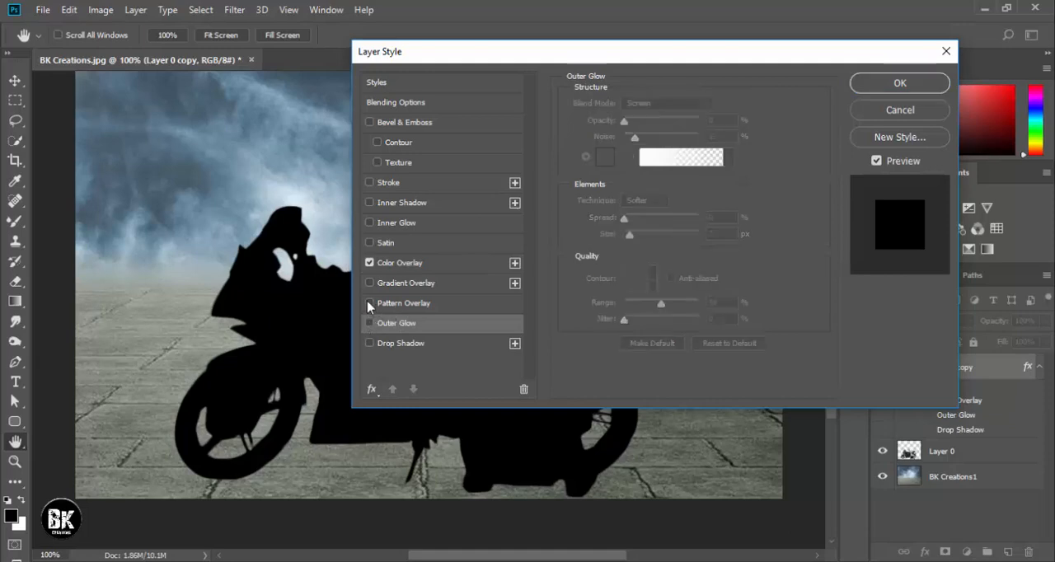
left_click(369, 305)
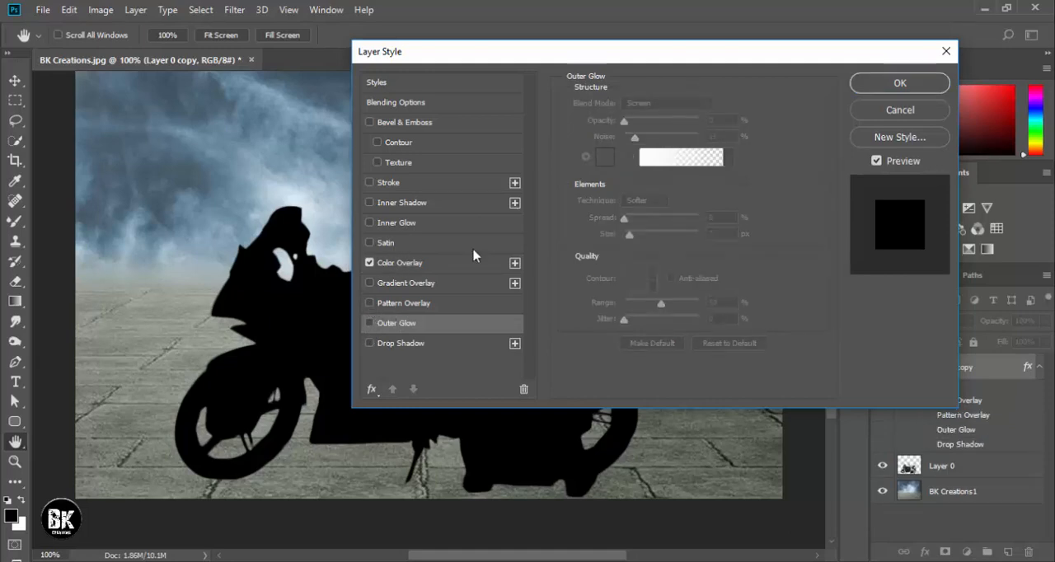
Apply the layer style and place the black Layer 0 copy beneath Layer 0.
left_click(899, 82)
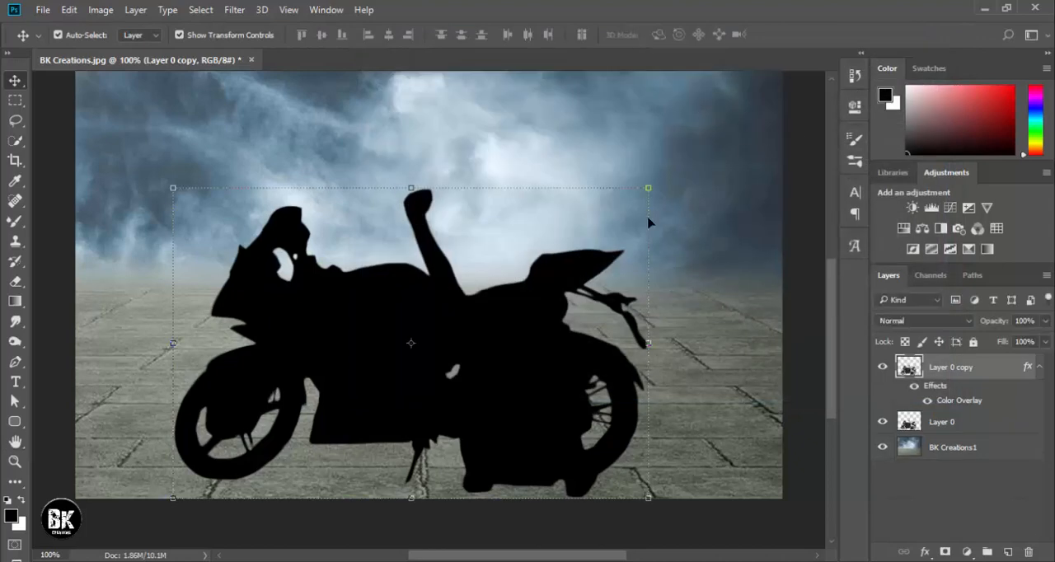
key("ctrl+0")
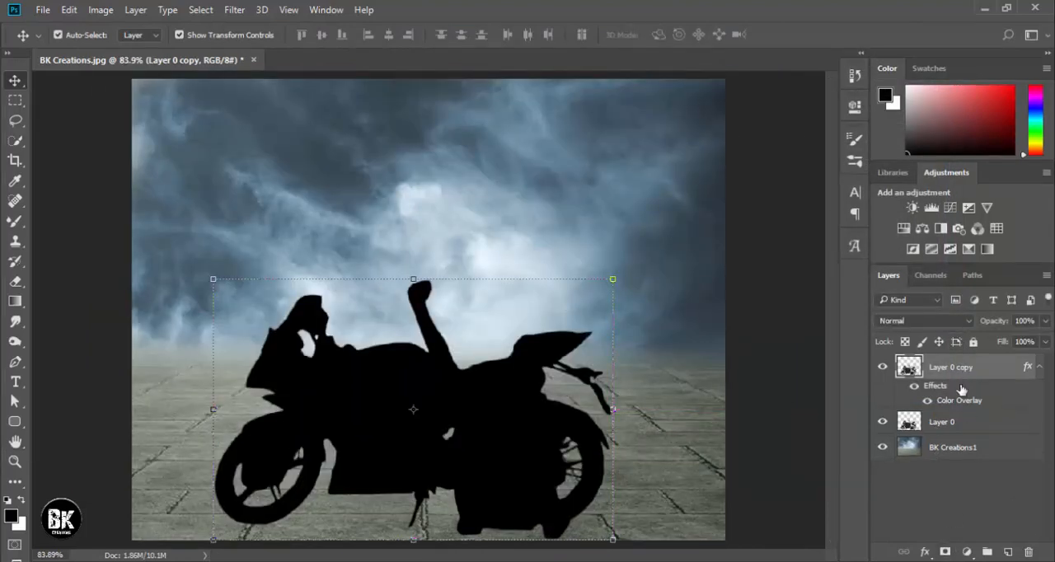
left_click(948, 422)
left_click(925, 552)
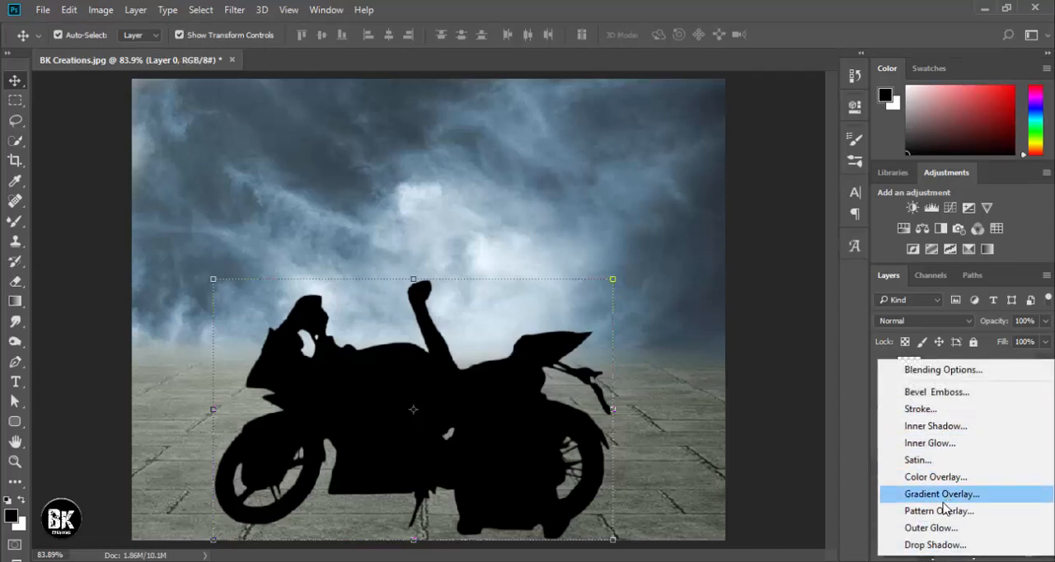
left_click(829, 450)
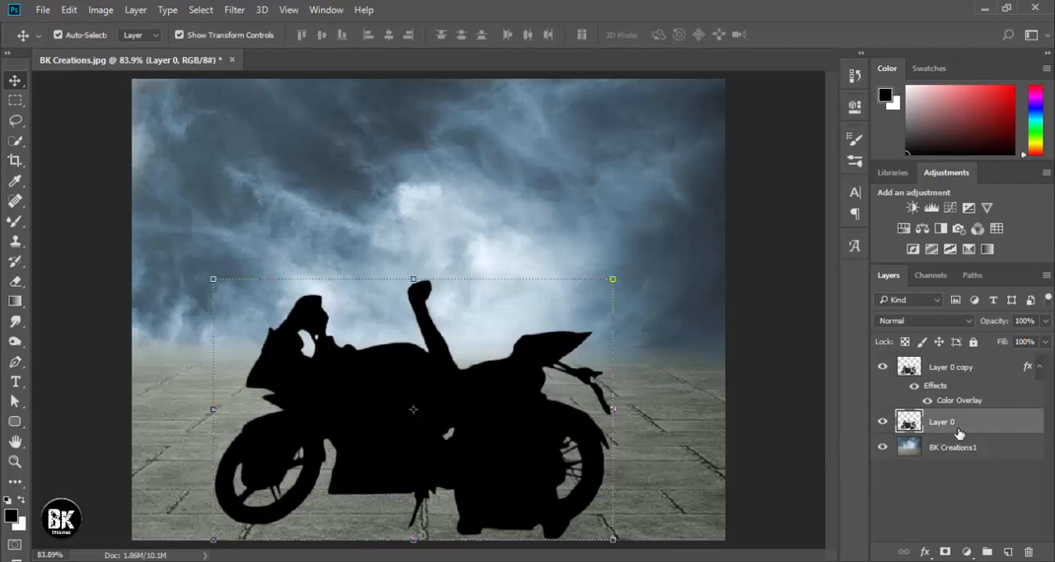
left_click_drag(963, 376, 960, 441)
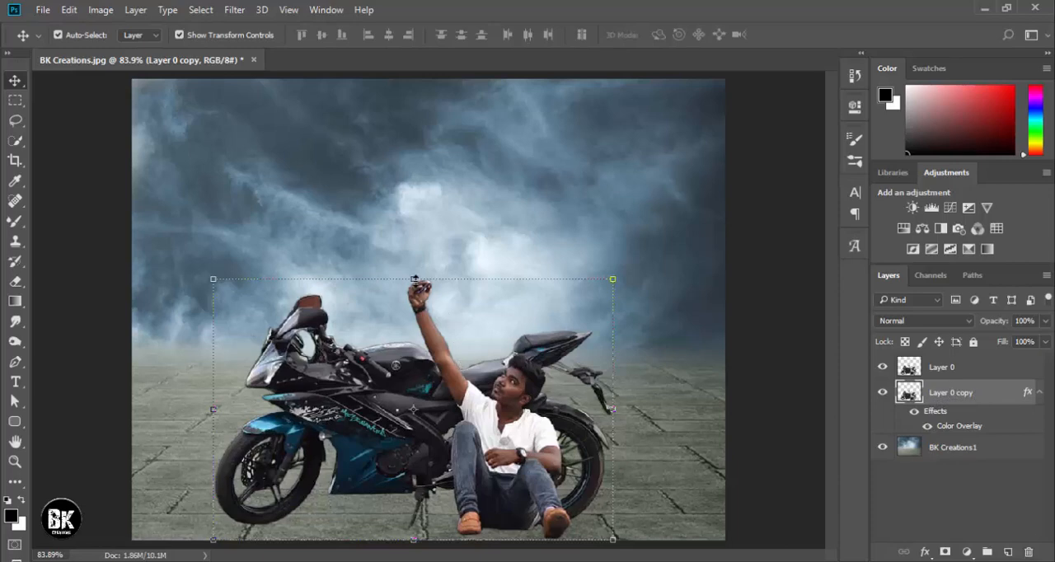
Distort the black silhouette into a shadow of about half height, slanting left across the floor behind the motorcycle and man.
left_click(414, 280)
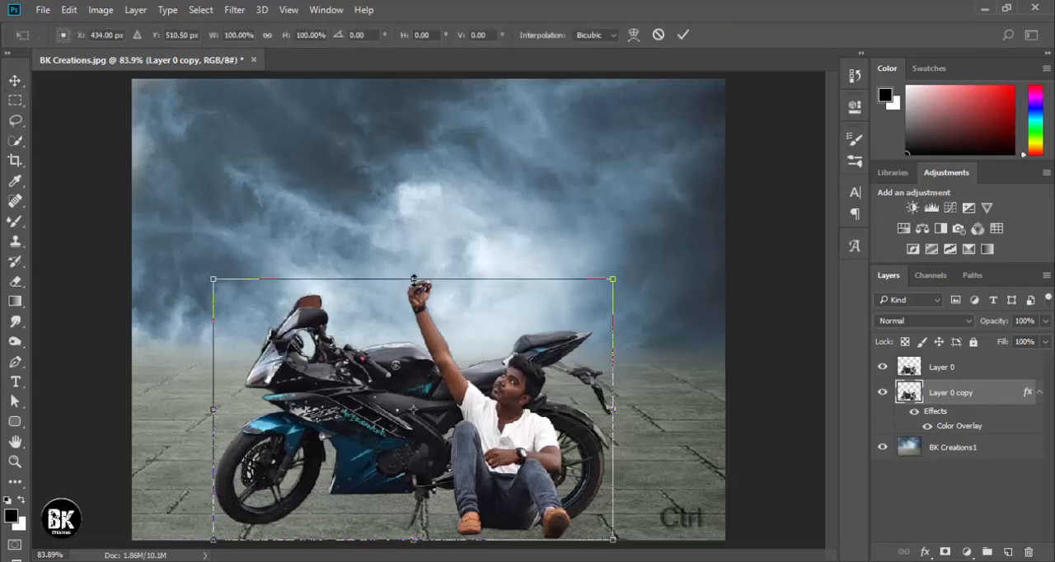
left_click_drag(415, 281, 321, 407)
left_click_drag(525, 409, 522, 406)
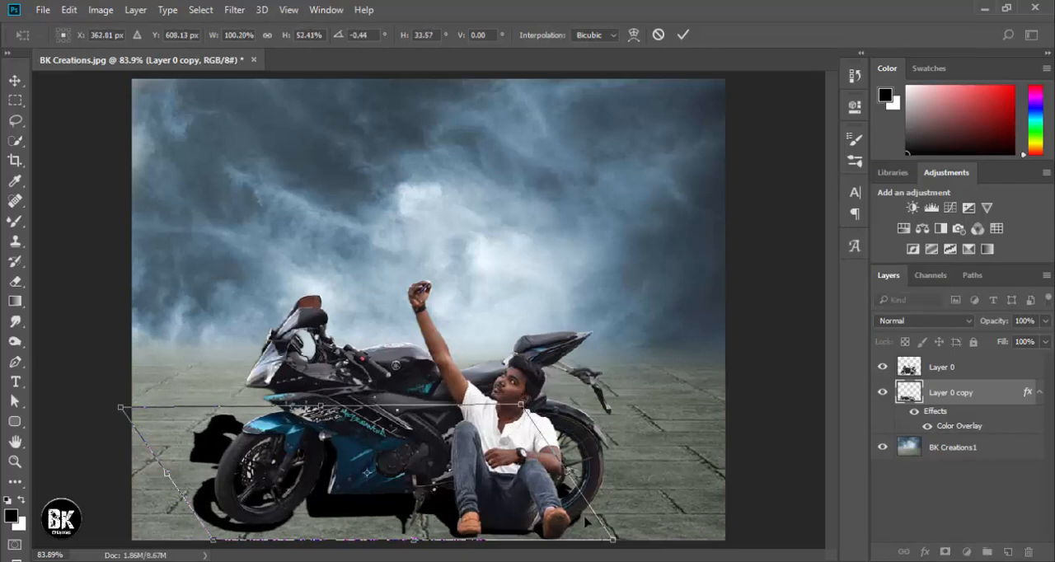
left_click_drag(616, 544, 629, 539)
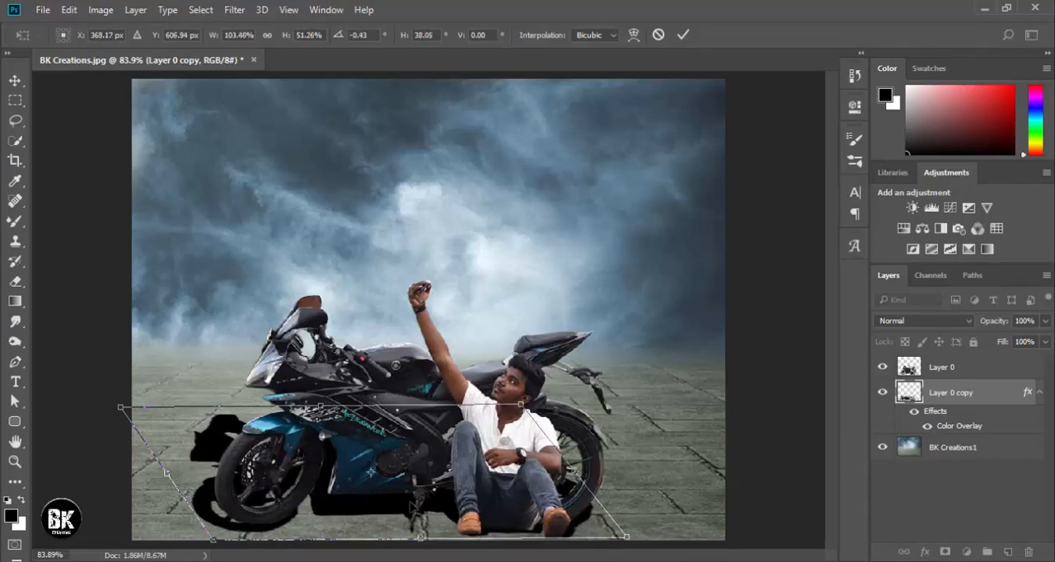
left_click_drag(397, 508, 398, 513)
key("Return")
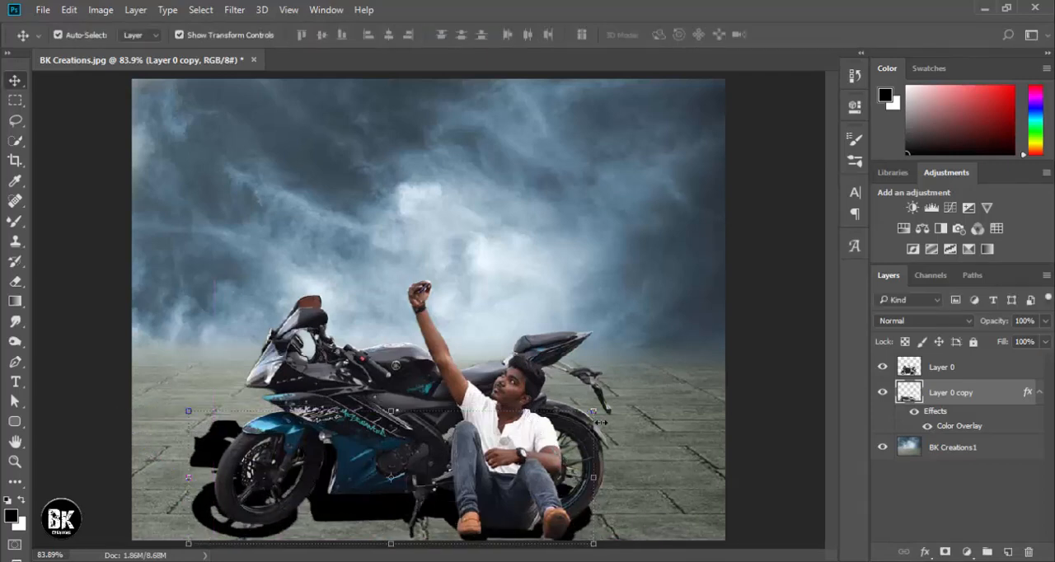
Soften the shadow layer with a Gaussian Blur of 27.7 pixels and hide the layer to compare.
left_click(235, 9)
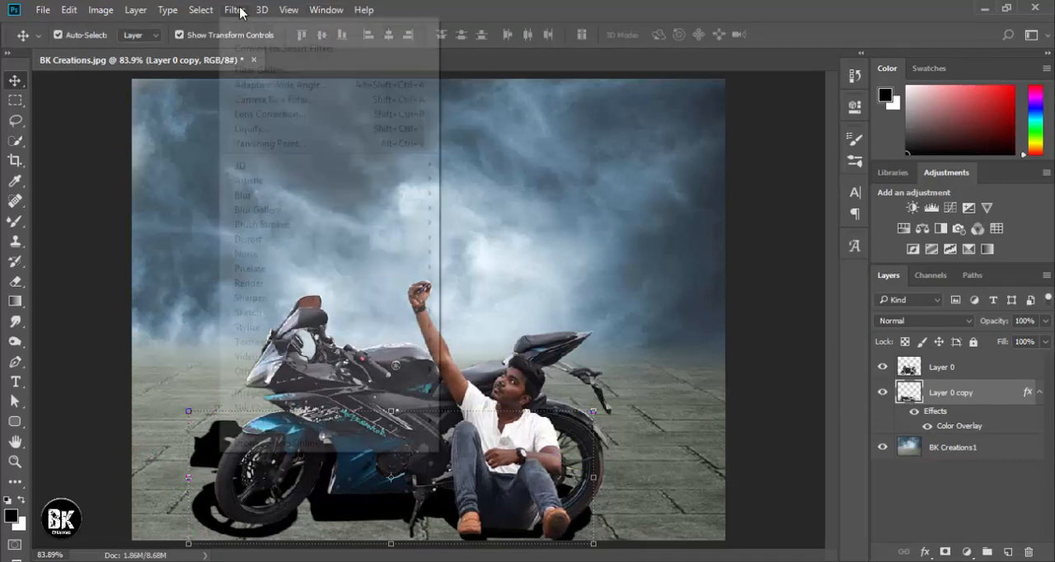
mouse_move(270, 198)
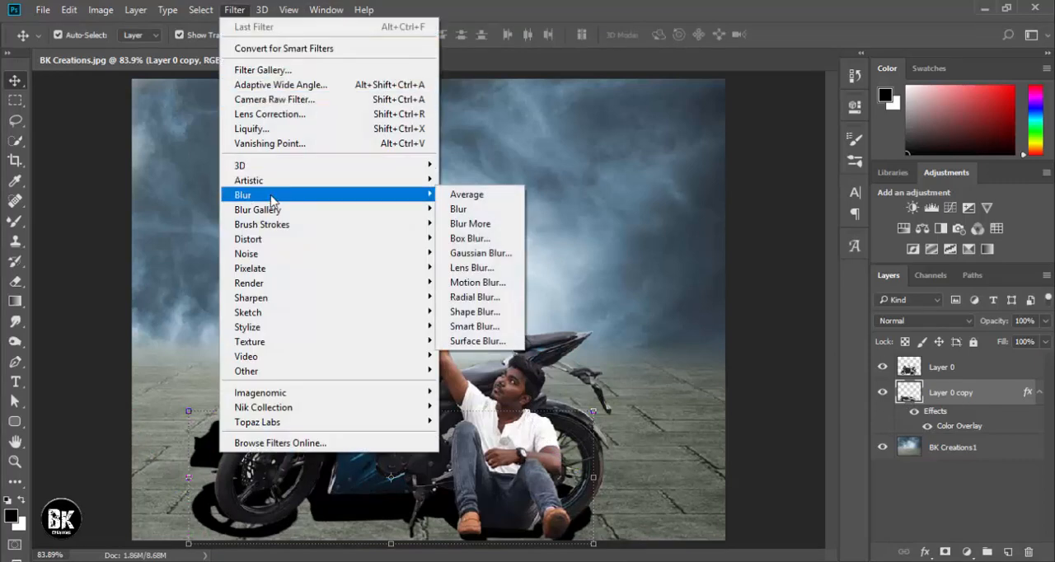
left_click(472, 255)
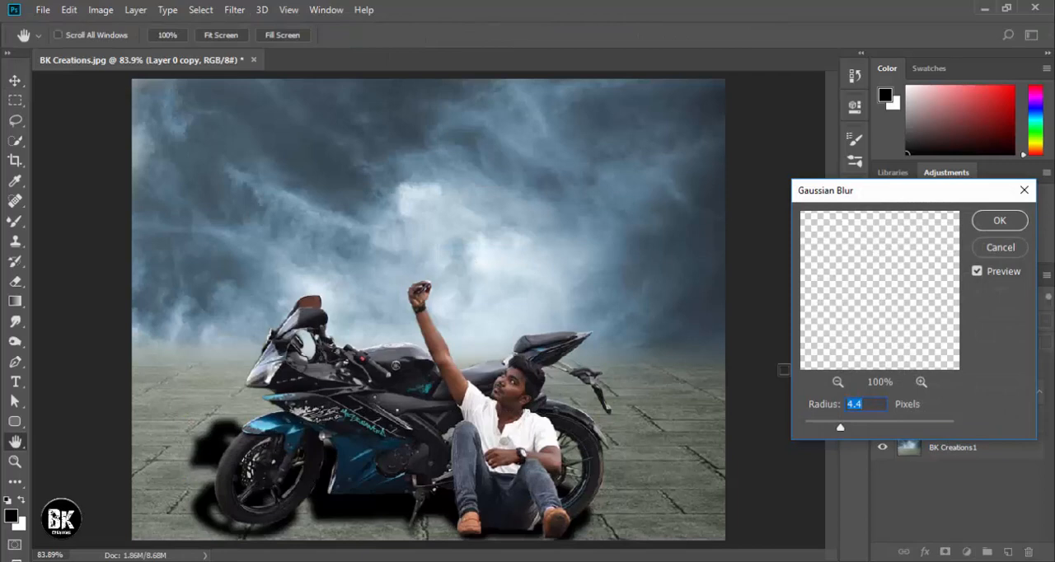
left_click(873, 428)
left_click(888, 428)
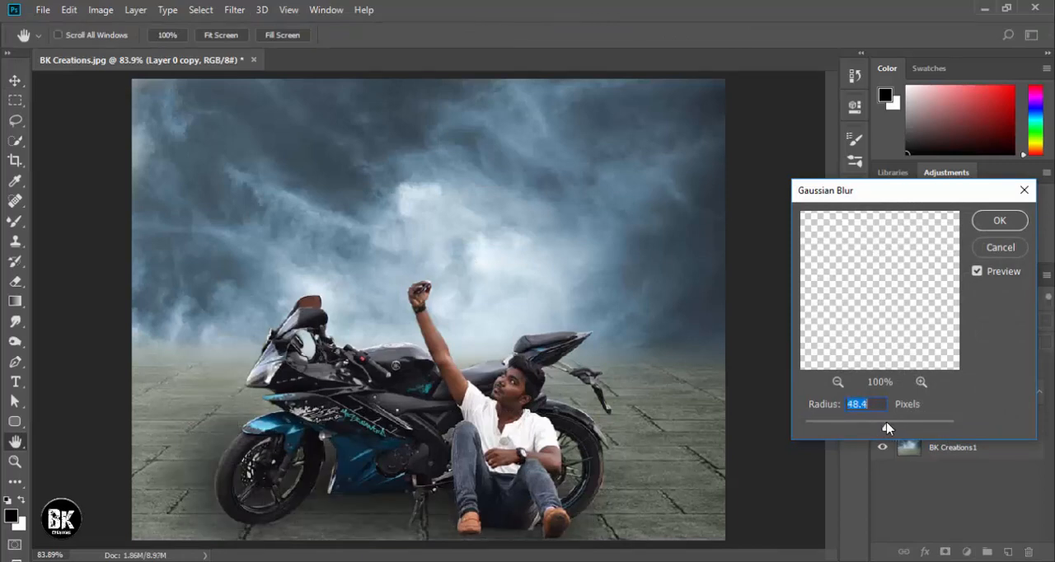
left_click(874, 426)
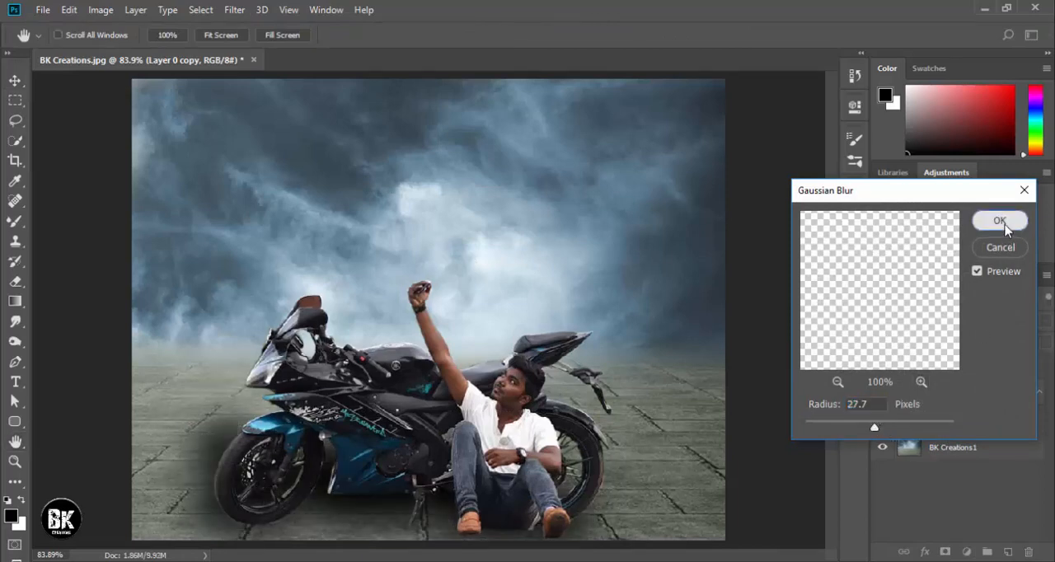
left_click(999, 220)
left_click(882, 392)
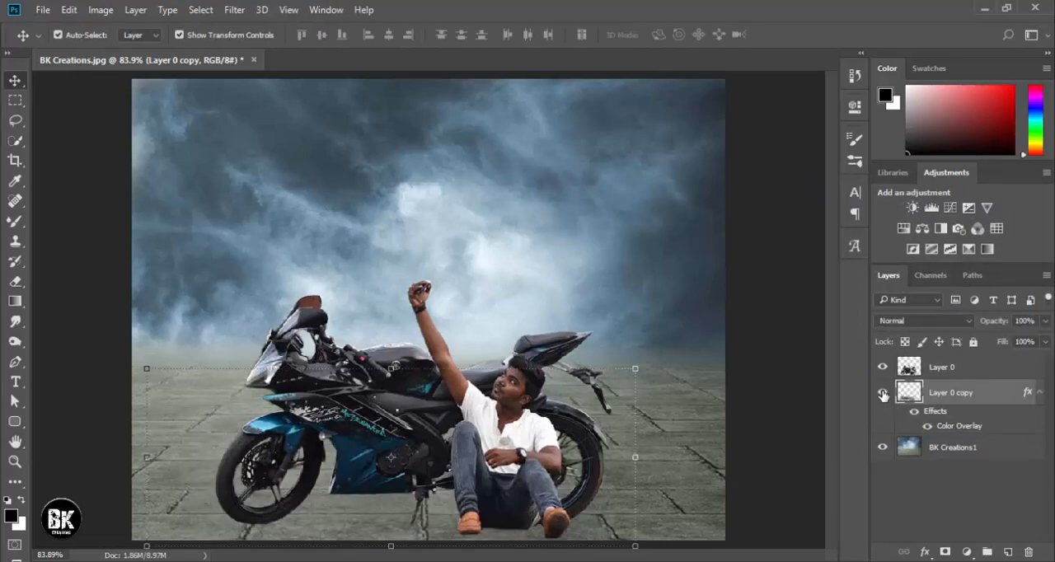
Show the blurred shadow layer again and toggle its visibility to compare the composite with and without it.
left_click(882, 392)
left_click(627, 240)
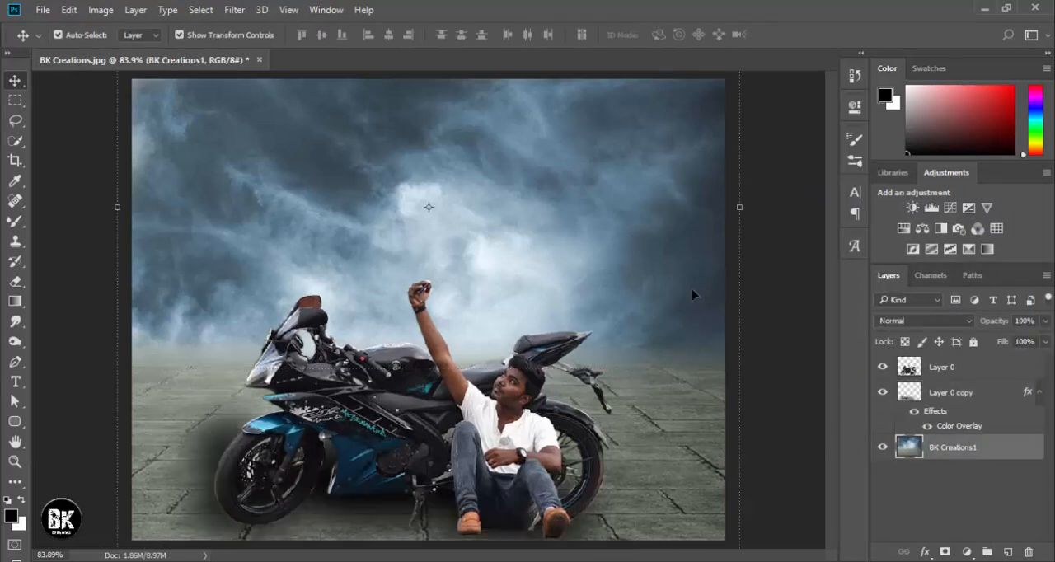
left_click(789, 303)
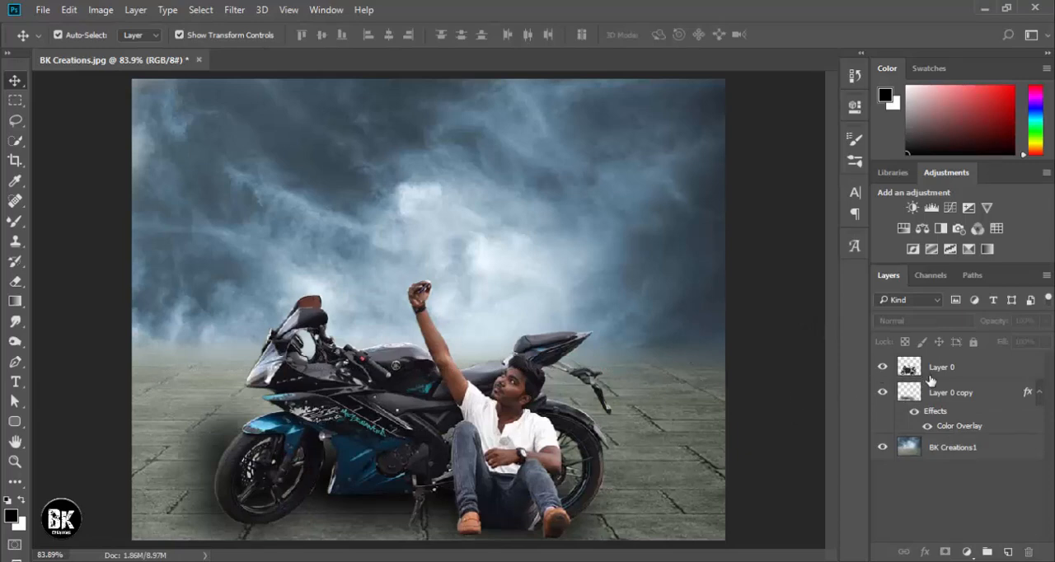
left_click(880, 400)
left_click(882, 393)
Apply a Shadows/Highlights adjustment to Layer 0, lifting the shadows and toning down the highlights moderately.
left_click(947, 371)
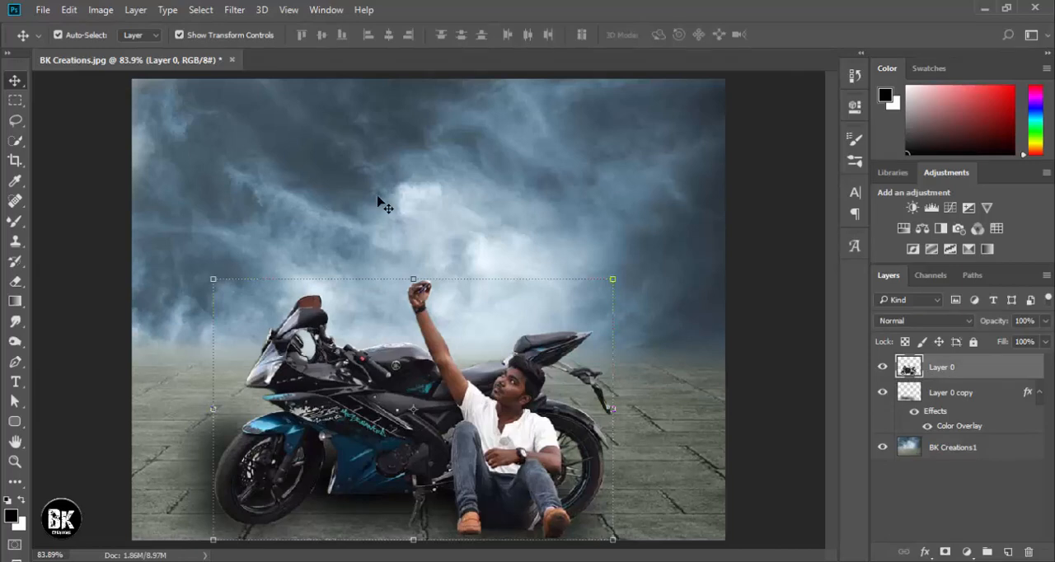
left_click(100, 10)
mouse_move(120, 49)
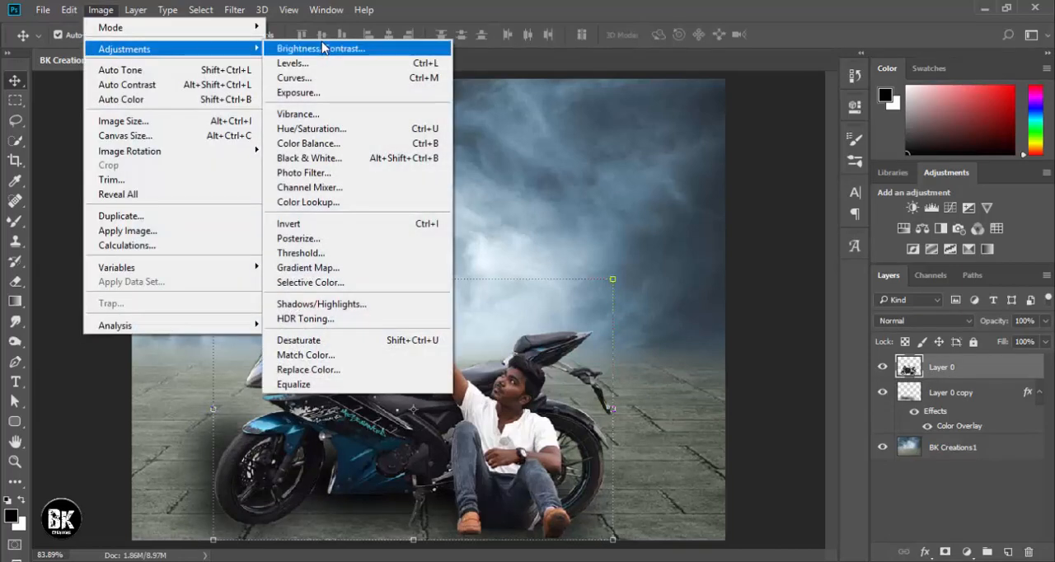
left_click(351, 303)
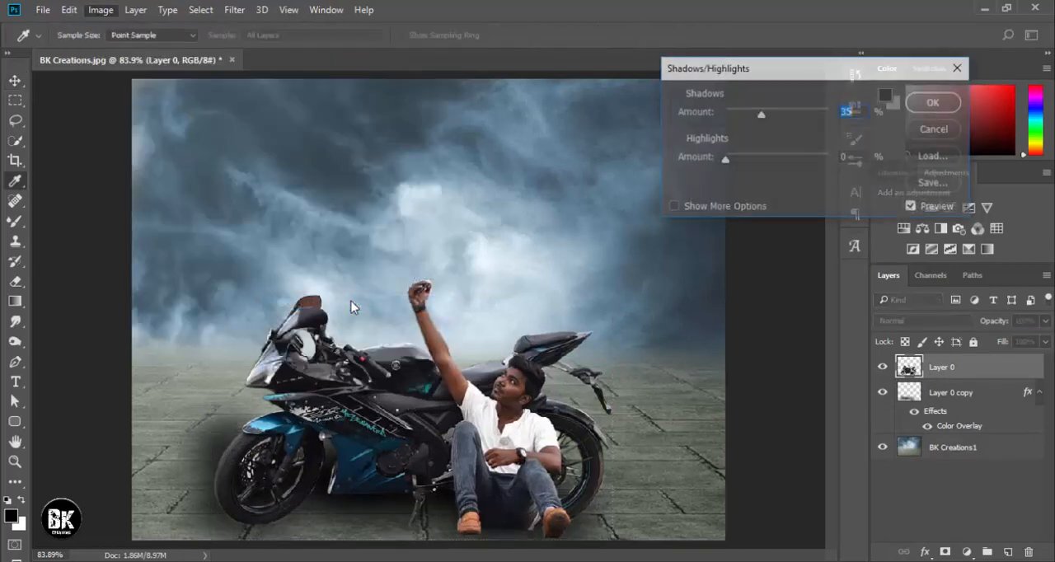
left_click_drag(724, 158, 751, 153)
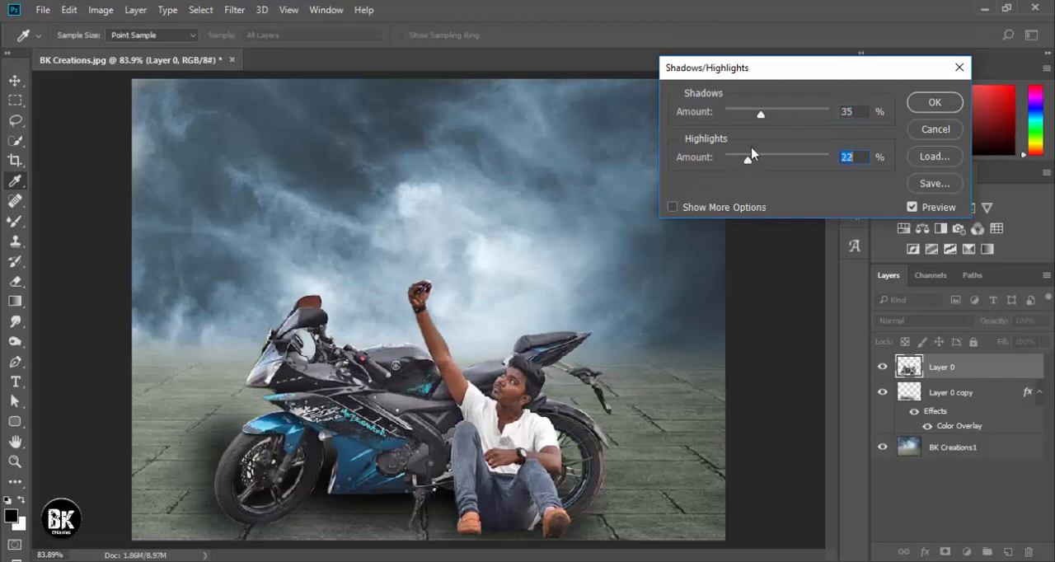
mouse_move(761, 115)
left_mouse_down()
mouse_move(731, 116)
mouse_move(765, 117)
left_mouse_up()
mouse_move(747, 159)
left_mouse_down()
mouse_move(768, 169)
mouse_move(722, 164)
mouse_move(745, 164)
left_mouse_up()
left_click(925, 106)
key("ctrl+t")
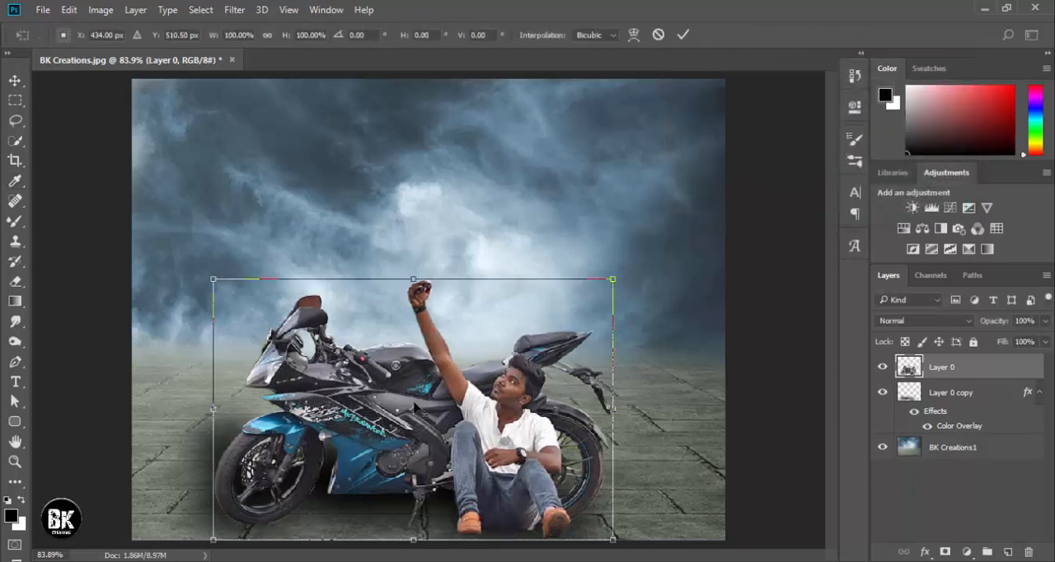
left_click(234, 9)
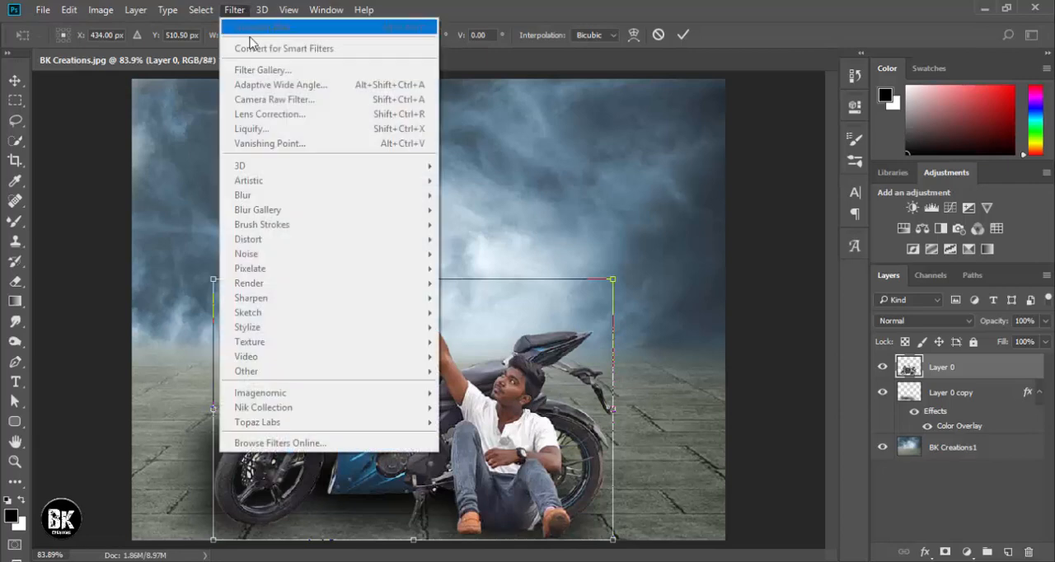
left_click(942, 368)
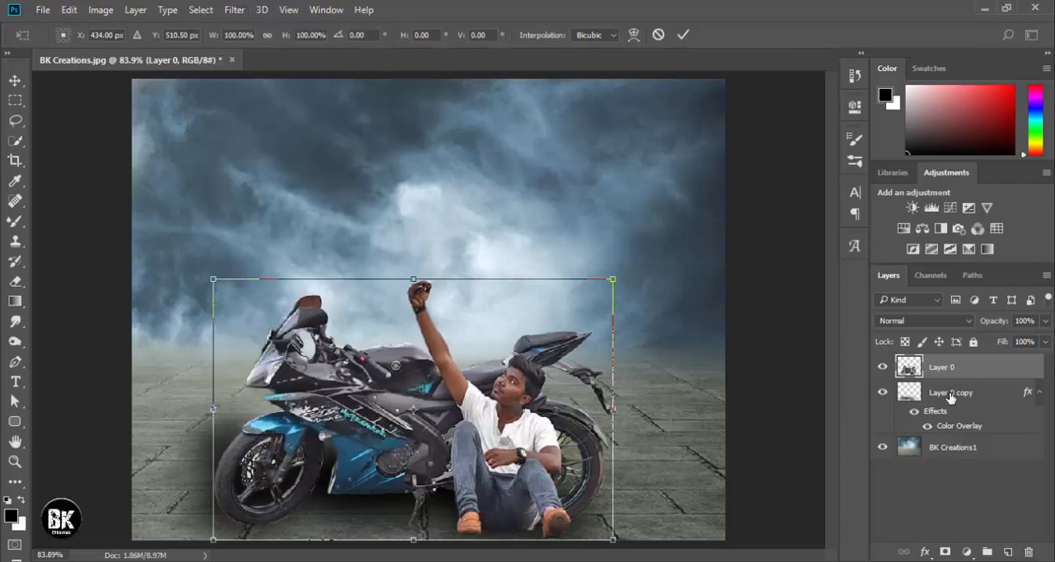
left_click(237, 10)
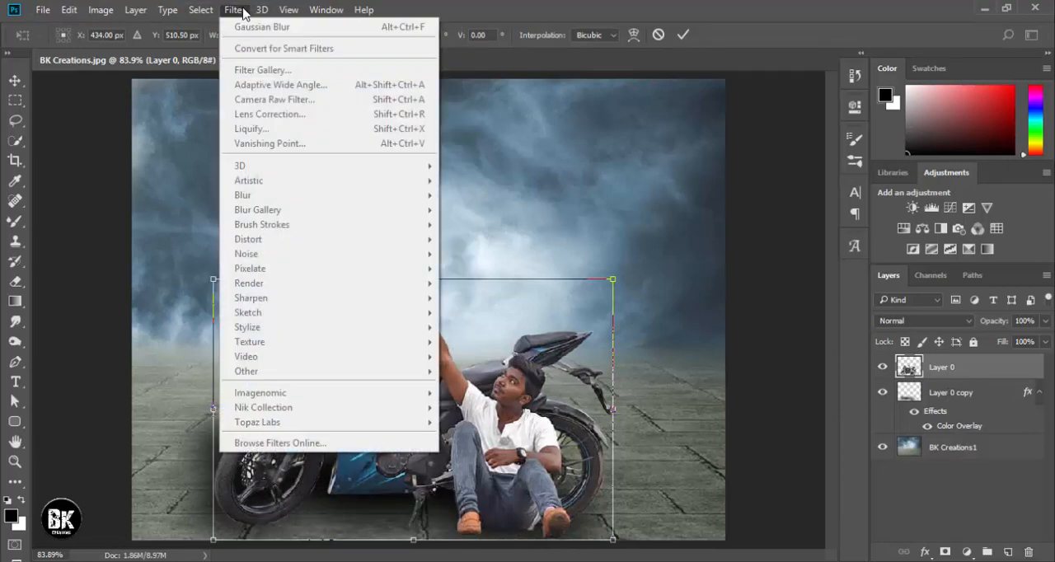
left_click(141, 165)
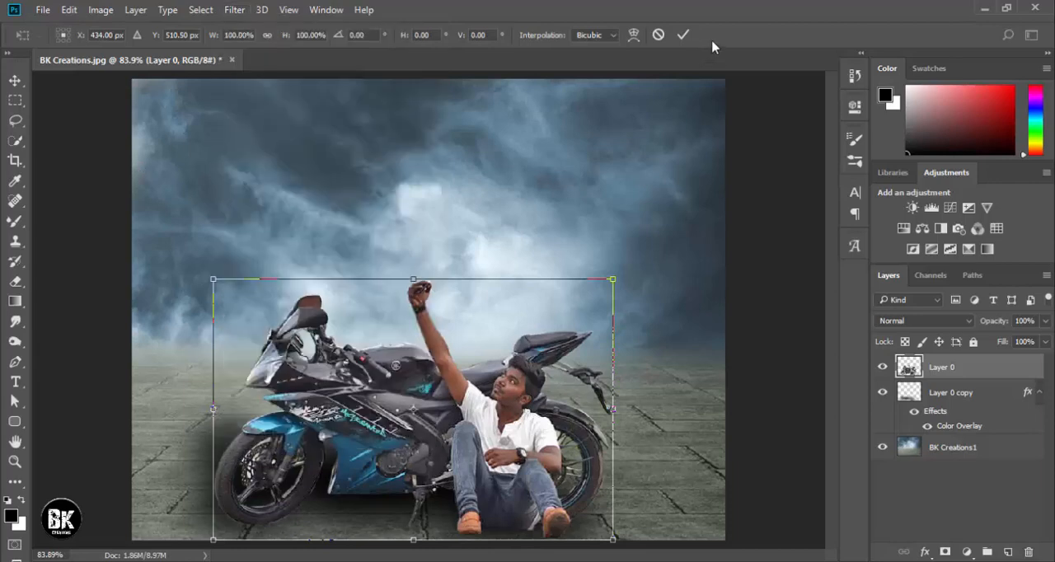
left_click(683, 34)
Open the Camera Raw Filter on Layer 0 and set Exposure +0.15, Contrast -13, Highlights -58, Shadows +17, Whites +7, Blacks -52 and Clarity +19.
left_click(236, 11)
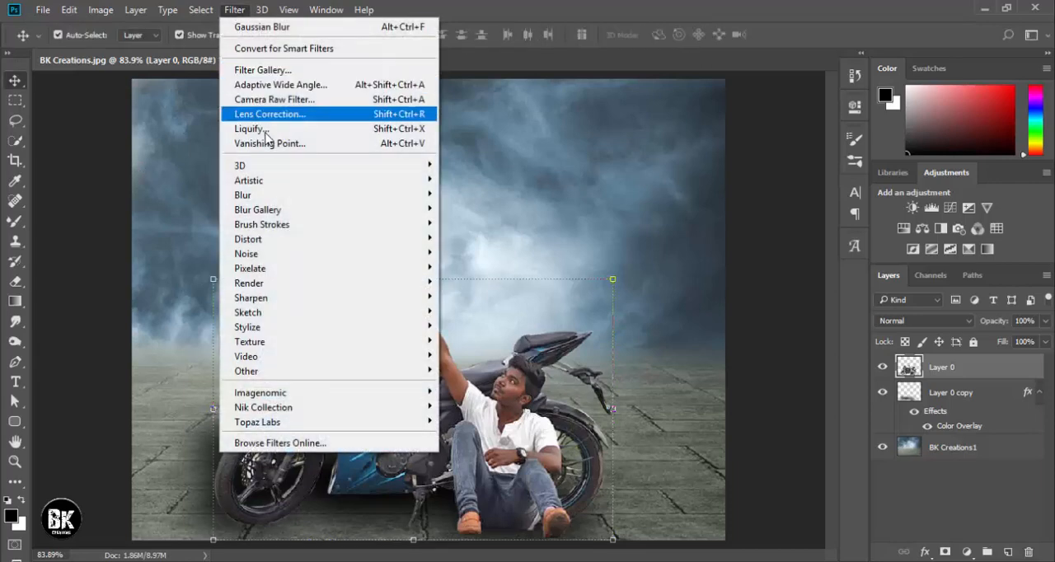
left_click(261, 96)
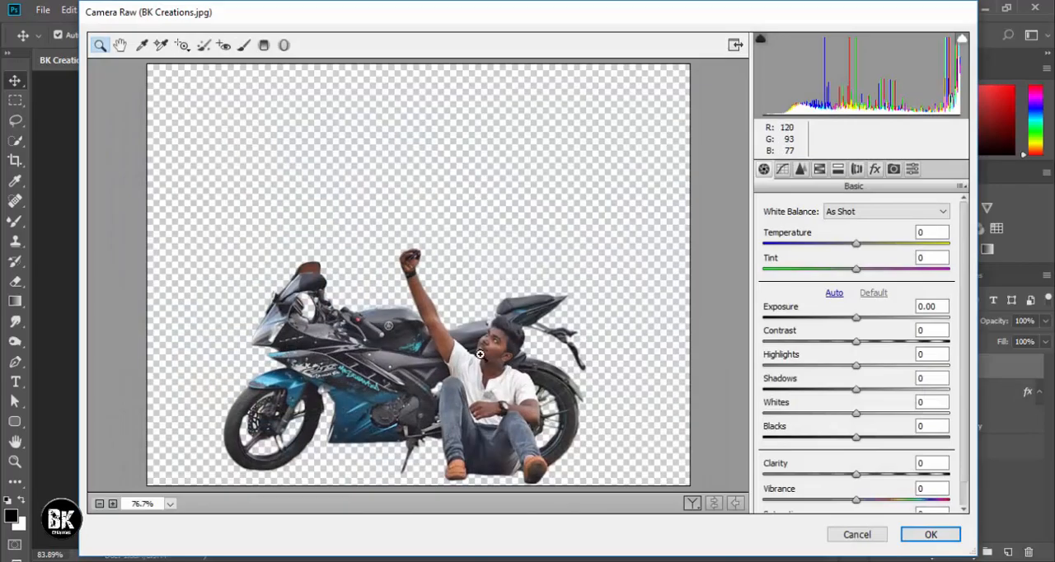
left_click(481, 355)
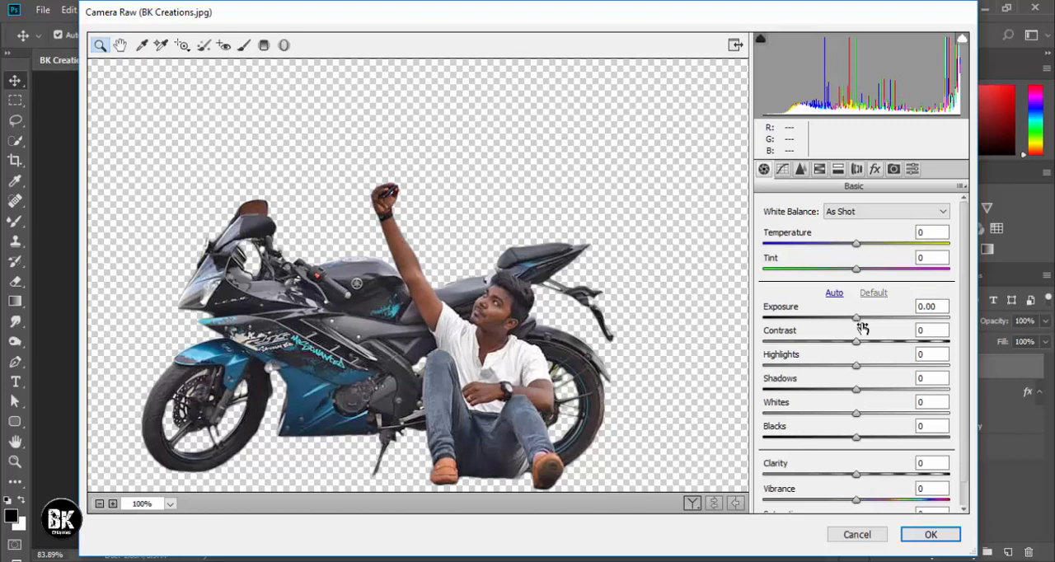
left_click_drag(857, 319, 862, 416)
left_click(872, 475)
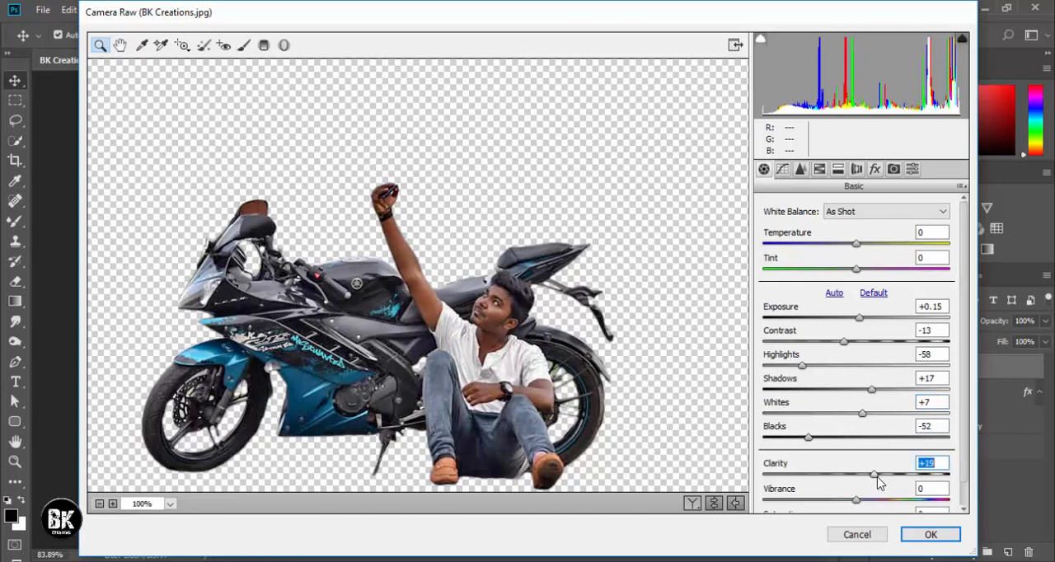
Boost the Vibrance moderately and set the HSL Luminance to +23 for Reds and +16 for Oranges.
mouse_move(856, 500)
left_mouse_down()
mouse_move(884, 501)
mouse_move(861, 510)
left_mouse_up()
scroll(827, 362, "down", 1)
left_click(880, 475)
left_click(822, 169)
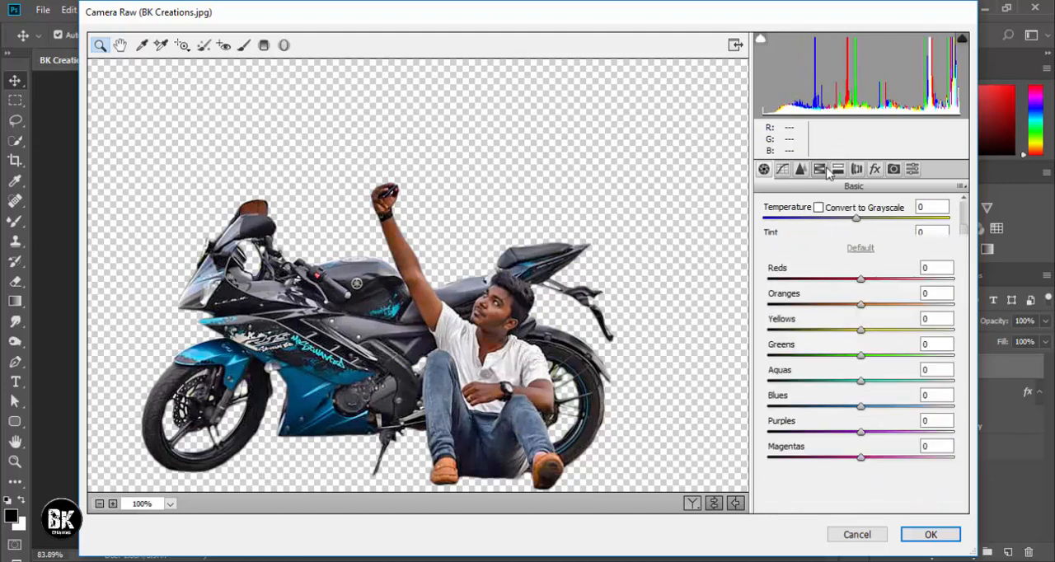
left_click_drag(861, 304, 881, 282)
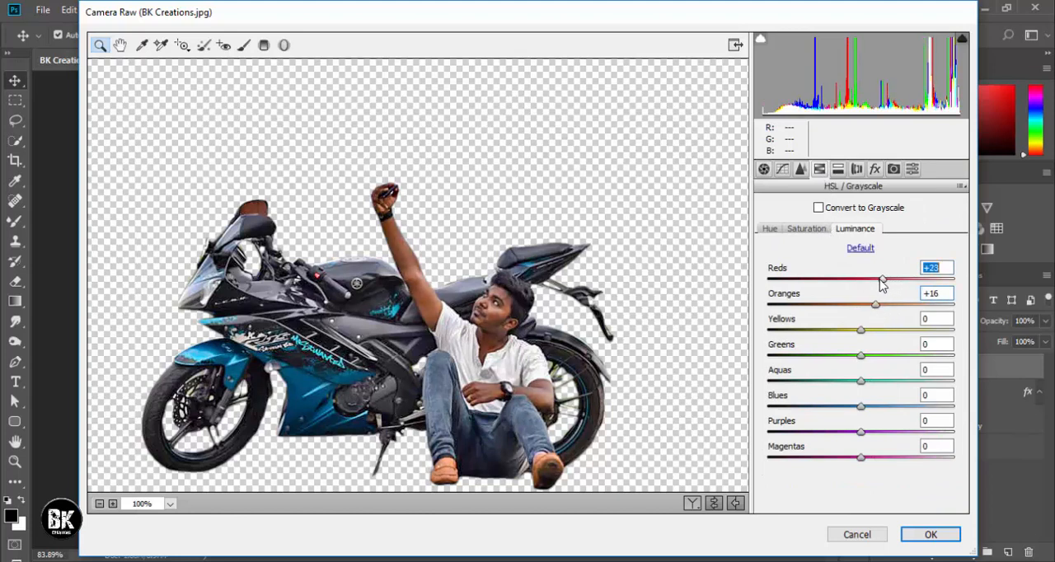
Shift the HSL Hue to Blues +61, Purples +27, Aquas -47 and Greens +3 to turn the motorcycle's blue towards purple.
left_click(780, 229)
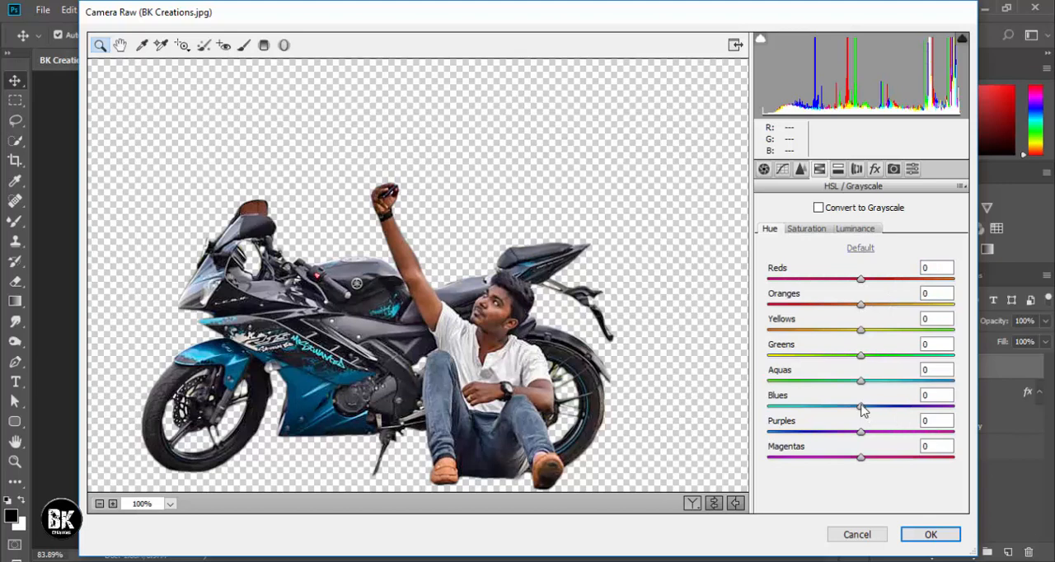
left_click_drag(860, 407, 887, 438)
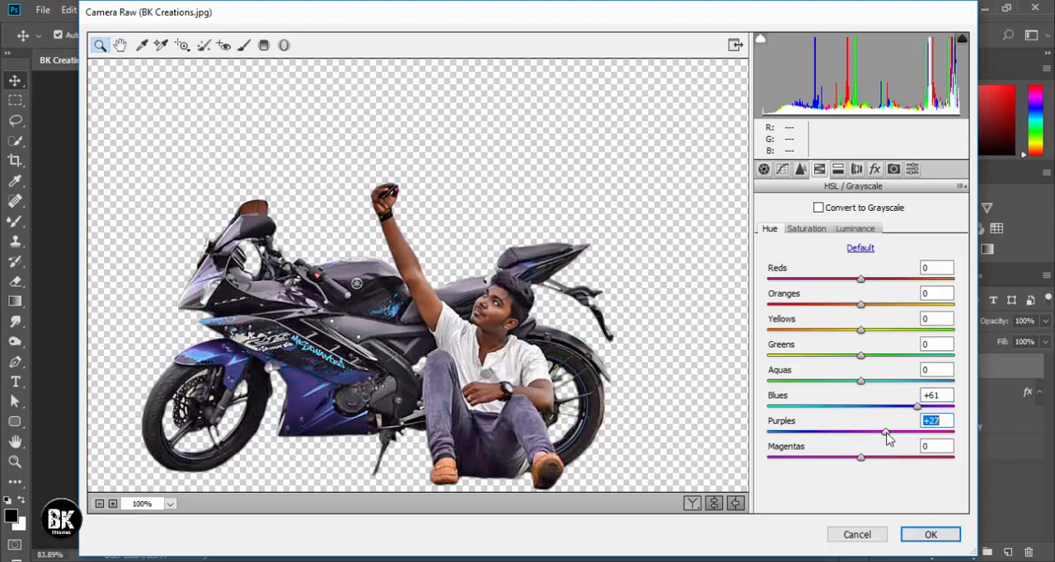
left_click_drag(862, 381, 820, 387)
left_click_drag(857, 356, 886, 360)
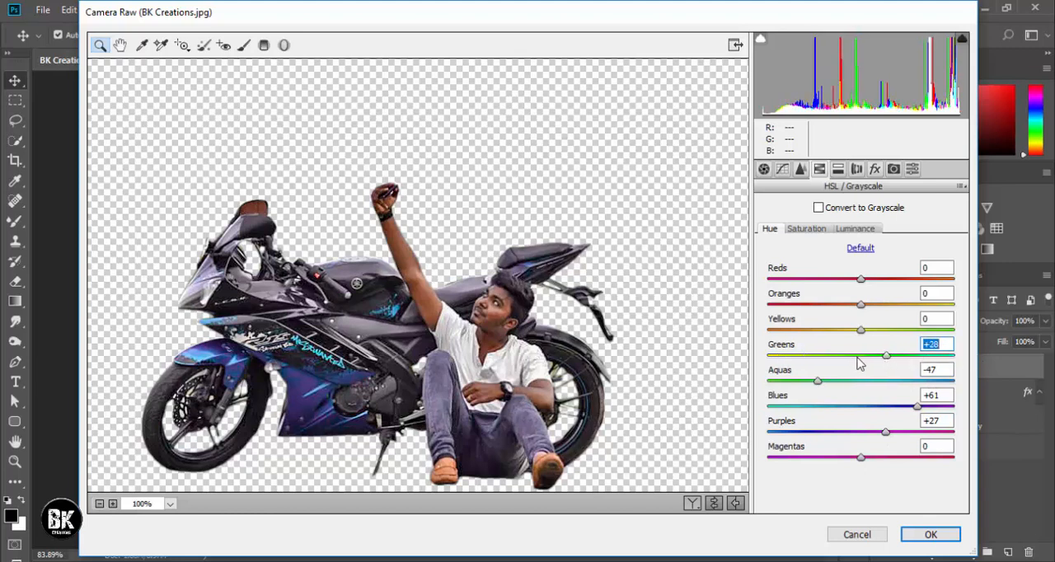
Set the HSL Saturation to +16 for Aquas and -3 for Blues, and apply the Camera Raw adjustments.
left_click(824, 227)
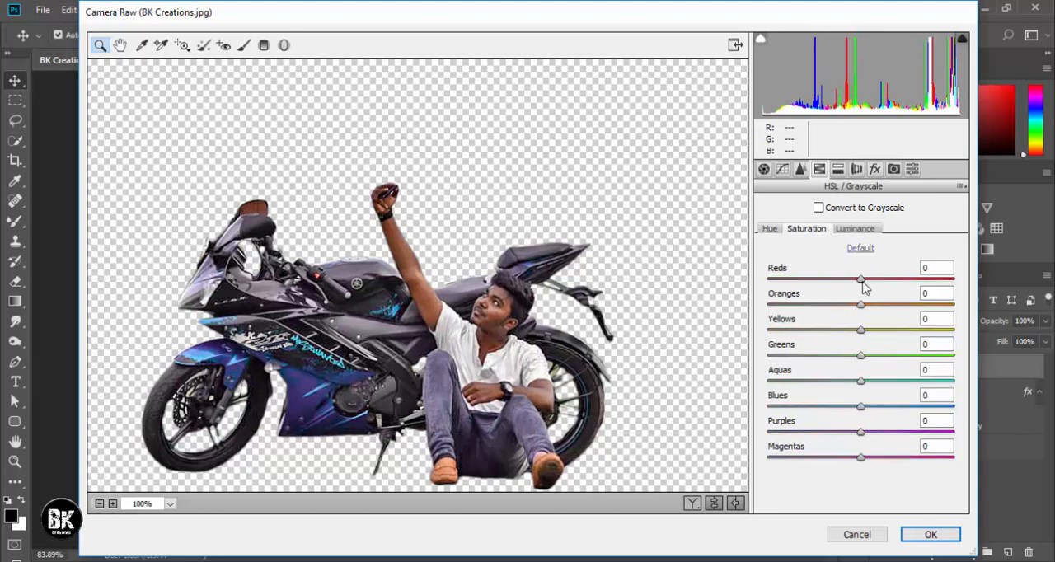
left_click_drag(862, 381, 866, 404)
left_click(876, 380)
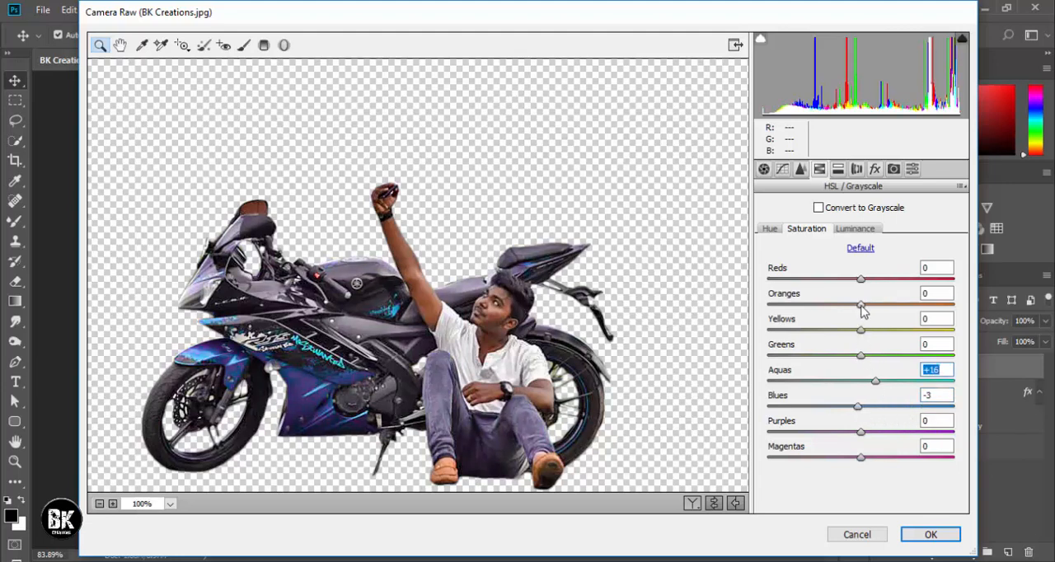
mouse_move(859, 307)
left_mouse_down()
mouse_move(897, 308)
mouse_move(830, 312)
mouse_move(913, 310)
mouse_move(840, 314)
mouse_move(869, 320)
mouse_move(860, 324)
left_mouse_up()
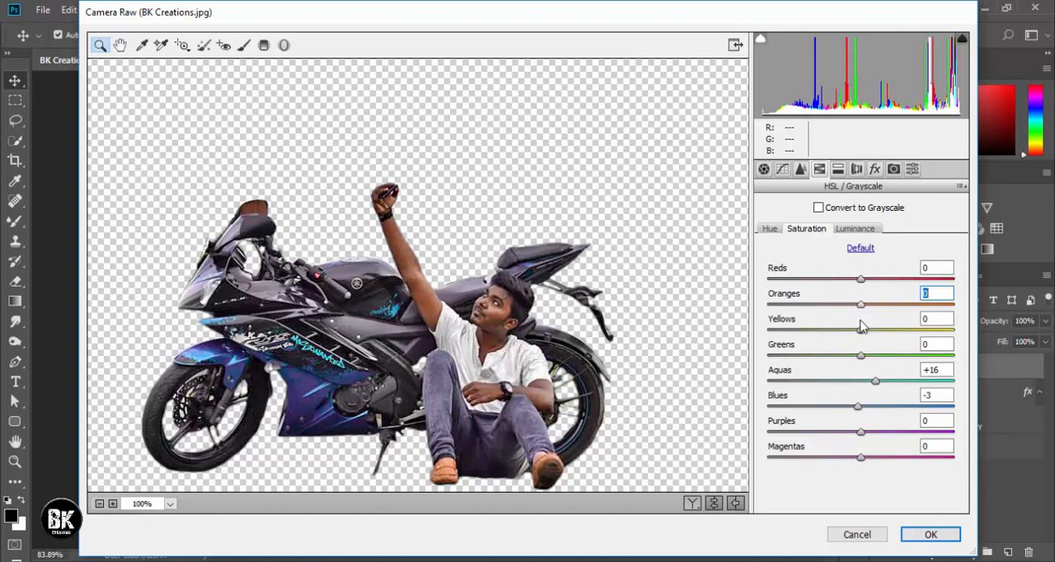
left_click(930, 534)
Check the recoloured man and motorcycle up close and open Layer 0 in Color Efex Pro 4 from the Nik Collection.
left_click(680, 396)
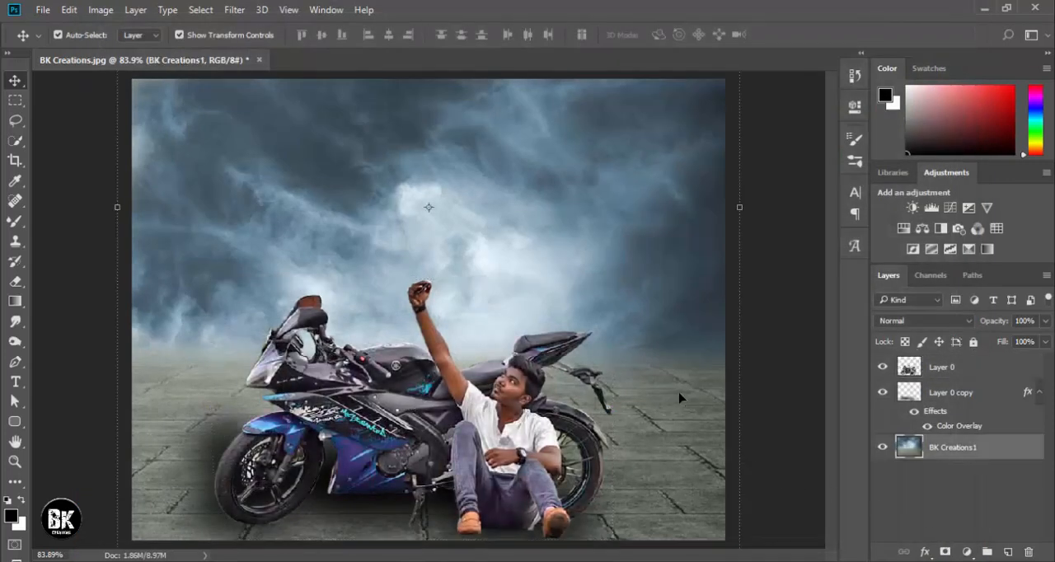
left_click(484, 403)
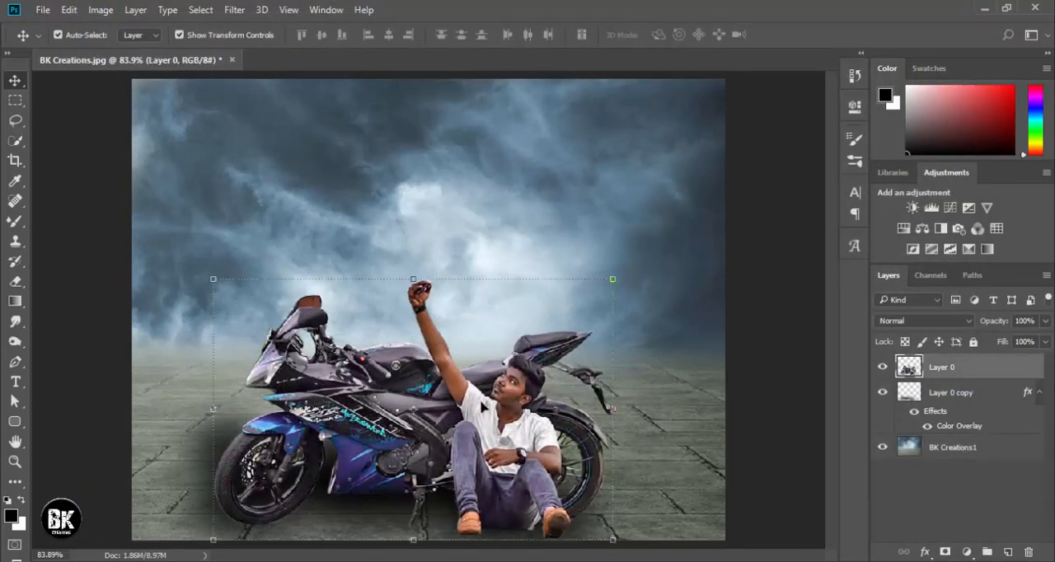
key("ctrl+plus")
key("ctrl+plus")
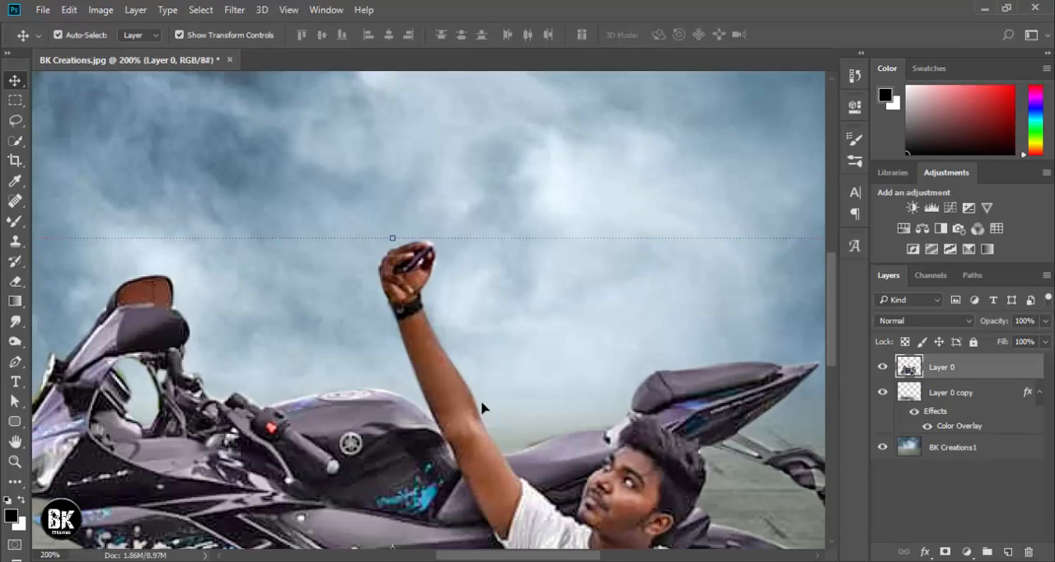
left_click_drag(515, 435, 493, 194)
key("ctrl+0")
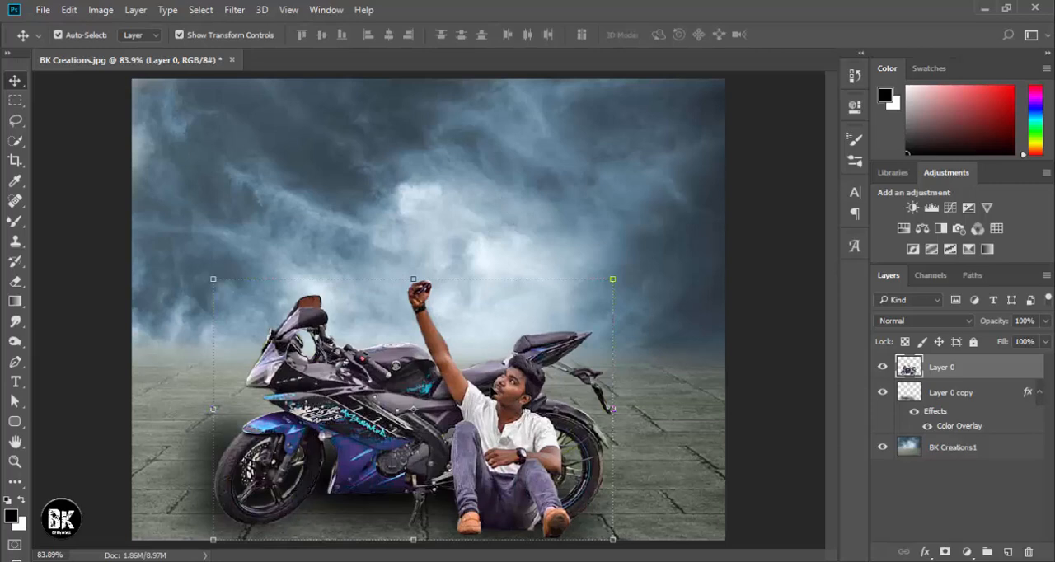
left_click(233, 10)
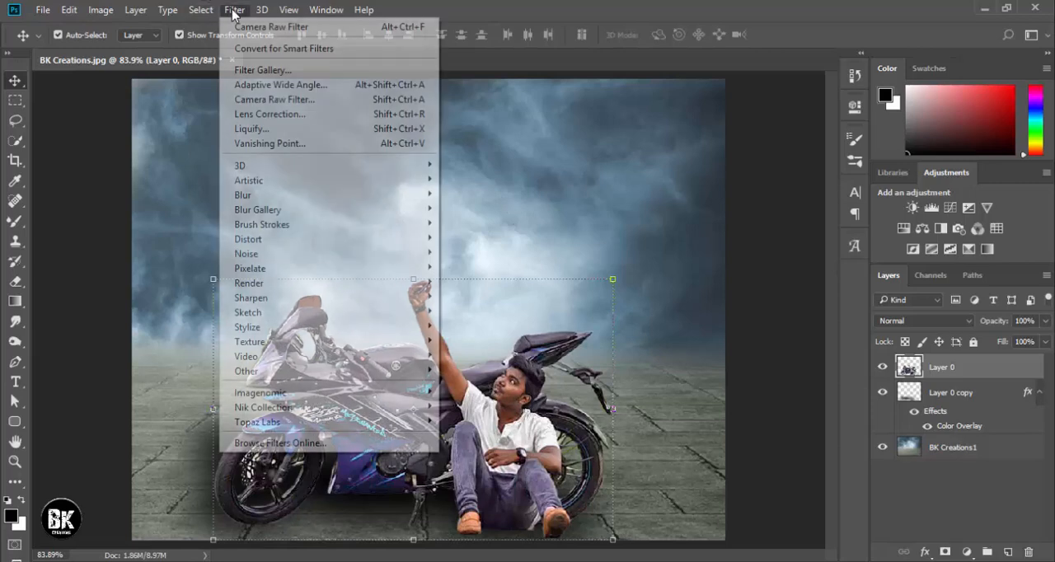
mouse_move(310, 406)
left_click(499, 424)
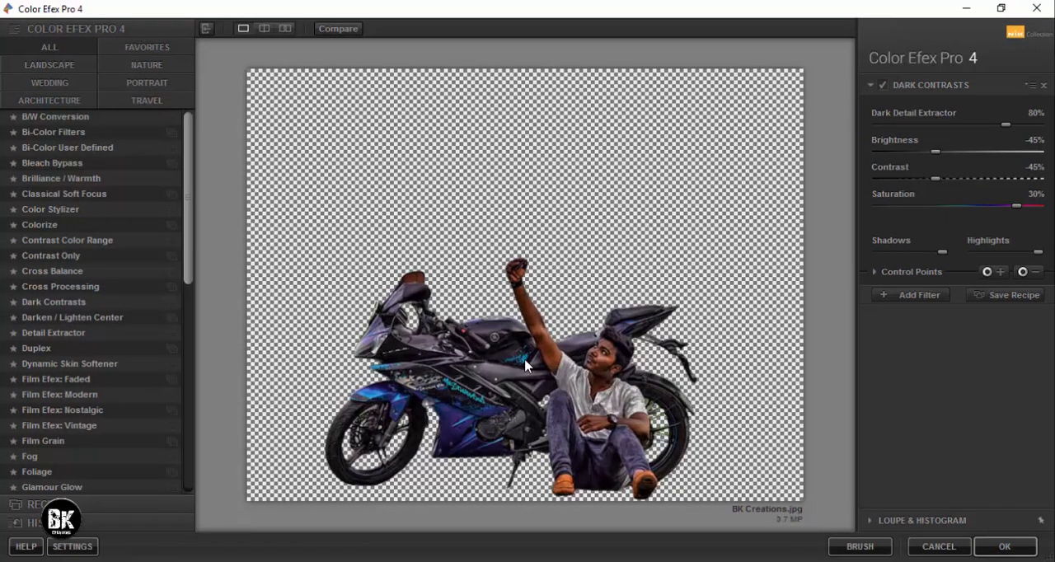
Apply a fresh Dark Contrasts filter to the man and motorcycle and set its Saturation to 28%.
left_click(525, 365)
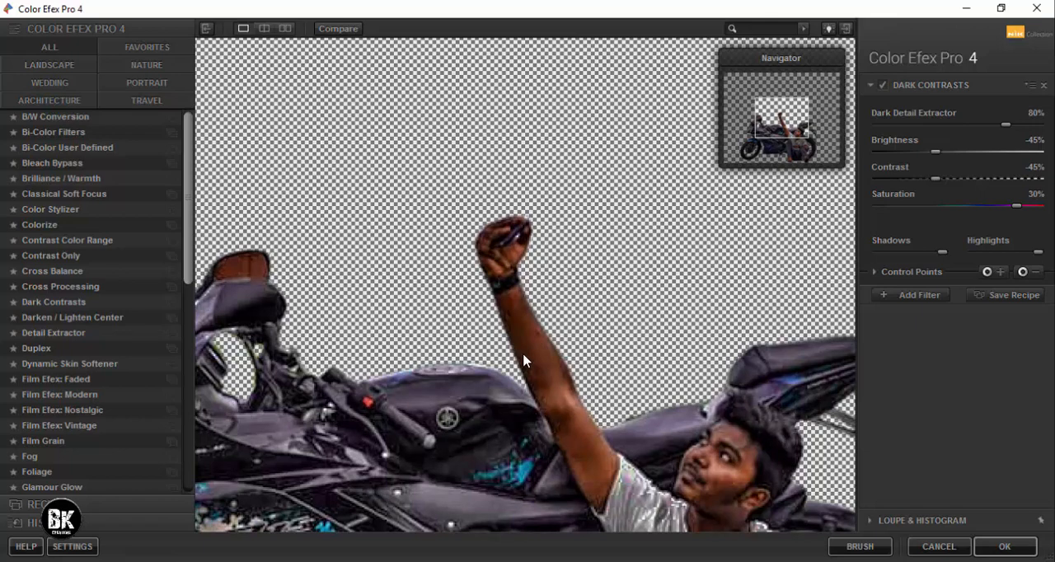
left_click(523, 356)
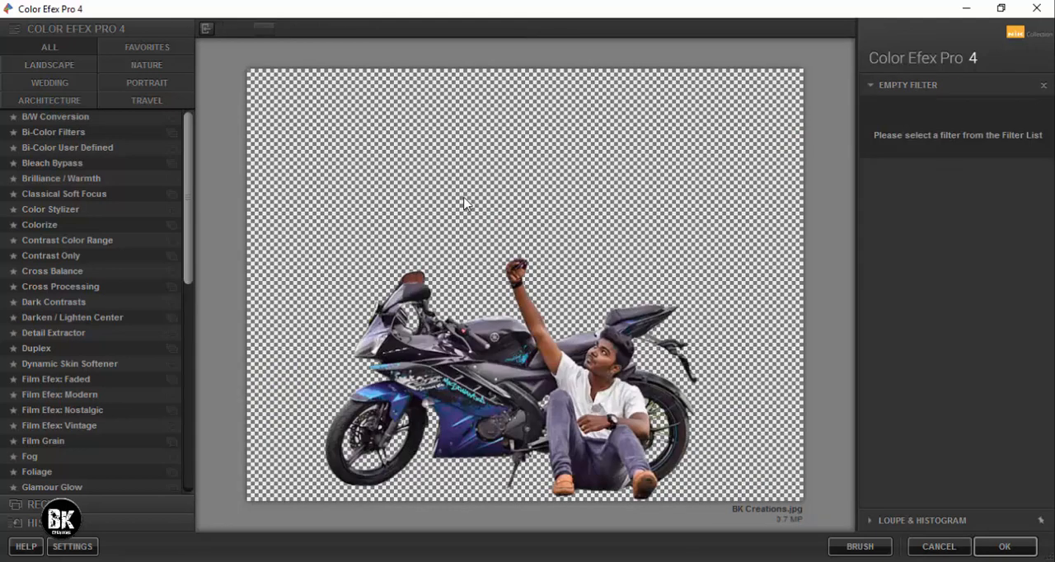
left_click(60, 303)
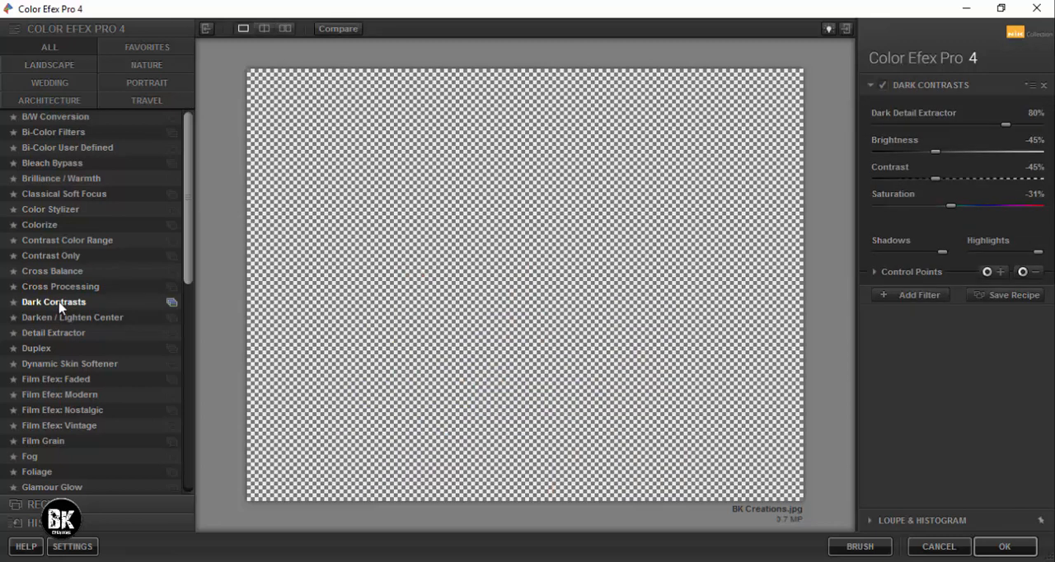
left_click(1015, 206)
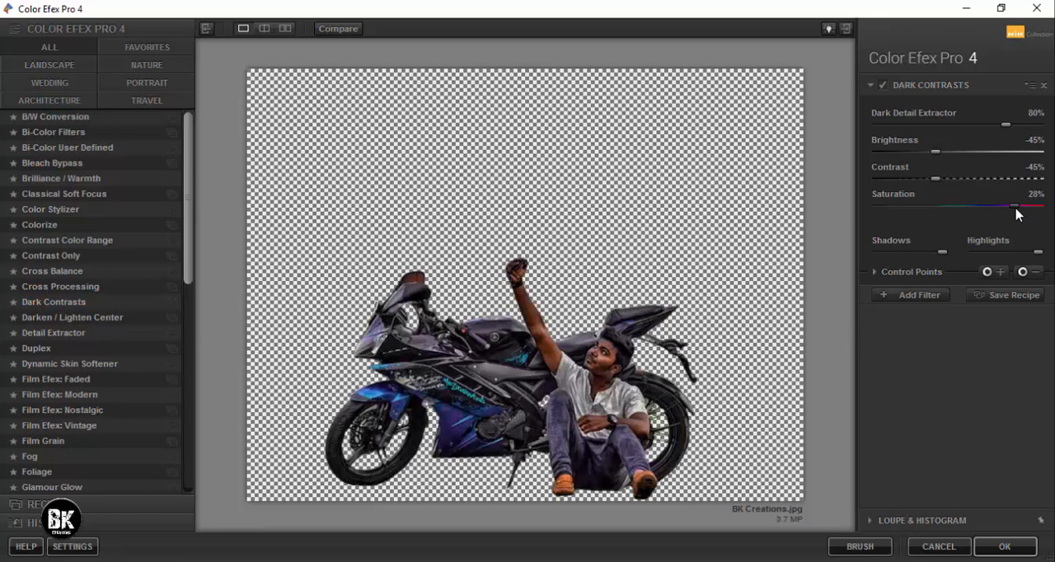
Add a Detail Extractor filter with Saturation at 52%, reduce its Detail Extractor amount slightly, and apply the filters to the man and motorcycle.
left_click(936, 295)
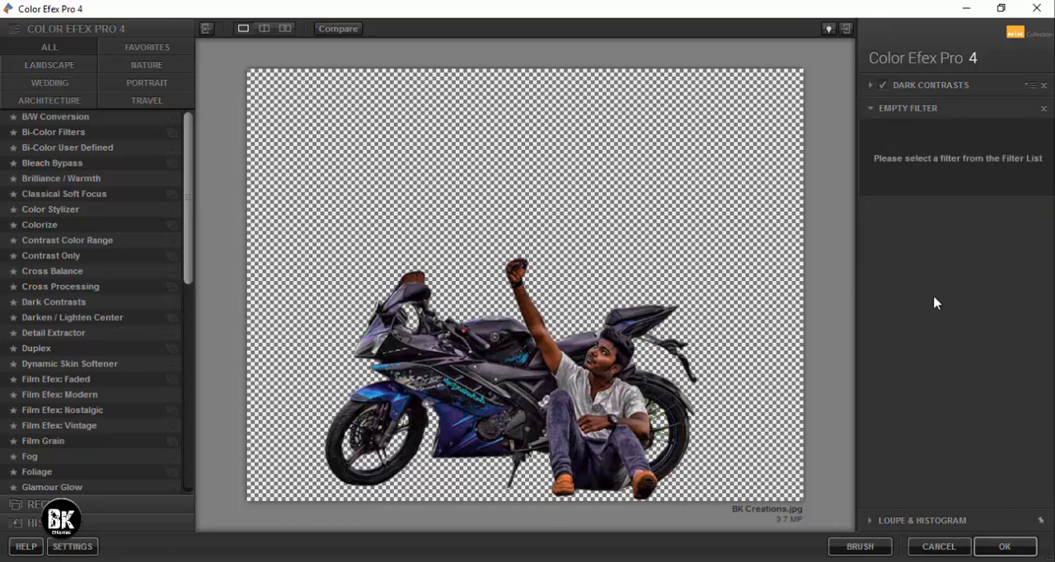
left_click(59, 336)
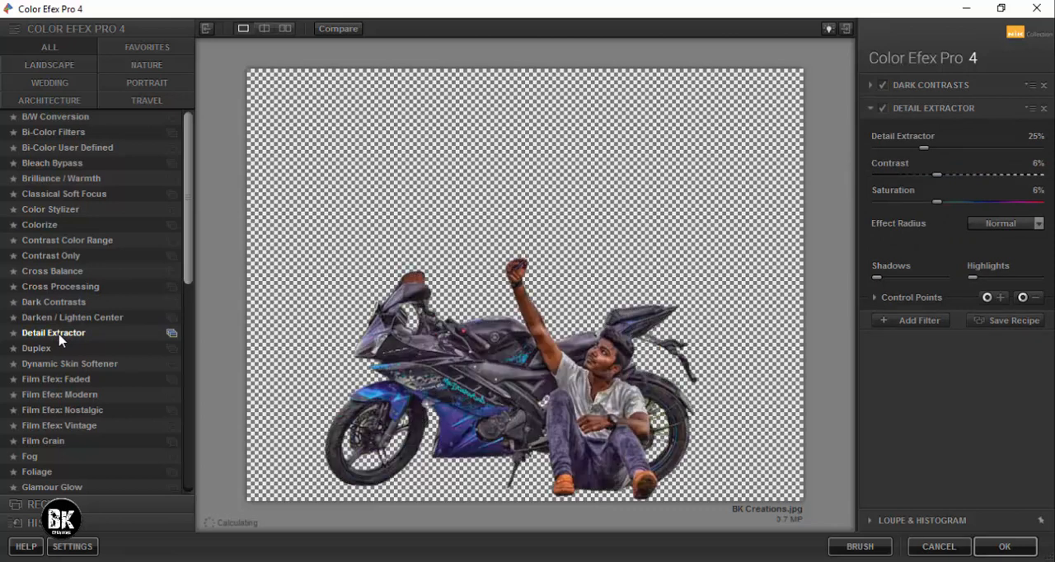
left_click(988, 202)
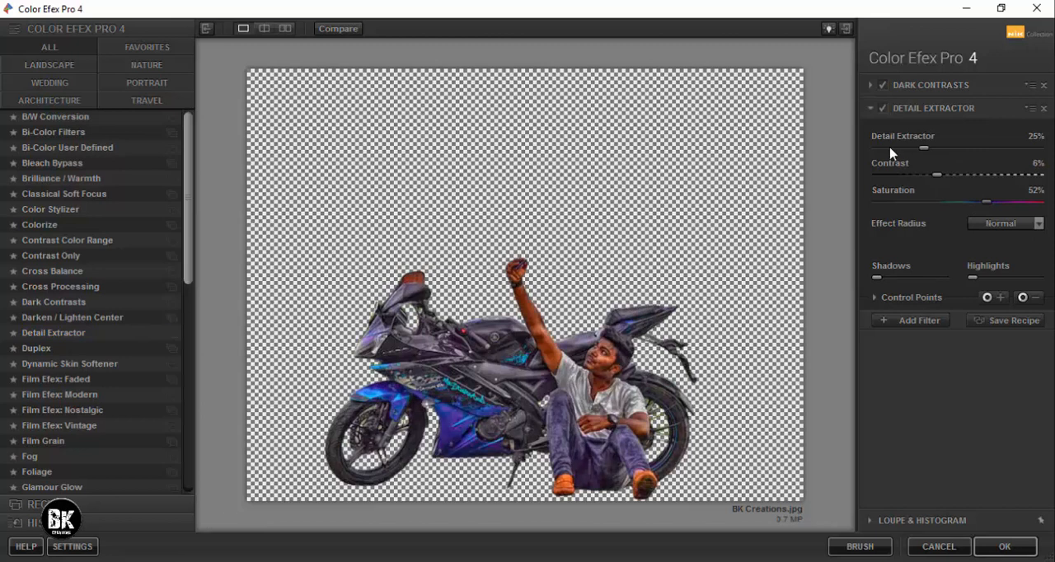
left_click_drag(920, 147, 911, 147)
left_click(1007, 547)
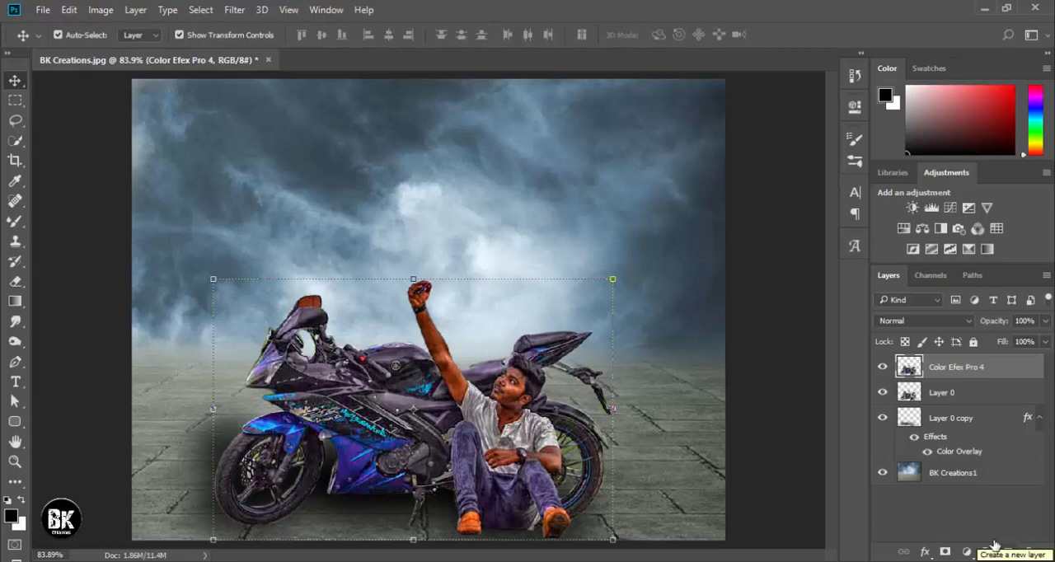
Add a white layer mask to the Color Efex Pro 4 layer and ready the Brush tool with black for masking.
left_click(590, 354)
key("ctrl+plus")
key("ctrl+plus")
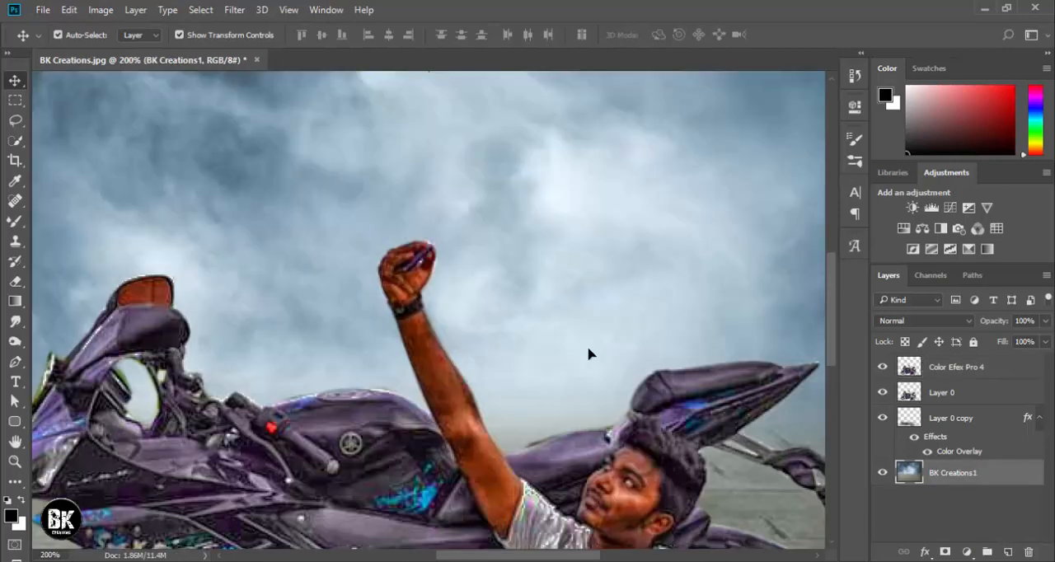
left_click_drag(543, 408, 551, 231)
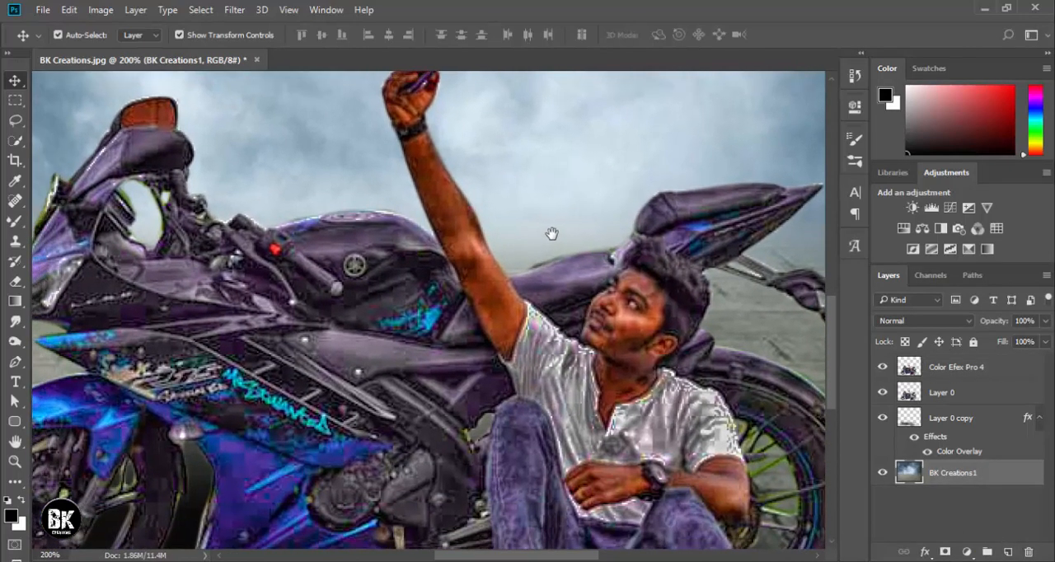
scroll(441, 262, "up", 2)
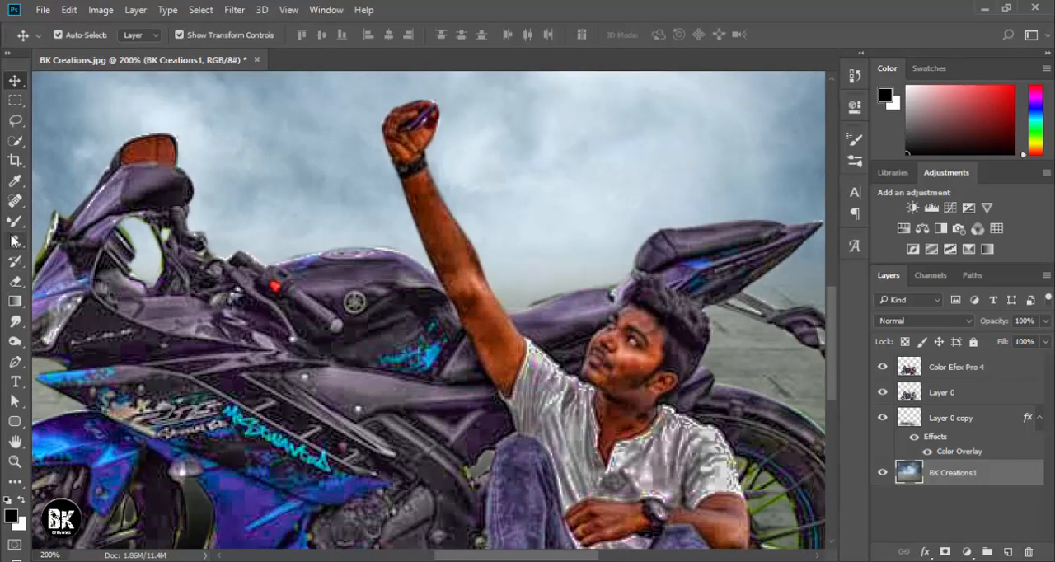
left_click(20, 222)
left_click(60, 221)
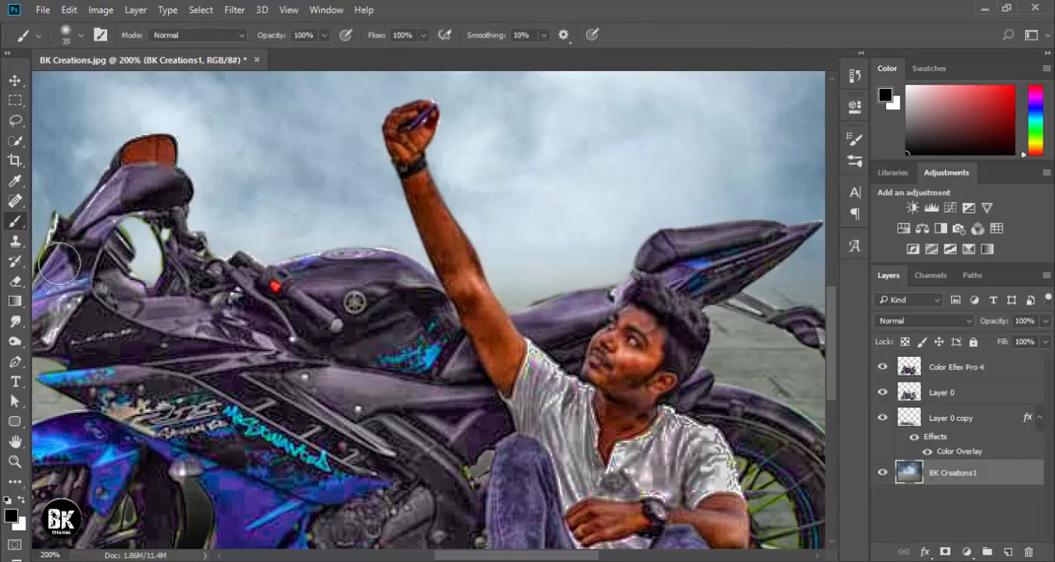
left_click(964, 373)
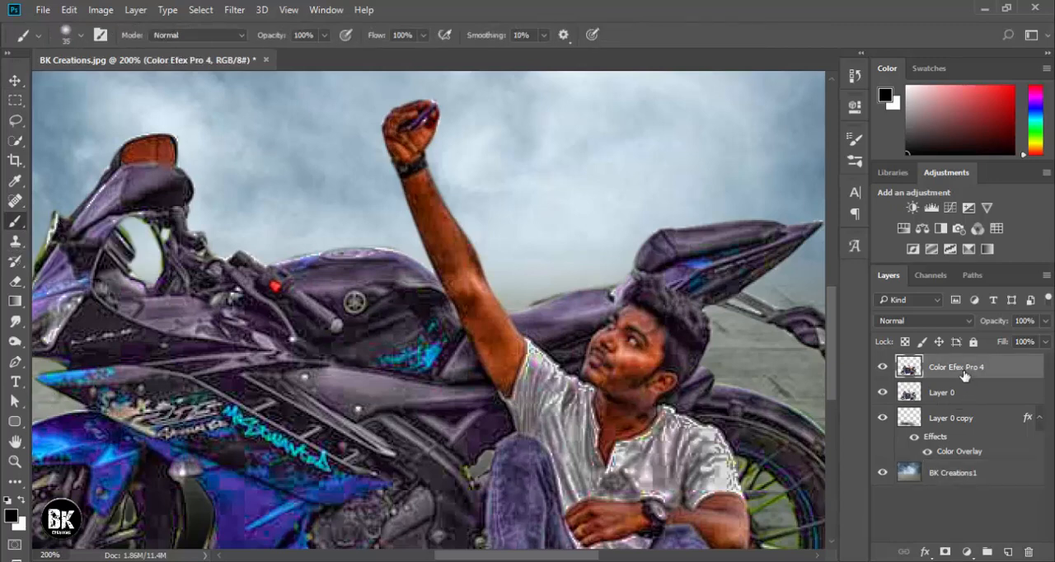
left_click(946, 551)
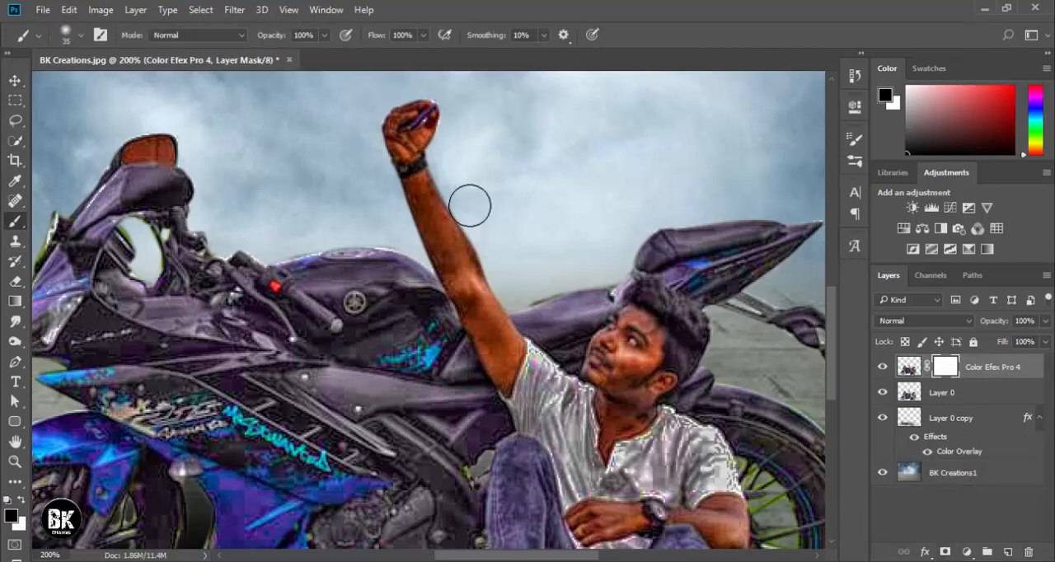
Paint black on the Color Efex Pro 4 mask over the man's raised hand and arm, using soft 35 and 25 px brushes.
scroll(469, 206, "up", 2)
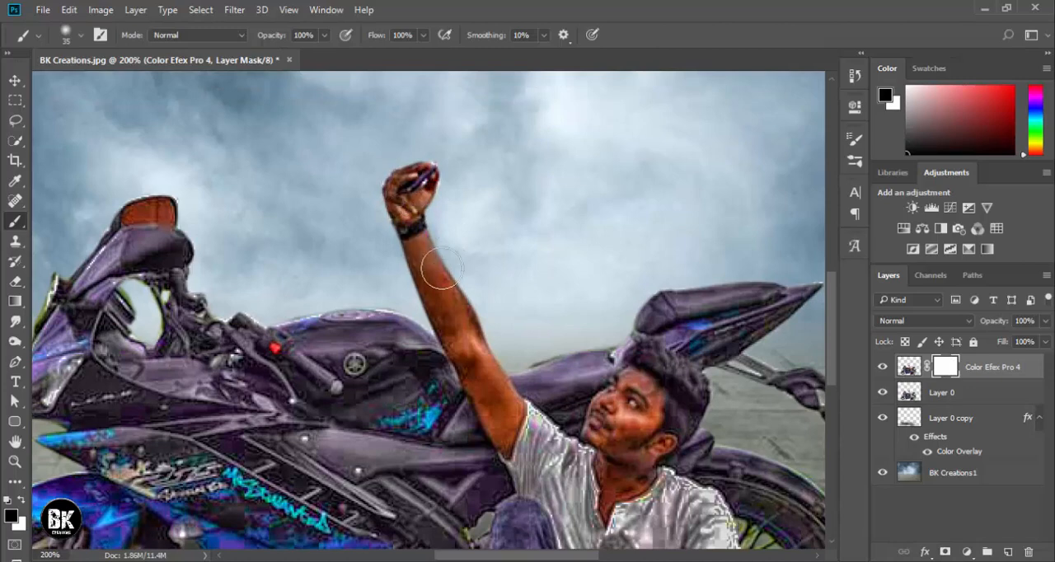
left_click_drag(397, 193, 442, 286)
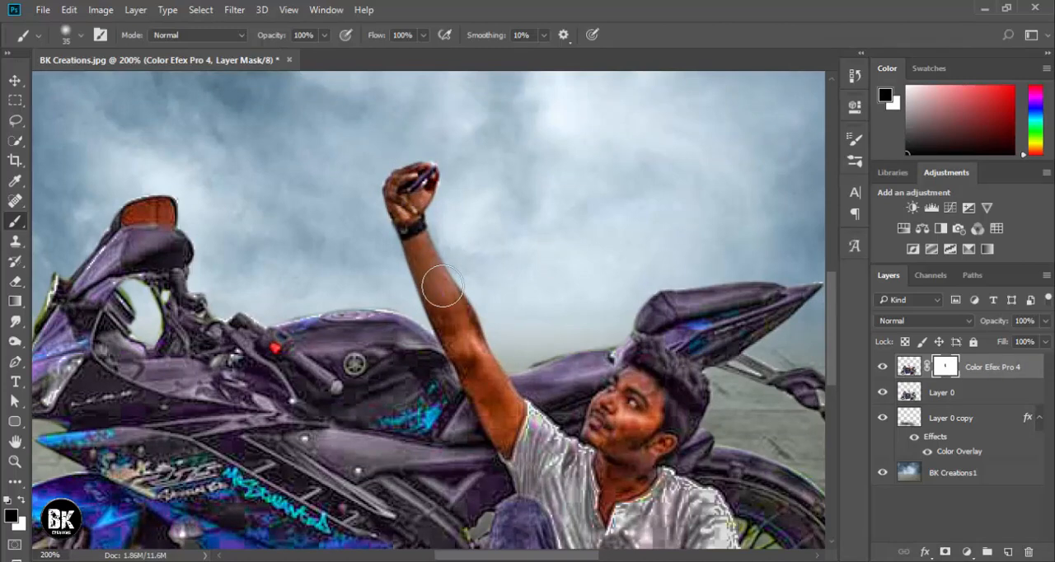
key("bracketleft")
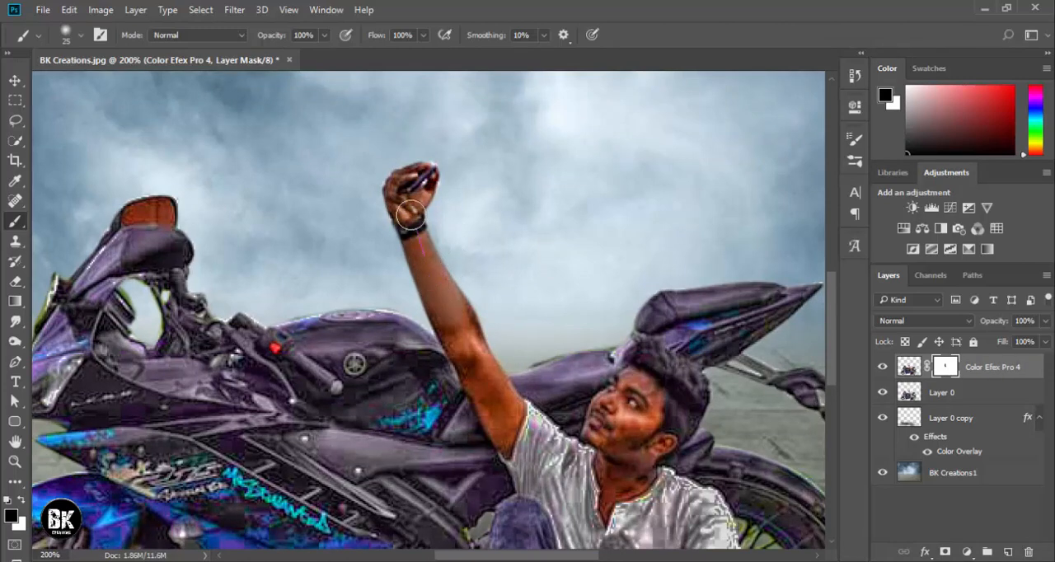
left_click_drag(438, 283, 493, 384)
Mask the filter effect off the man's upper arm edge, neck, face and lower forearm with small soft brushes of 9 to 20 px.
scroll(495, 380, "down", 3)
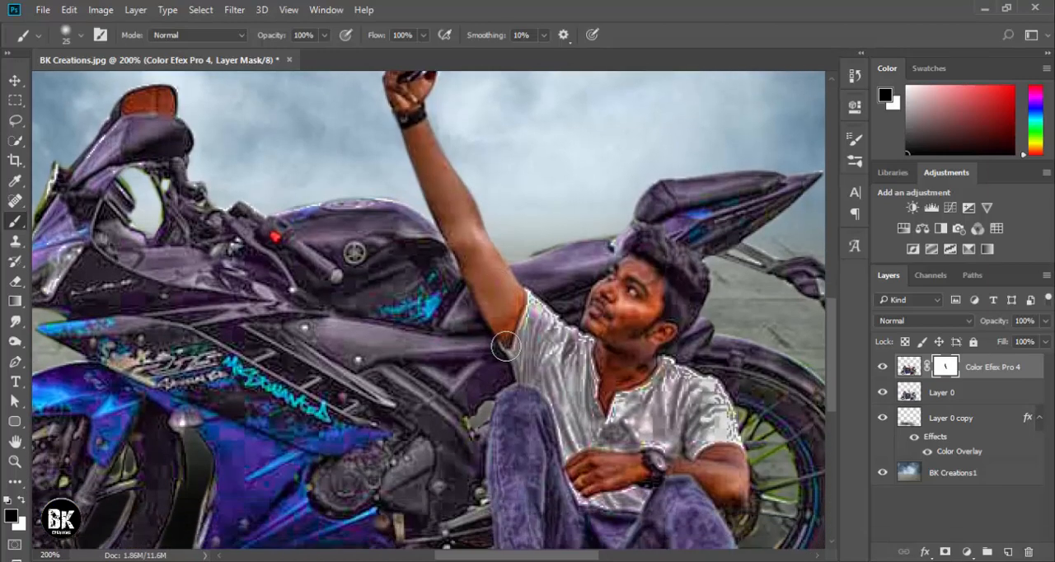
key("bracketleft")
key("bracketleft")
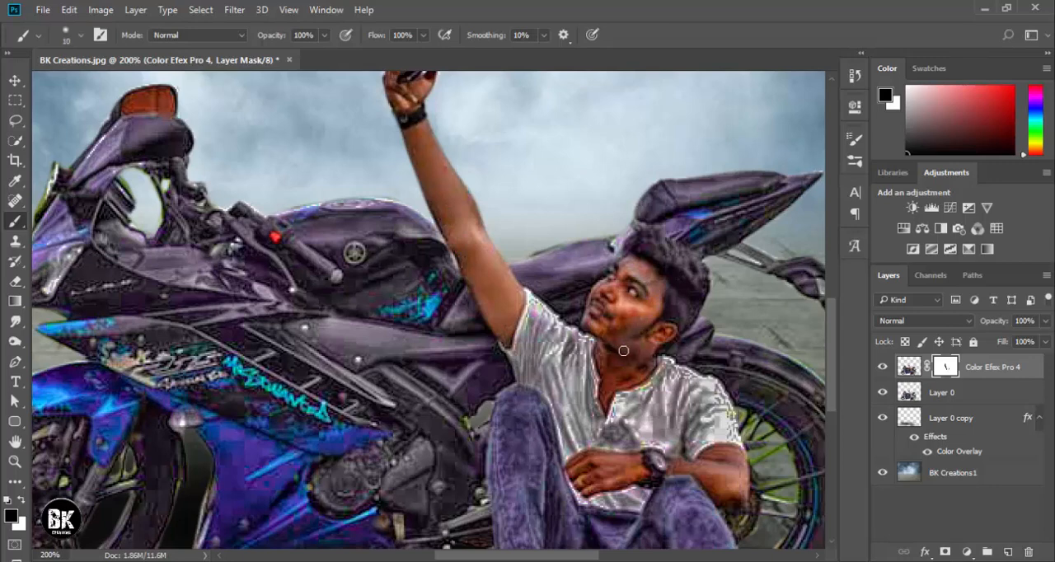
key("bracketright")
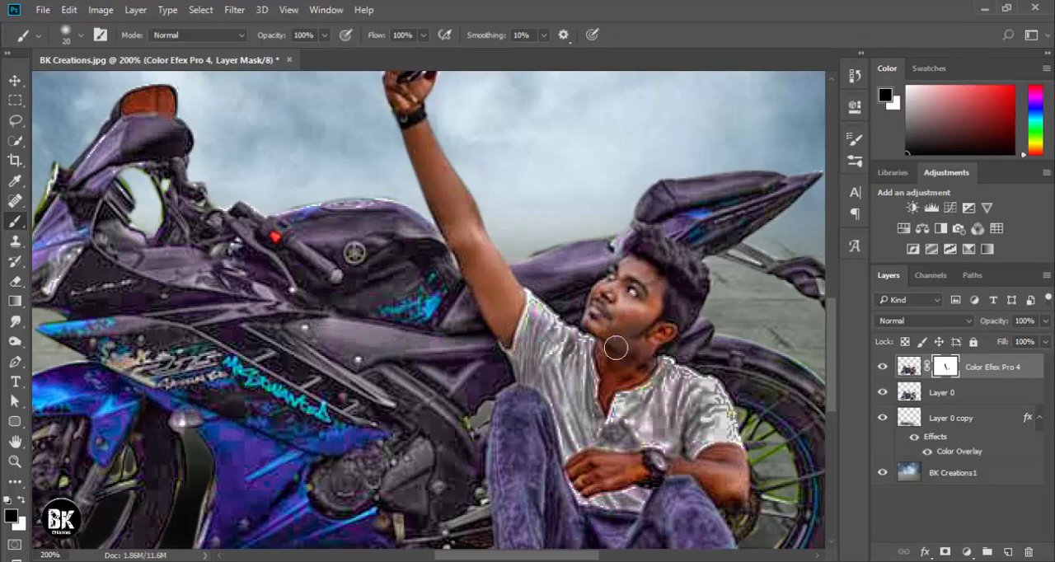
key("bracketleft")
key("bracketleft")
key("bracketleft")
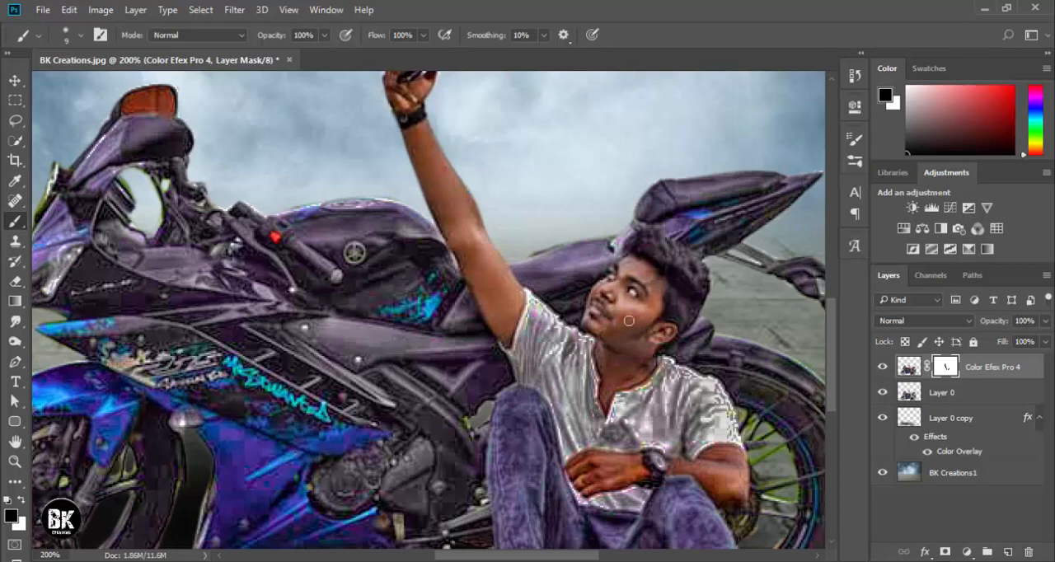
scroll(688, 406, "down", 2)
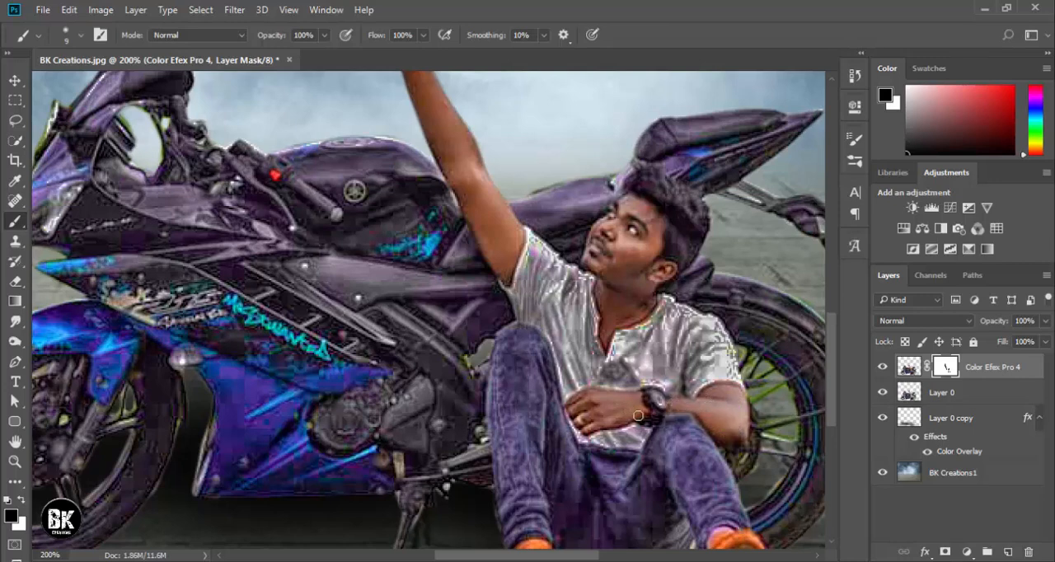
scroll(643, 412, "down", 5)
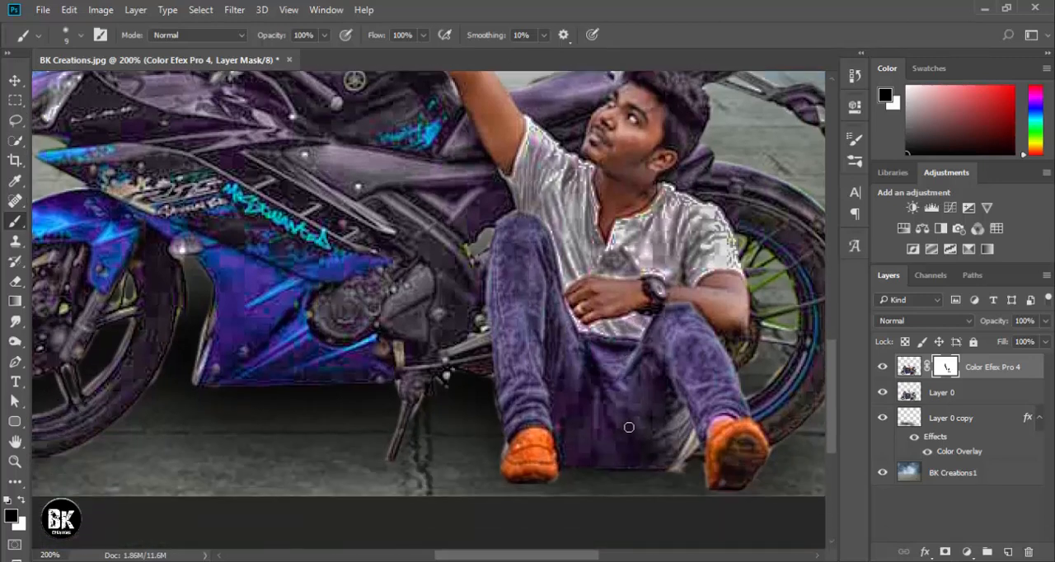
key("ctrl+0")
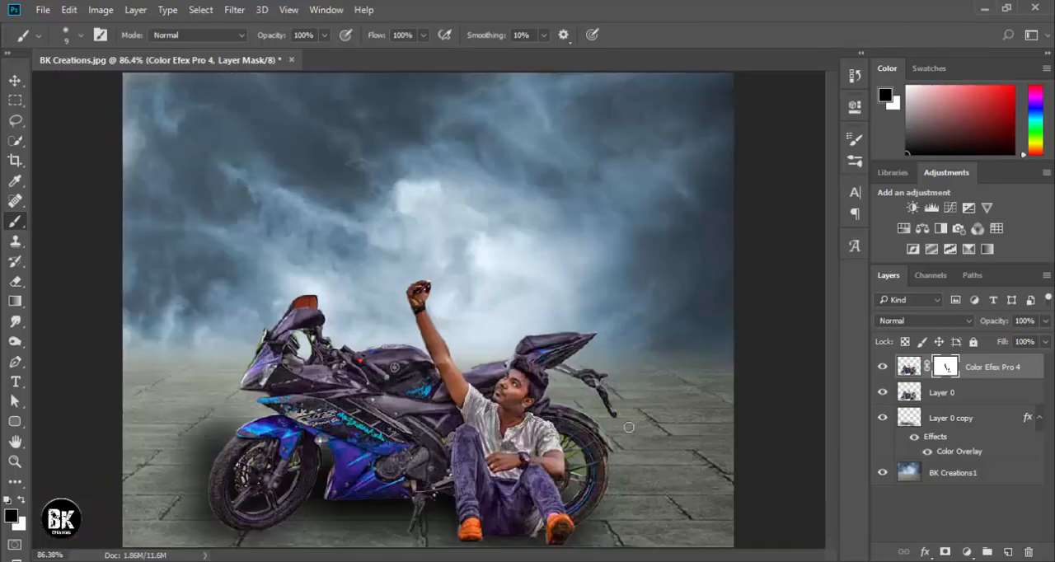
Add a Selective Color adjustment above Layer 0, lowering Black for the Reds and to about -37% for the Yellows.
left_click(956, 392)
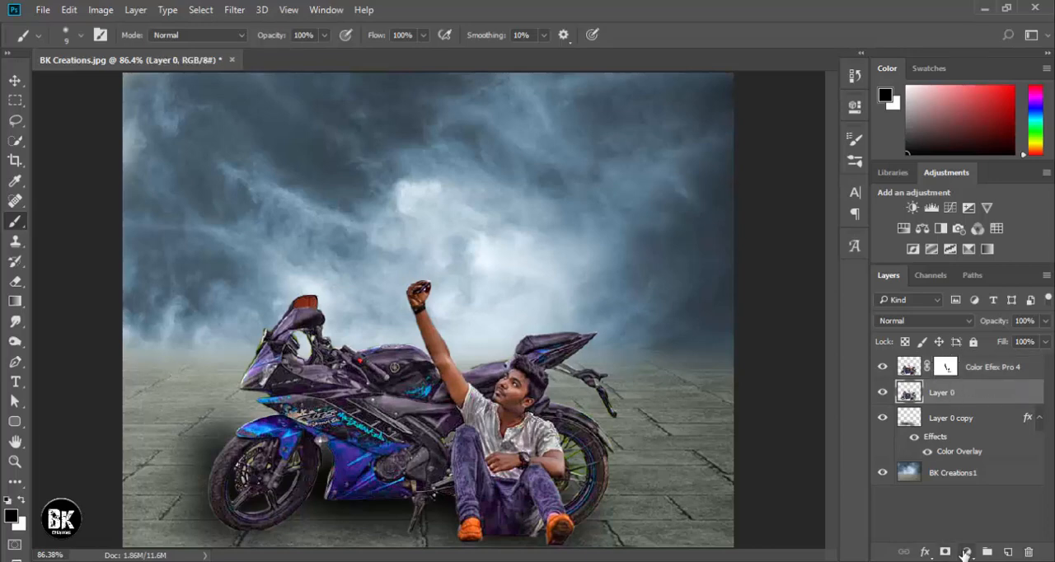
left_click(966, 551)
left_click(942, 539)
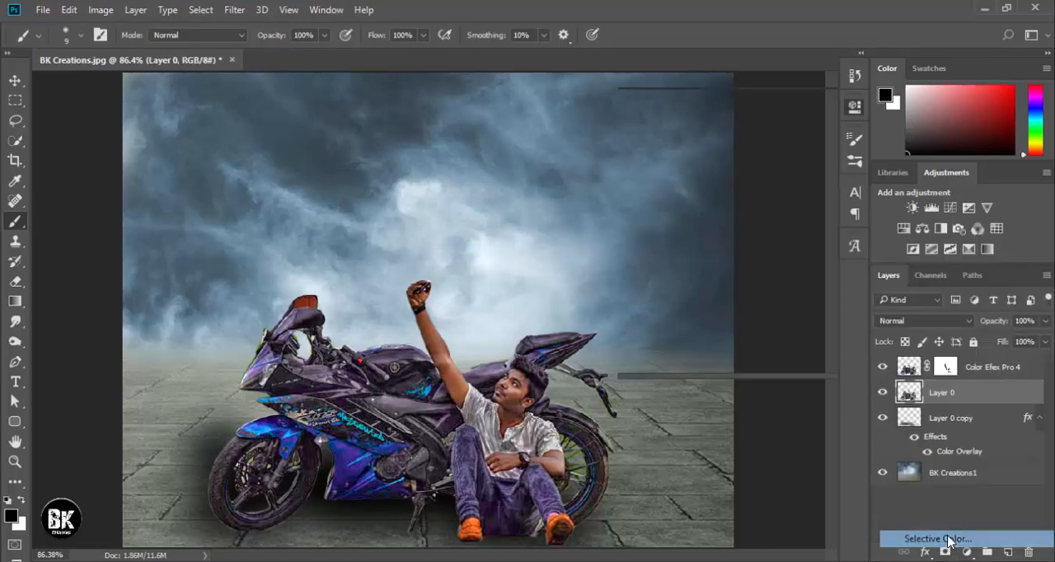
left_click_drag(722, 291, 683, 300)
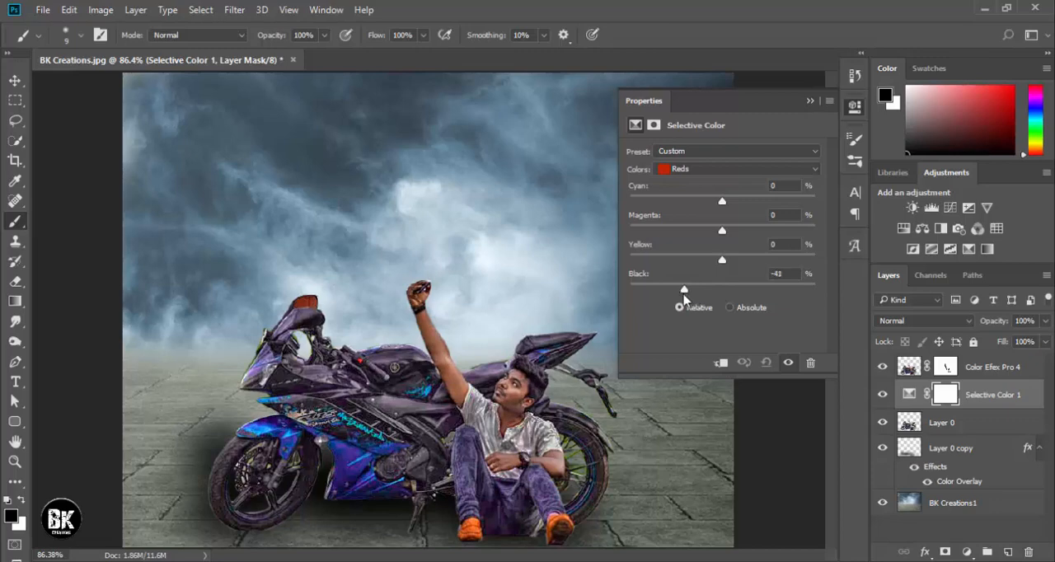
left_click(741, 169)
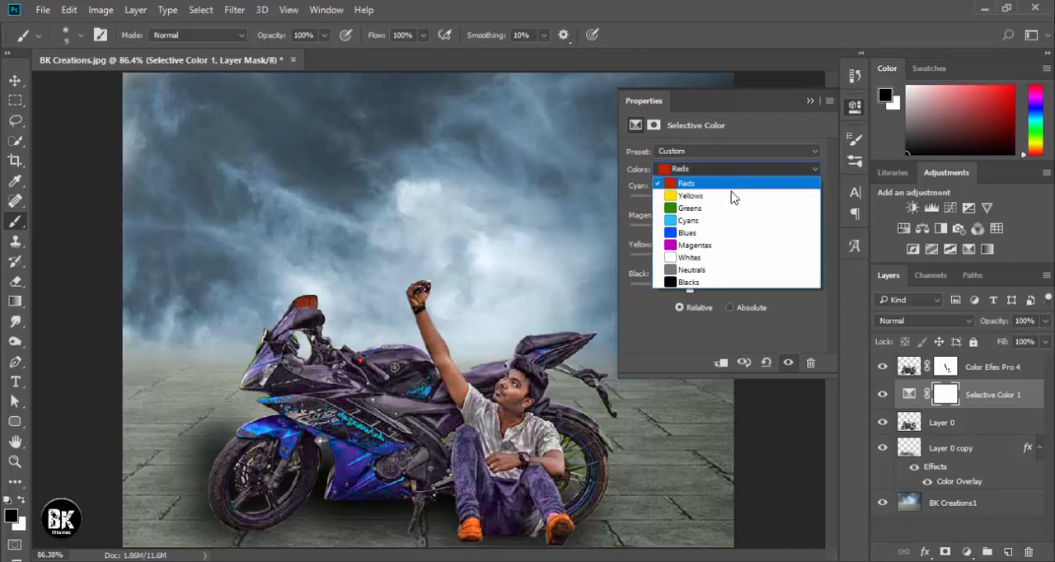
left_click(735, 185)
left_click_drag(714, 296, 693, 301)
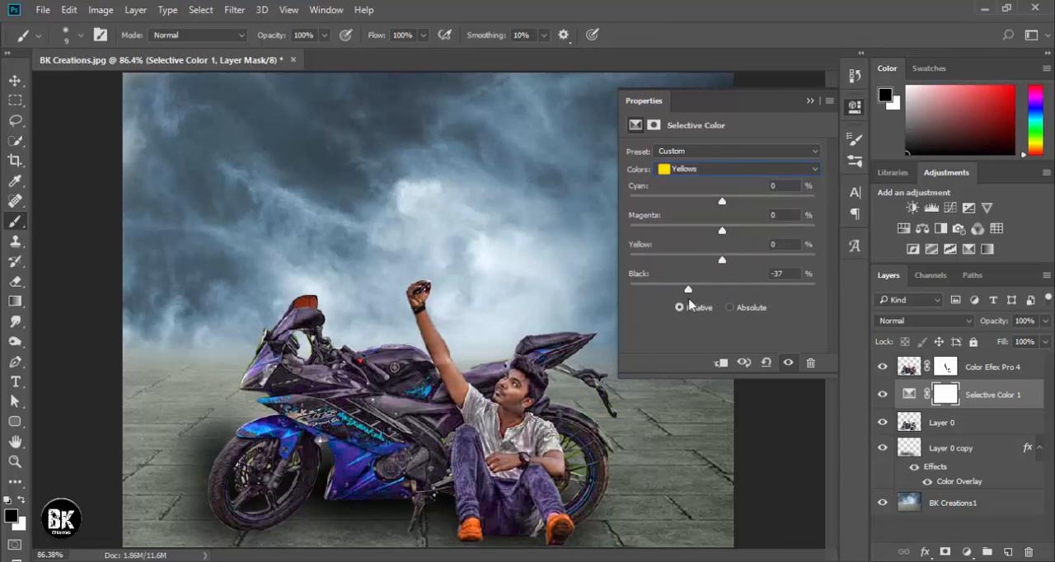
left_click(808, 100)
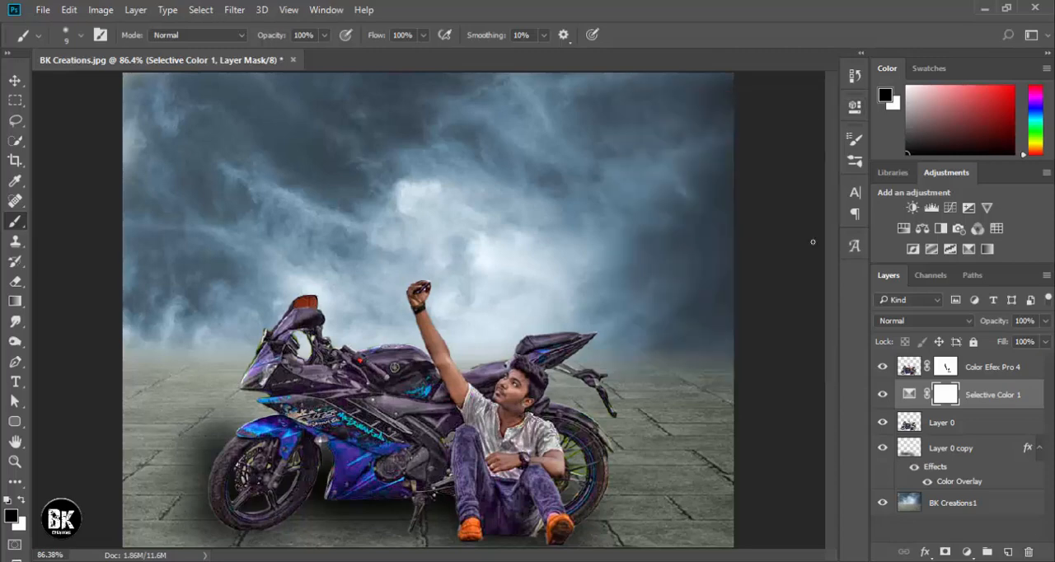
Merge the Color Efex Pro 4, Selective Color 1 and Layer 0 layers into one and toggle its visibility to check it.
left_click(966, 376, "shift")
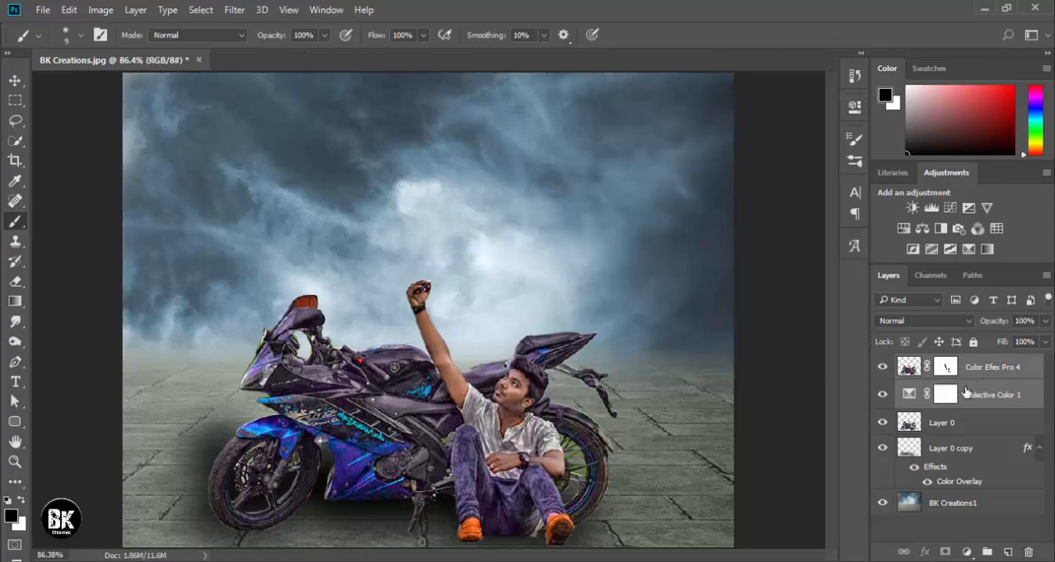
left_click(960, 426, "shift")
right_click(958, 431)
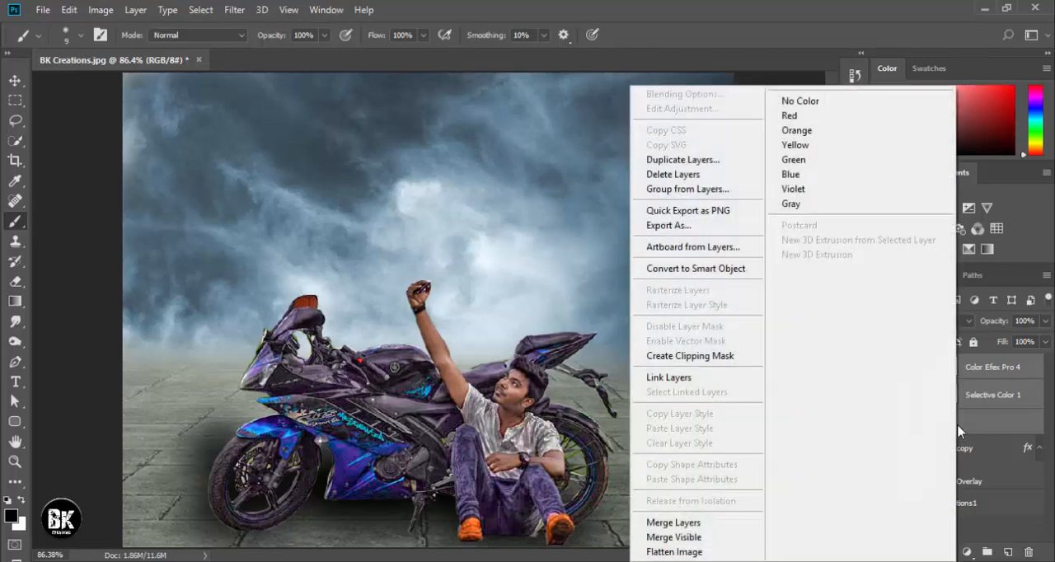
left_click(716, 522)
left_click(882, 367)
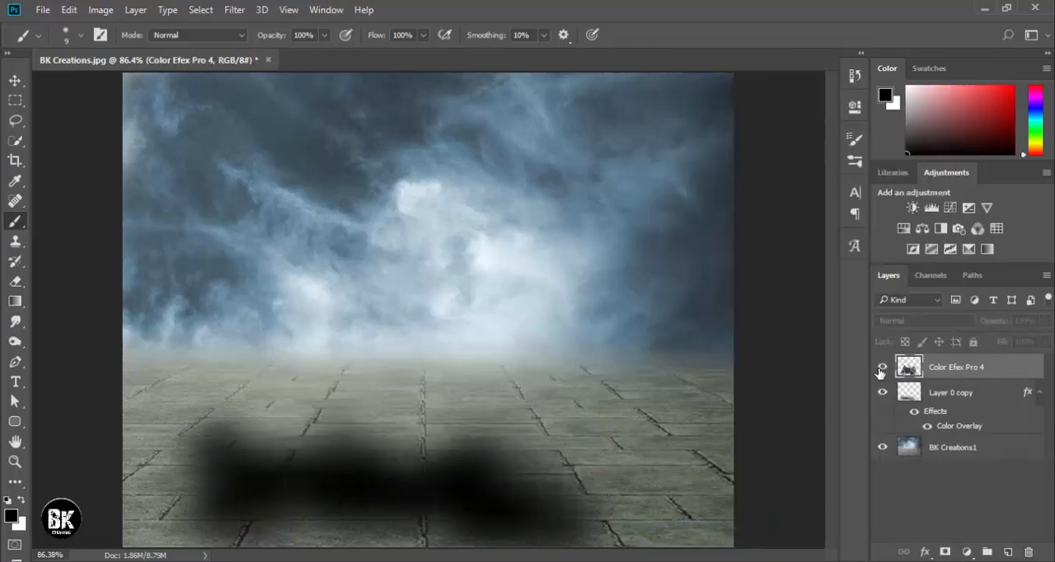
left_click(882, 367)
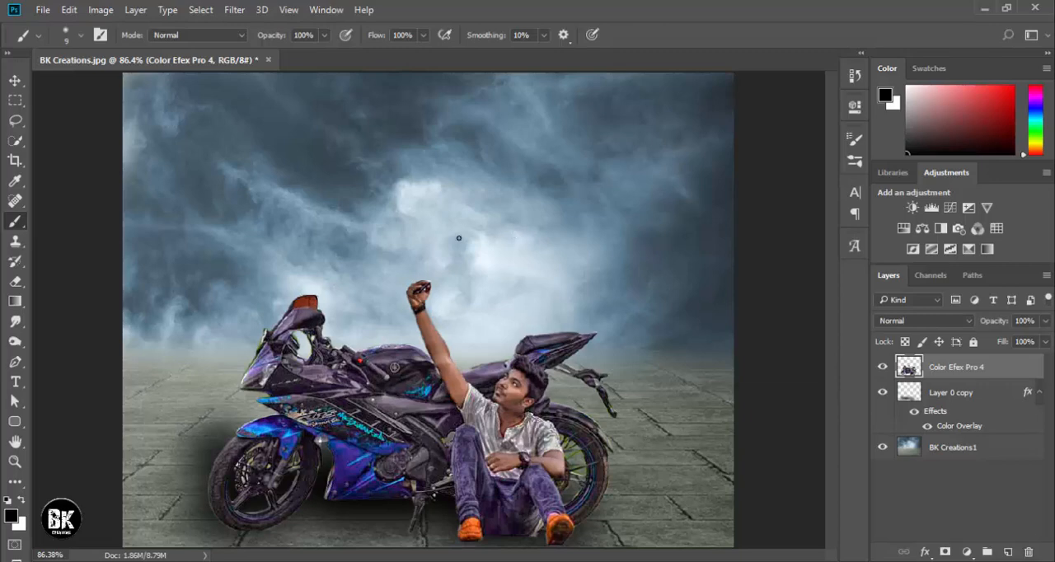
Select the BK Creations1 background layer with the Move tool and open it in the Camera Raw Filter.
left_click(15, 80)
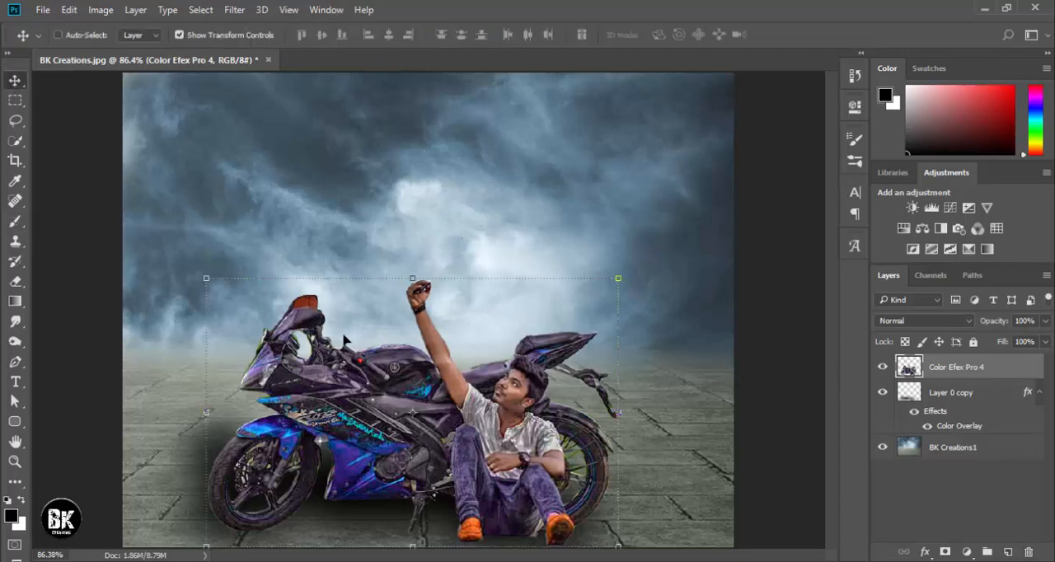
key("ctrl+plus")
key("ctrl+plus")
key("ctrl+minus")
key("ctrl+minus")
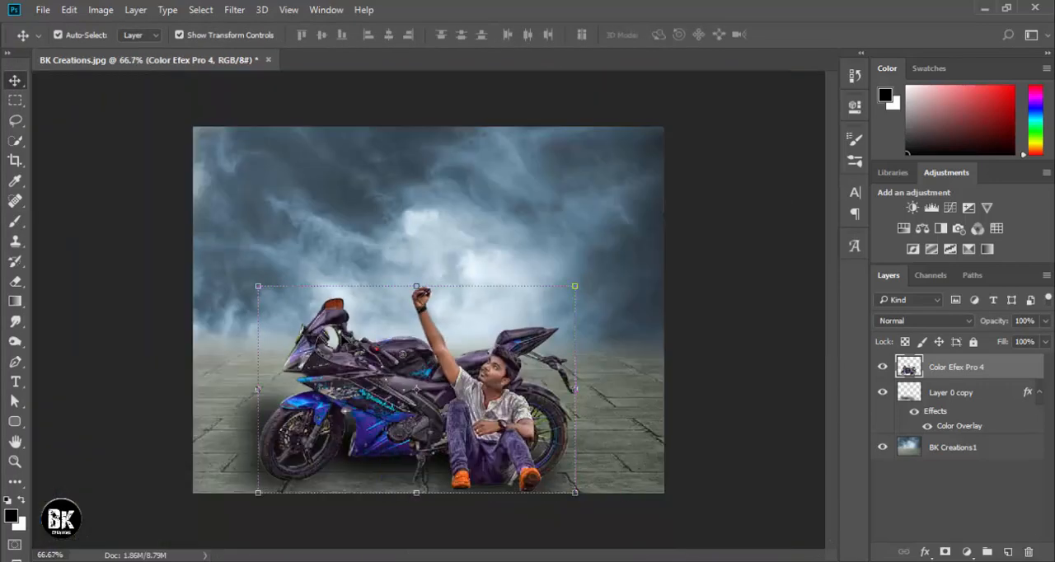
left_click(746, 371)
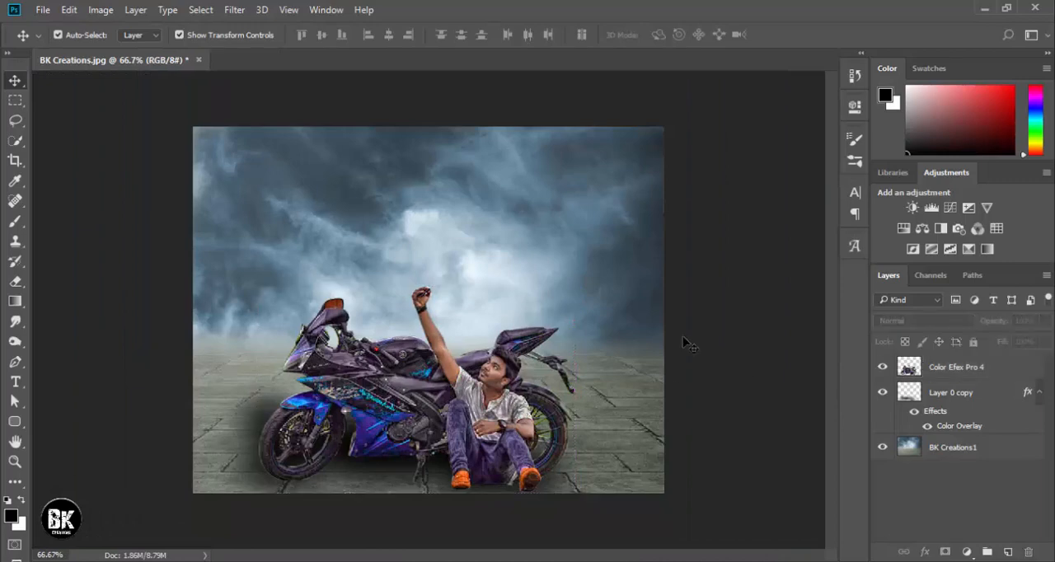
left_click(558, 238)
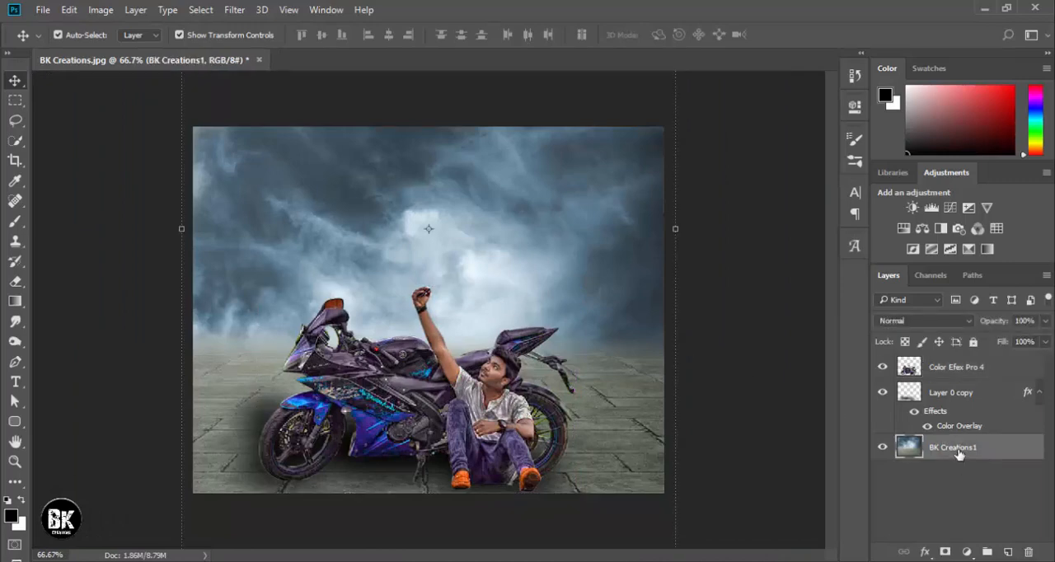
left_click(235, 13)
left_click(264, 99)
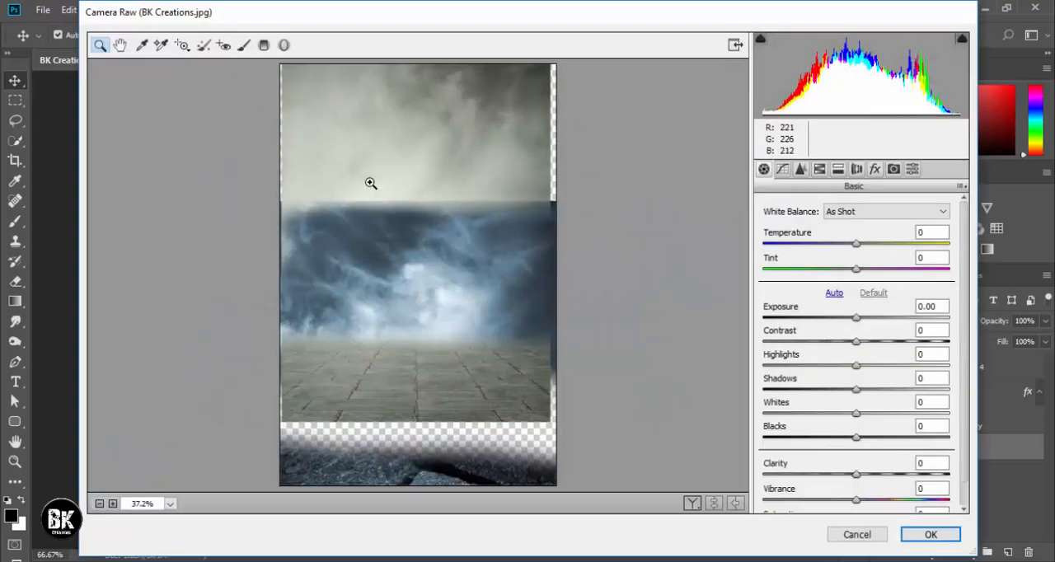
Cancel the Camera Raw Filter and crop the document to the canvas bounds, deleting the pixels outside the frame.
left_click(878, 537)
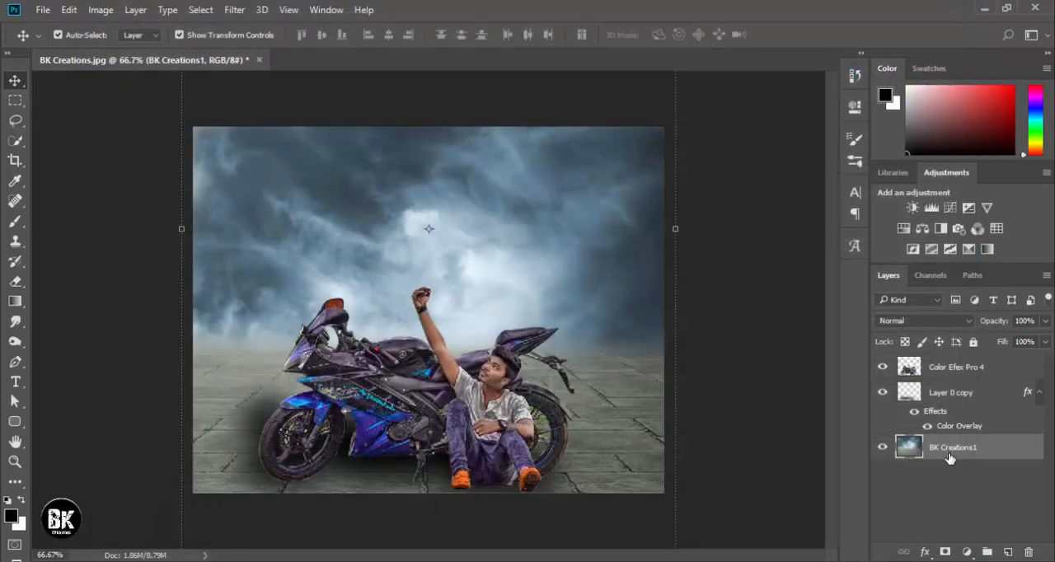
left_click(15, 160)
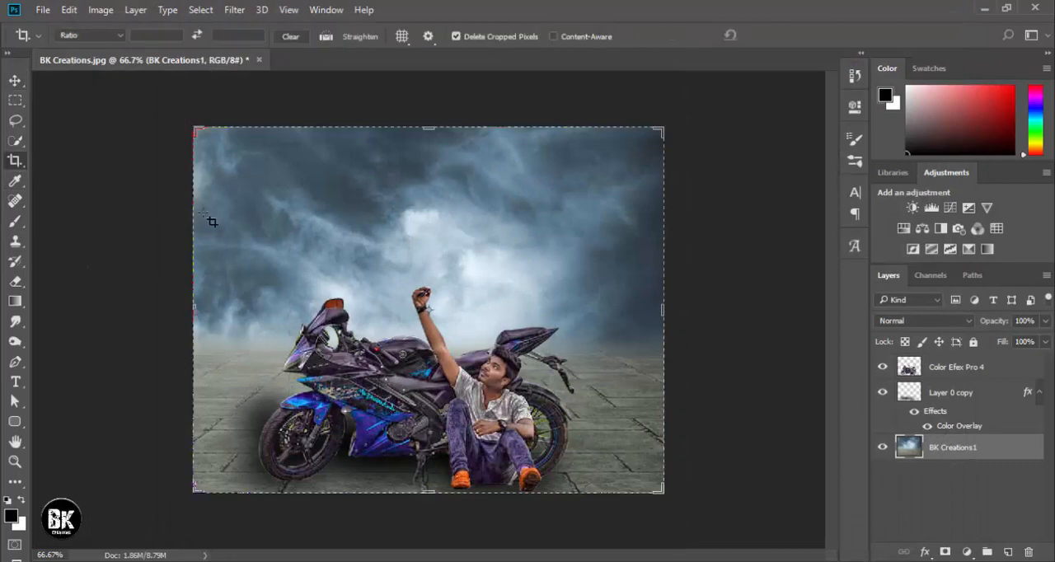
left_click(221, 215)
left_click(782, 34)
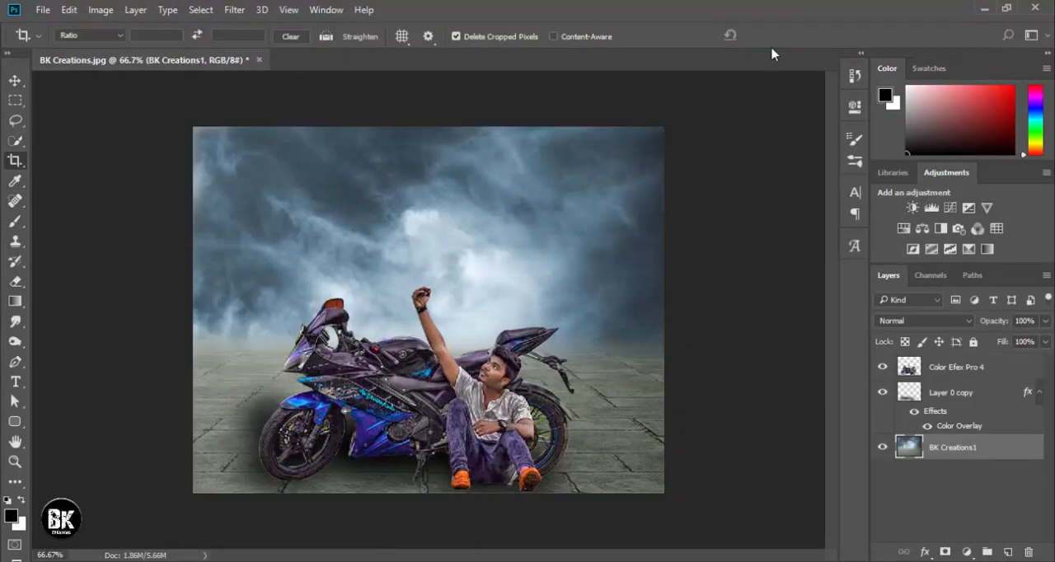
Open BK Creations1 in the Camera Raw Filter and set Temperature to -6, Tint to +14 and Exposure to about +0.25.
left_click(245, 15)
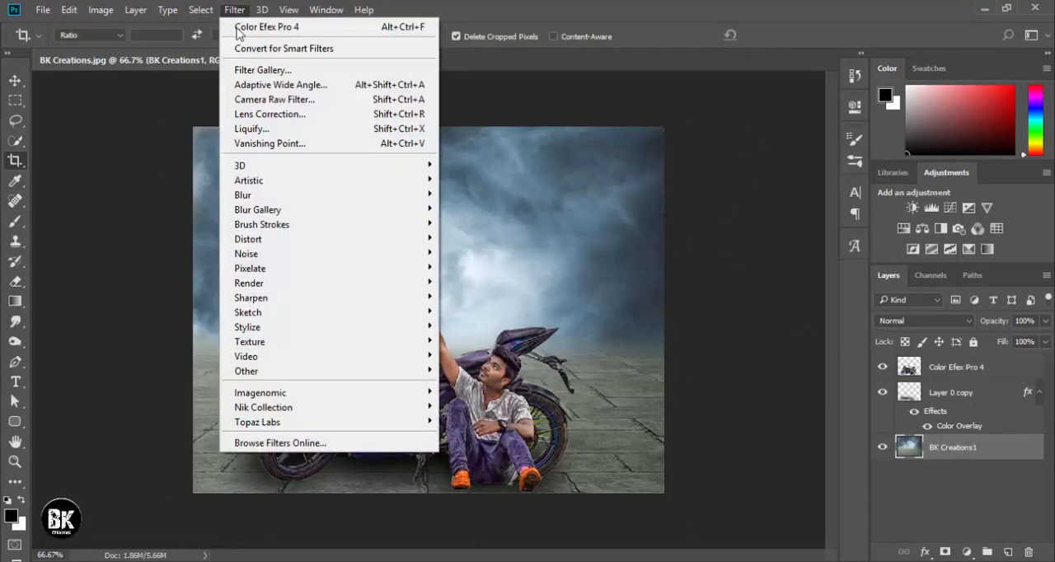
left_click(269, 106)
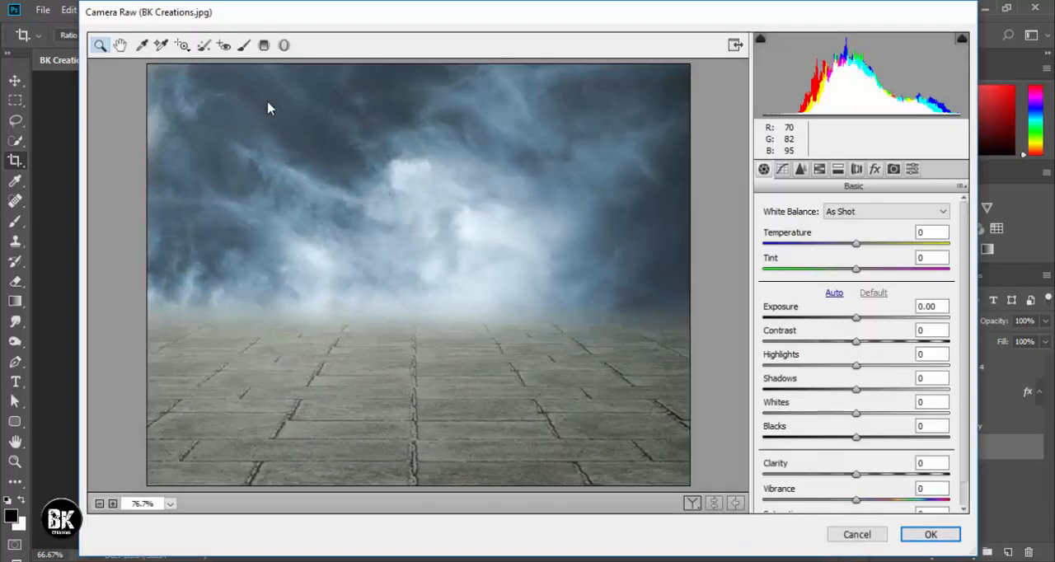
left_click_drag(857, 245, 869, 285)
left_click(862, 321)
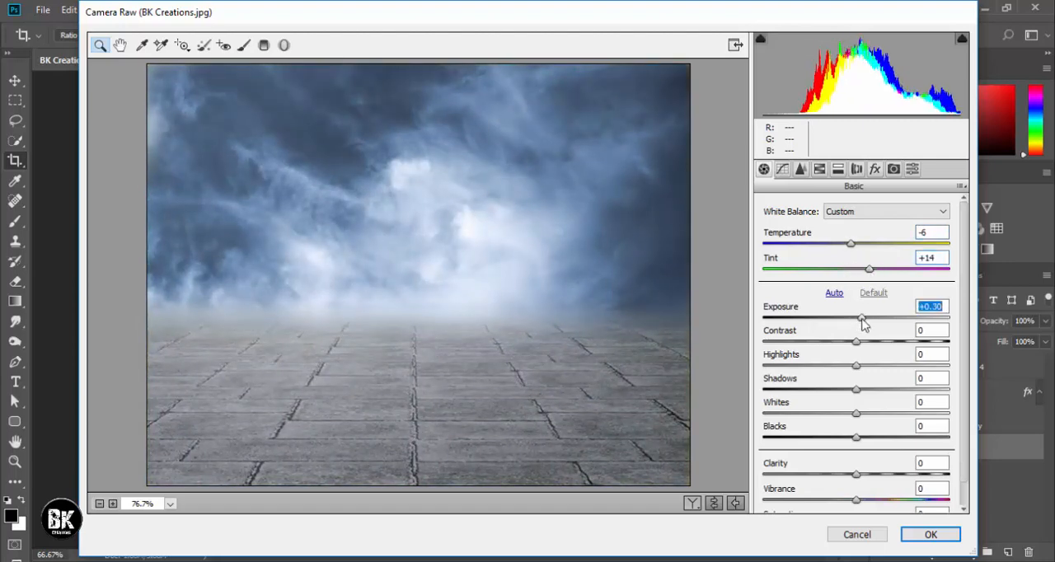
Set Contrast to +25, Highlights to -58, Shadows to +21, Whites to -60, Blacks to -29, Clarity to +17 and Vibrance to +23.
left_click_drag(857, 342, 801, 371)
left_click_drag(855, 389, 803, 418)
left_click(855, 438)
left_click_drag(855, 439, 828, 438)
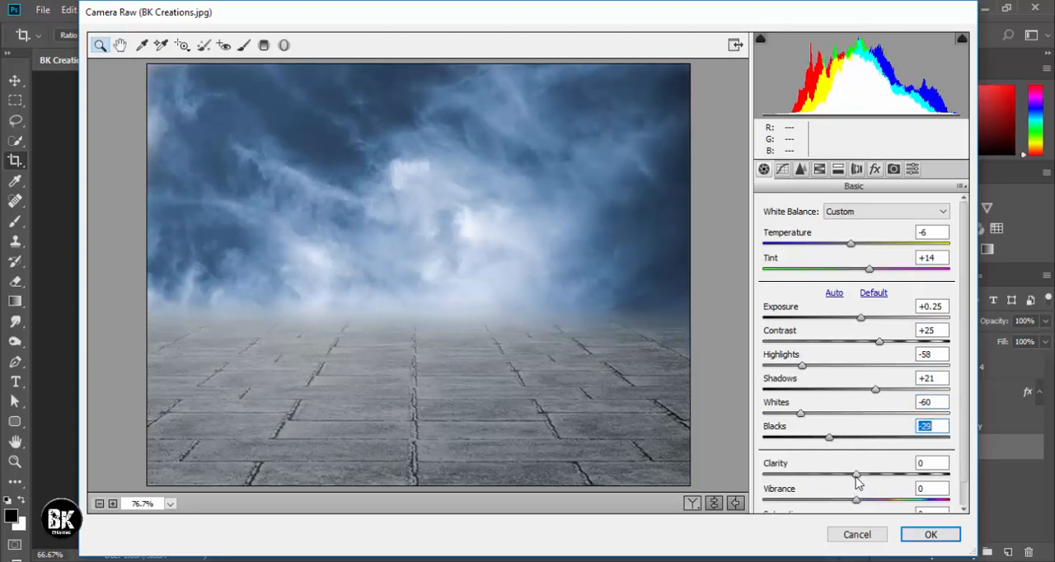
left_click_drag(857, 476, 877, 499)
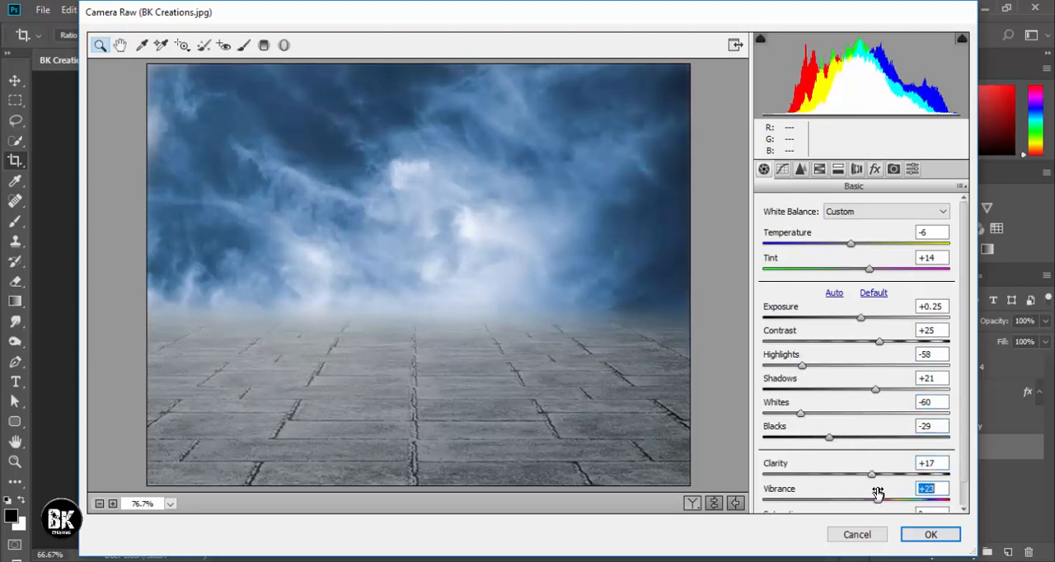
Shift the background's HSL Hue to +6 for the Aquas and +3 for the Blues.
left_click(800, 170)
left_click(819, 170)
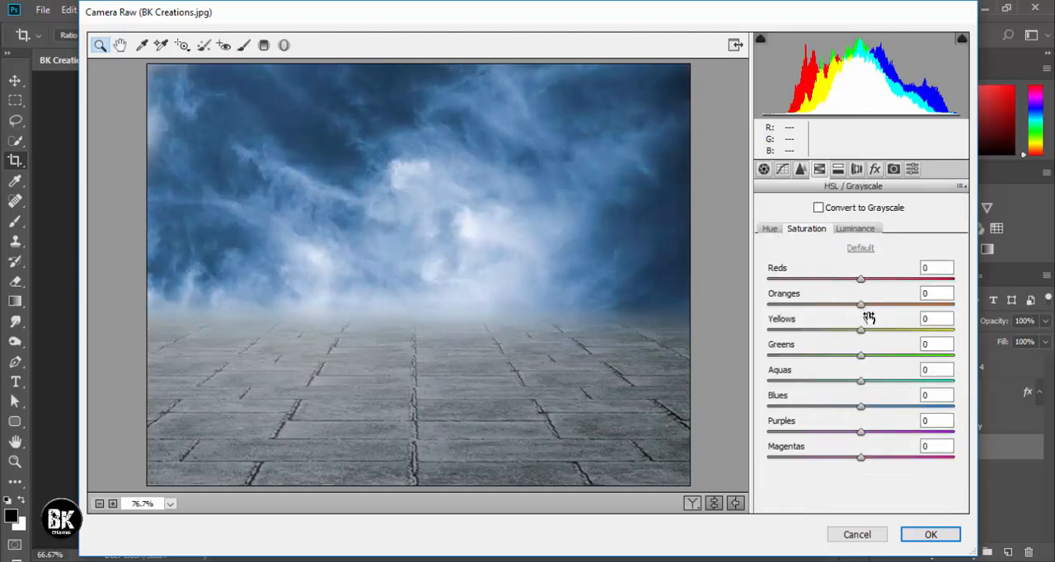
left_click(775, 235)
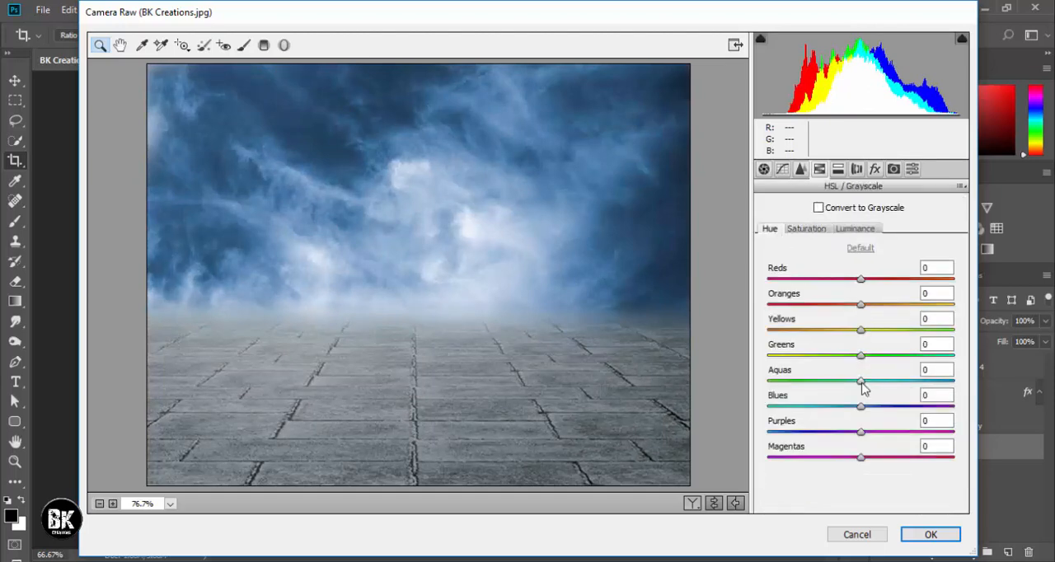
left_click_drag(860, 381, 864, 417)
left_click_drag(891, 381, 866, 382)
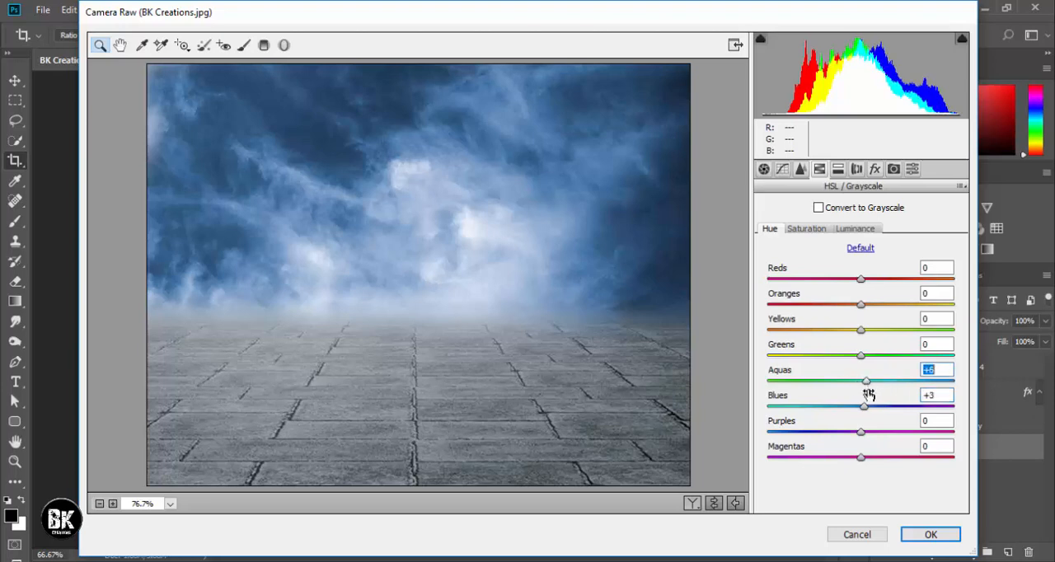
Set the HSL Saturation to +36 for Oranges, +31 for Yellows, +40 for Aquas and -23 for Blues.
left_click(806, 229)
left_click_drag(861, 305, 889, 340)
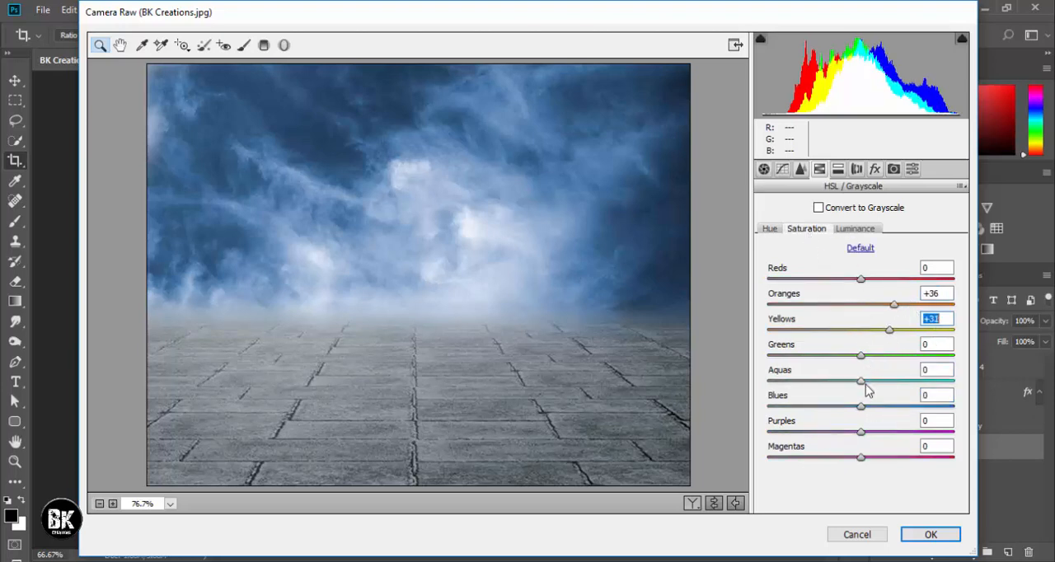
left_click(898, 381)
mouse_move(861, 406)
left_mouse_down()
mouse_move(918, 405)
mouse_move(842, 414)
left_mouse_up()
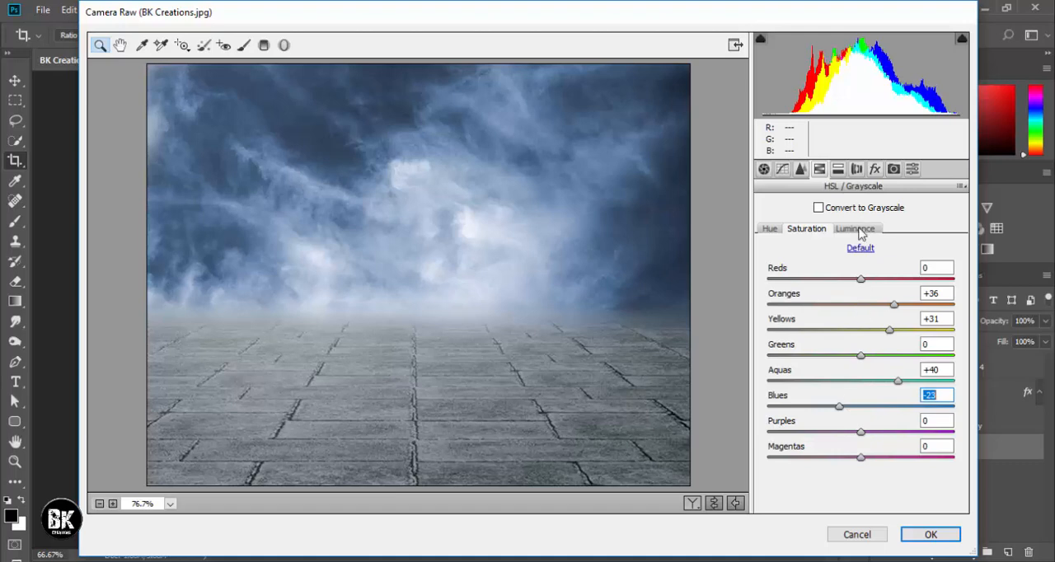
Add a Highlight Priority post-crop vignette with an Amount of about -45 and apply the Camera Raw Filter.
left_click(841, 169)
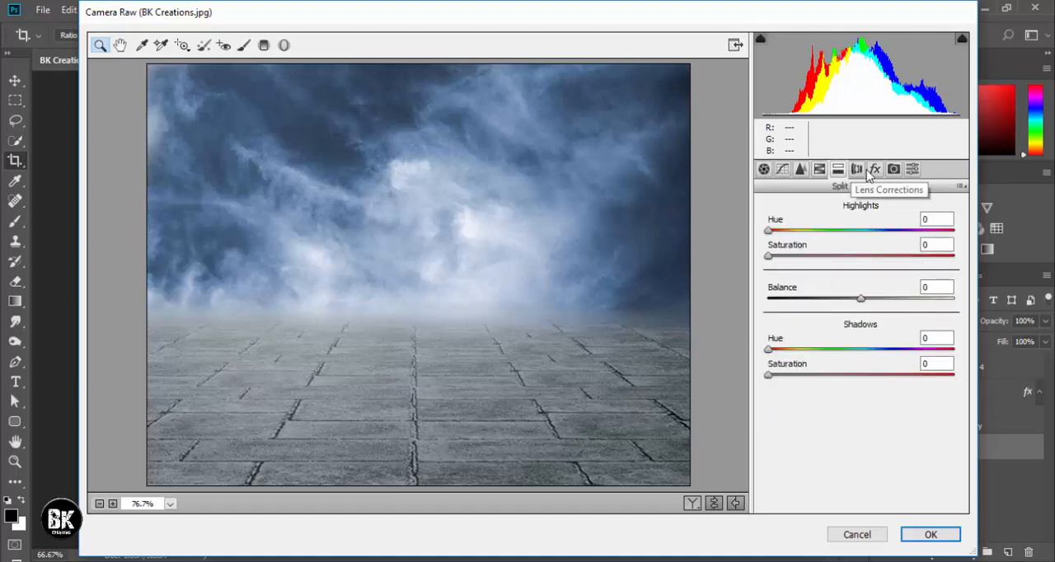
left_click(874, 169)
left_click_drag(862, 370, 825, 370)
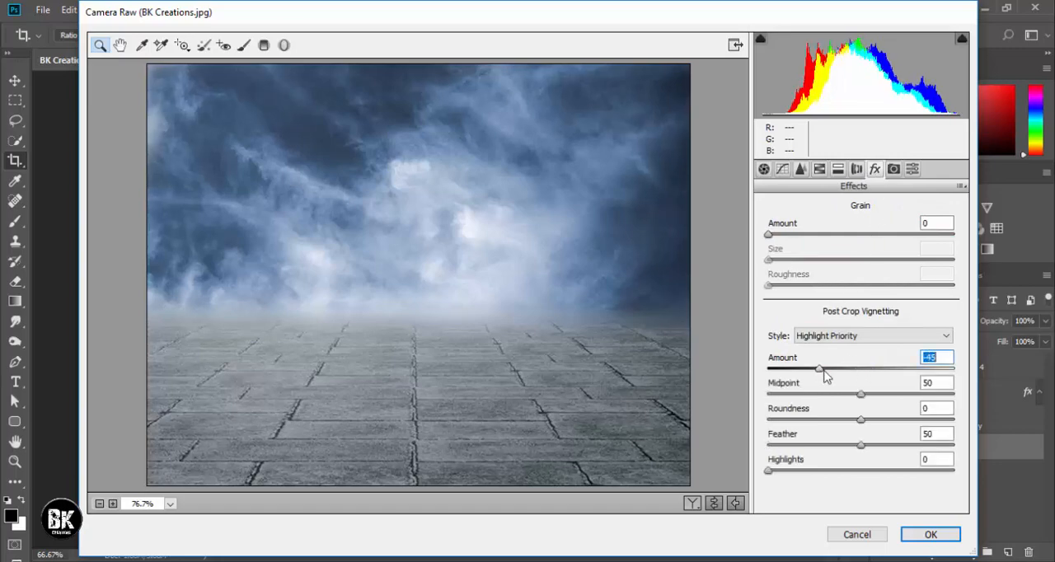
left_click(930, 534)
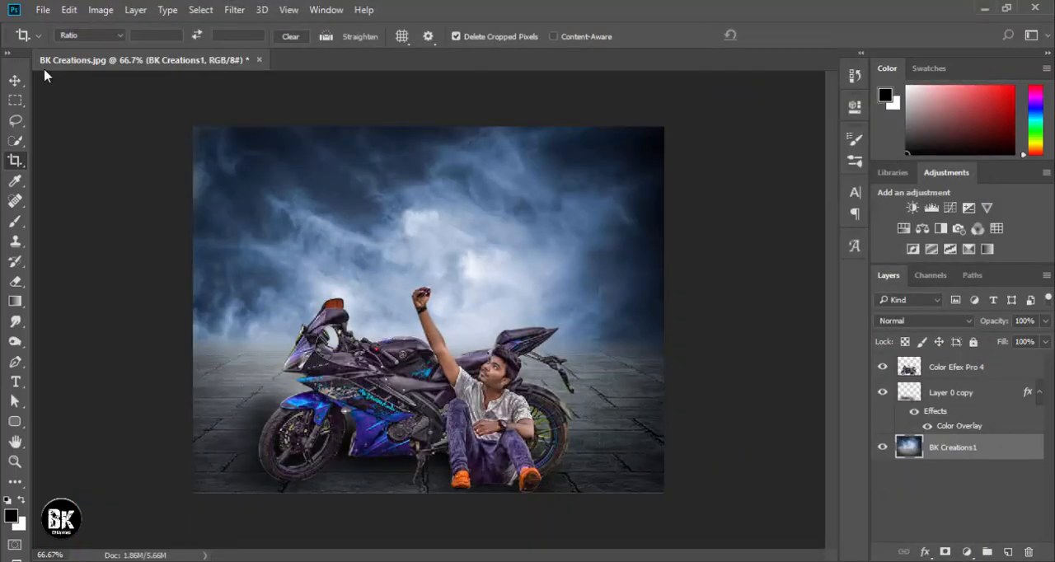
Move the Layer 0 copy shadow slightly down and to the left beneath the motorcycle with the Move tool.
left_click(15, 80)
key("ctrl+plus")
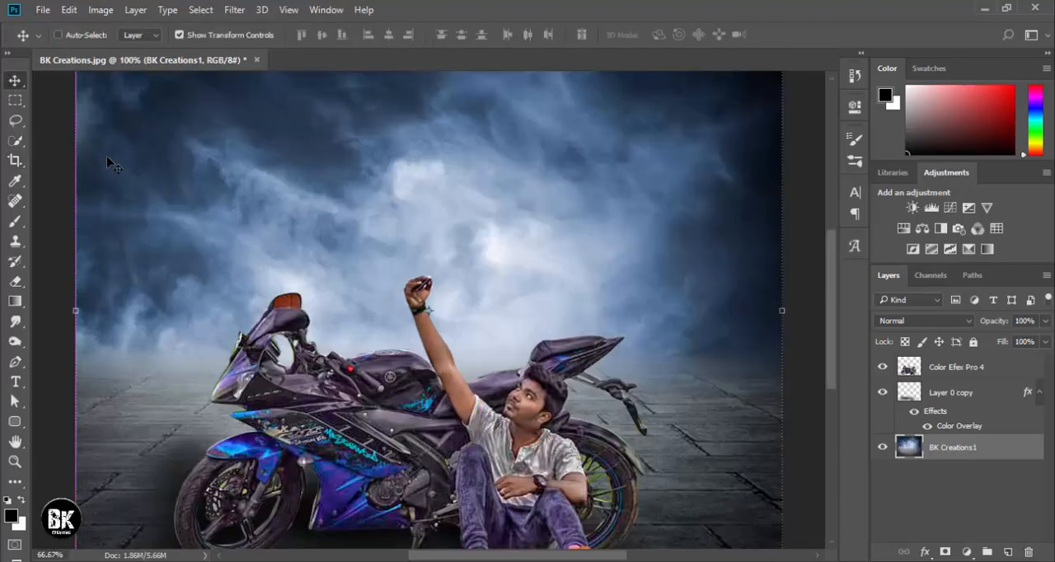
key("ctrl+minus")
key("ctrl+minus")
key("ctrl+0")
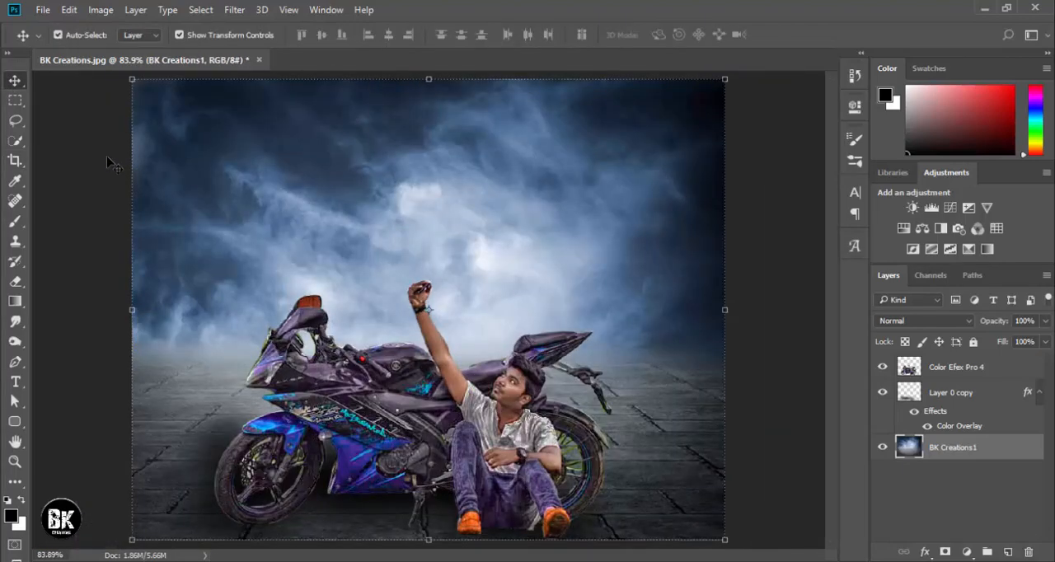
left_click(344, 428)
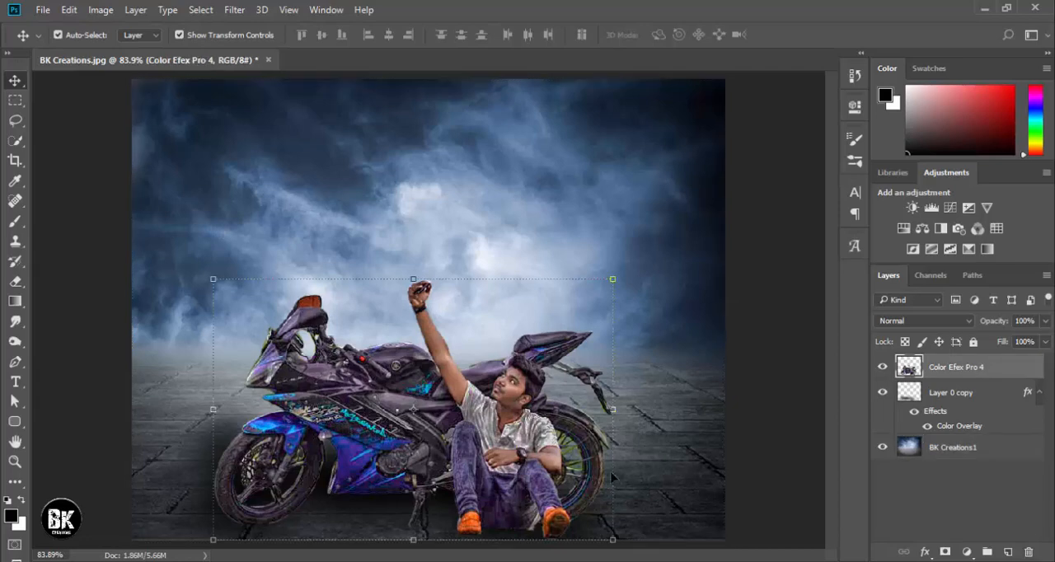
left_click(939, 397)
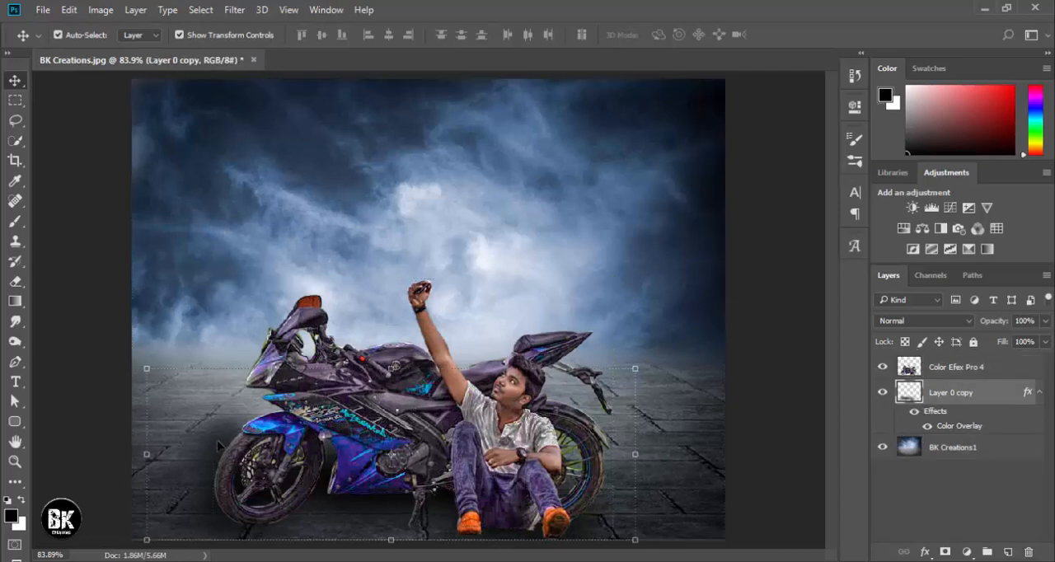
left_click_drag(219, 445, 204, 462)
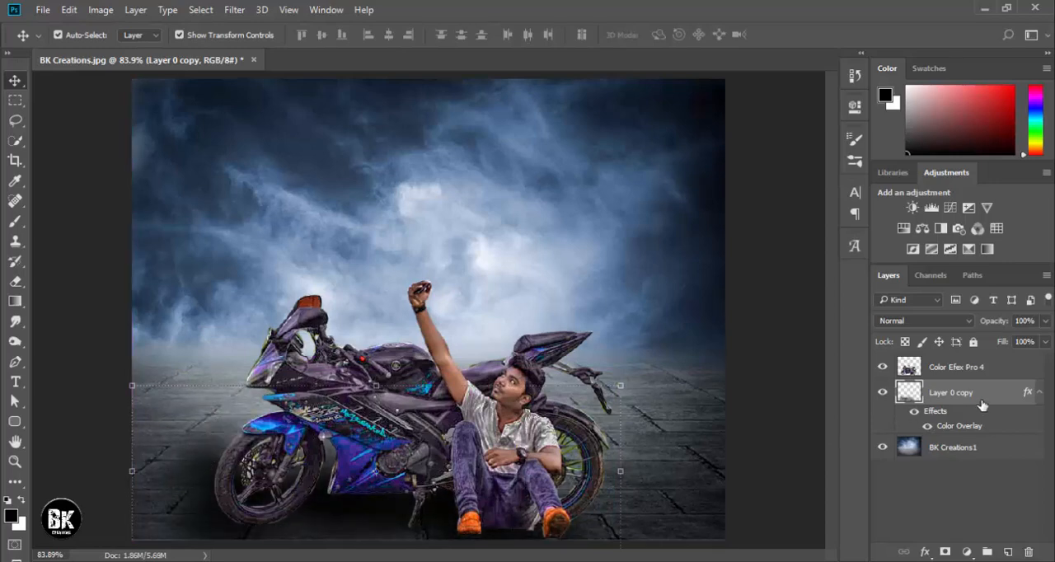
Lower the opacity of the Layer 0 copy shadow to 77% and deselect the layer.
left_click_drag(993, 321, 979, 324)
left_click(85, 170)
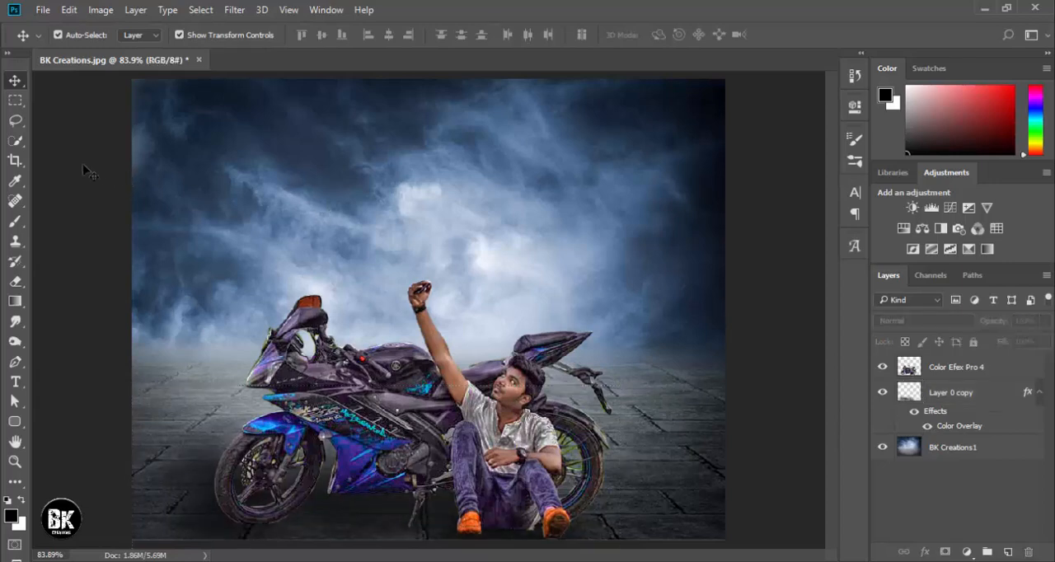
mouse_move(362, 503)
left_mouse_down()
mouse_move(384, 524)
mouse_move(368, 513)
left_mouse_up()
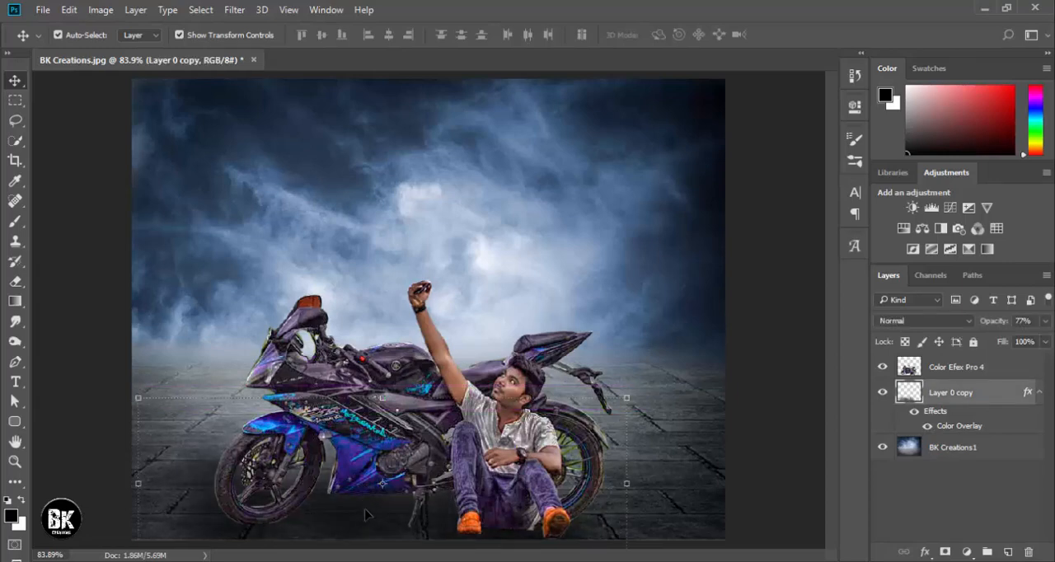
left_click(225, 213, "ctrl")
left_click(88, 221)
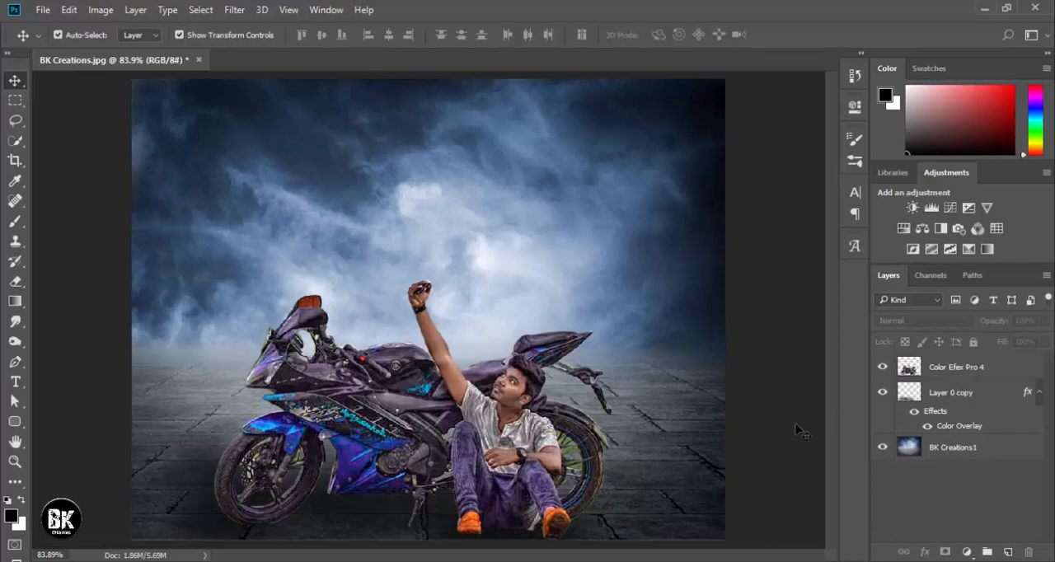
Outline the leftover patch beside the man's shoe on Color Efex Pro 4 with a Pen path and make it a selection feathered 0.5 pixels.
key("ctrl+plus")
key("ctrl+plus")
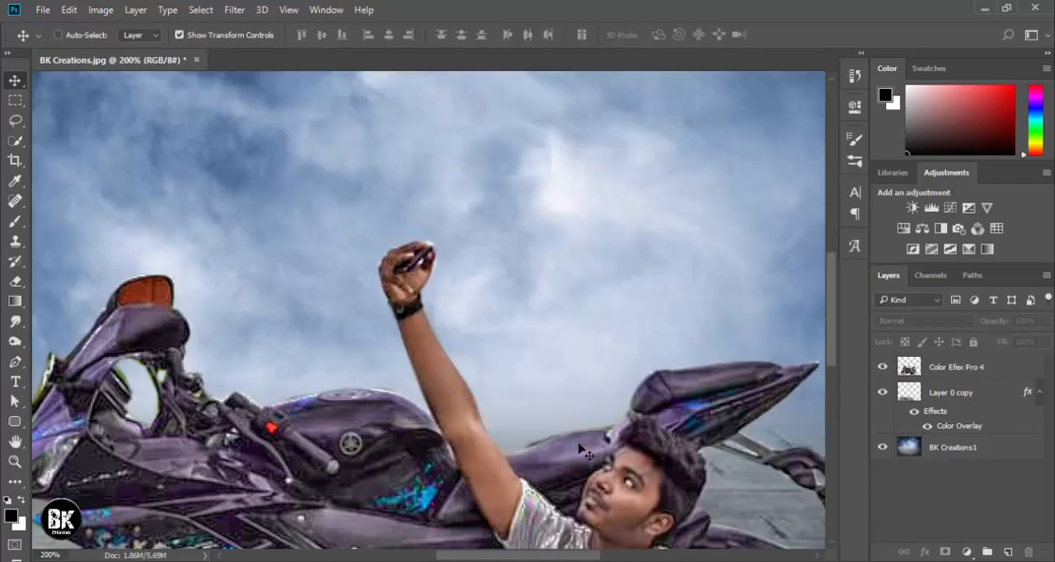
left_click_drag(580, 443, 223, 182)
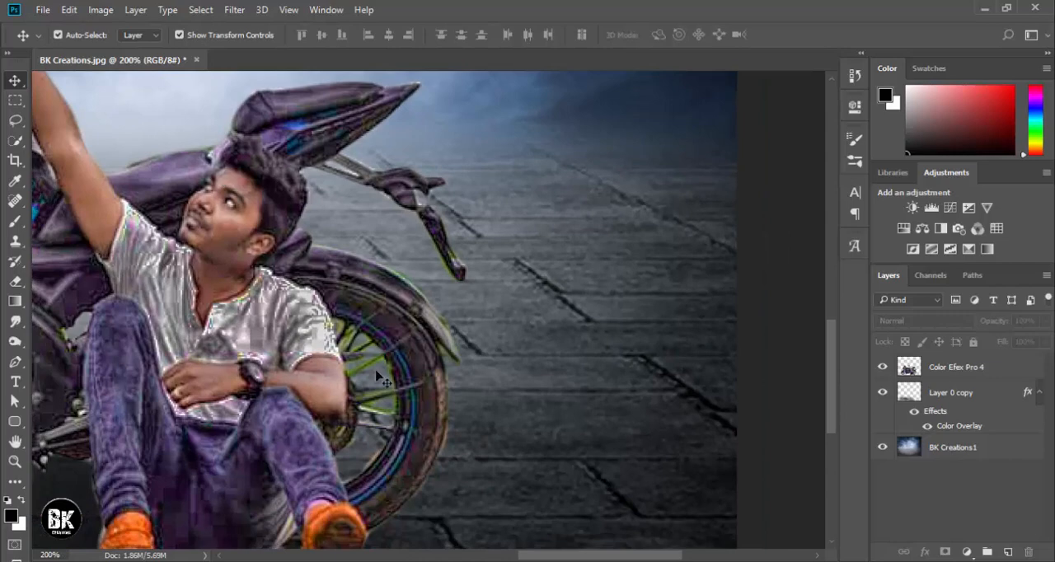
key("ctrl+plus")
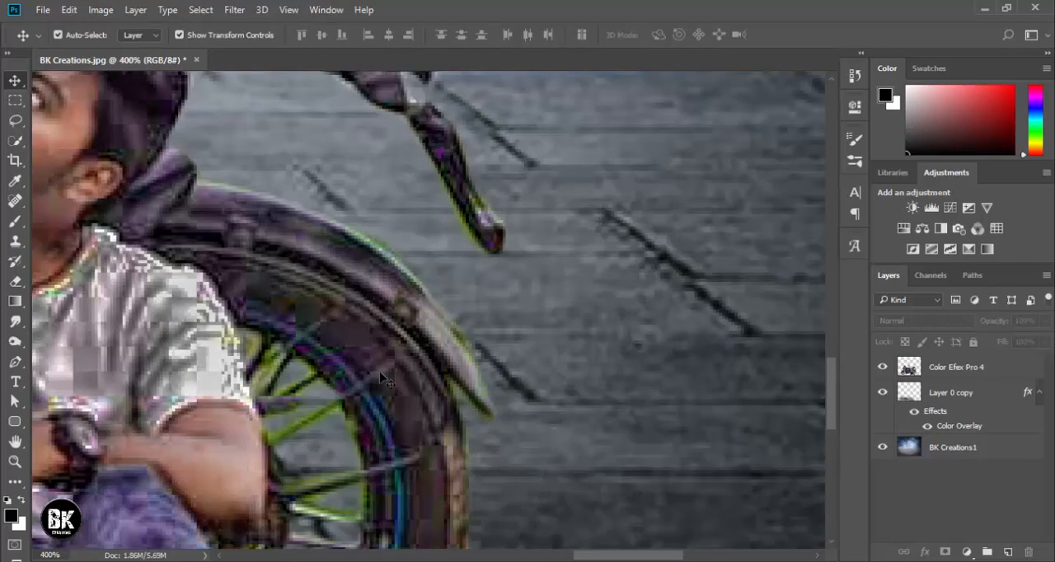
scroll(387, 377, "down", 2)
left_click(16, 123)
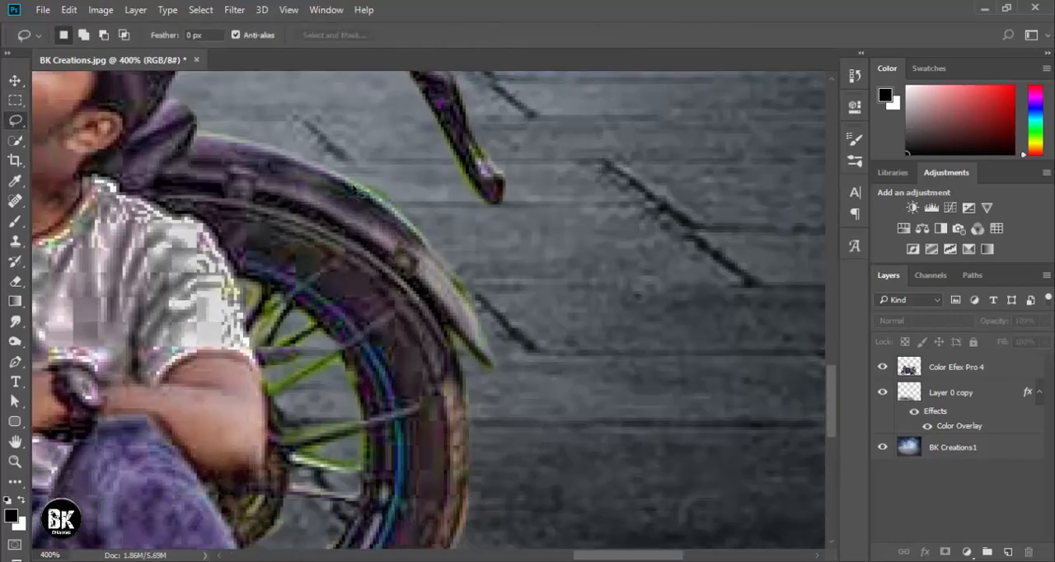
scroll(561, 187, "up", 2)
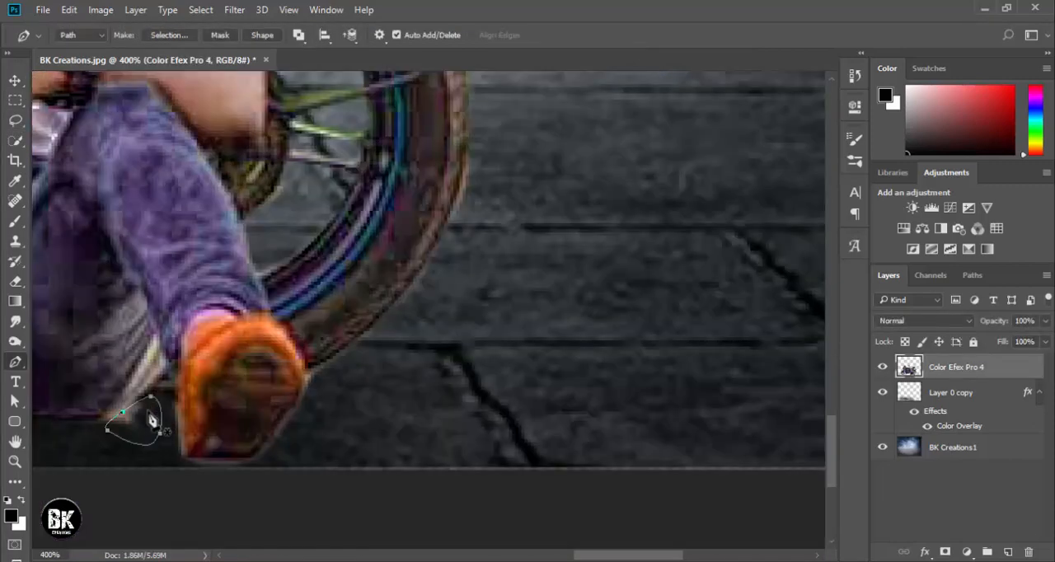
right_click(149, 416)
left_click(269, 132)
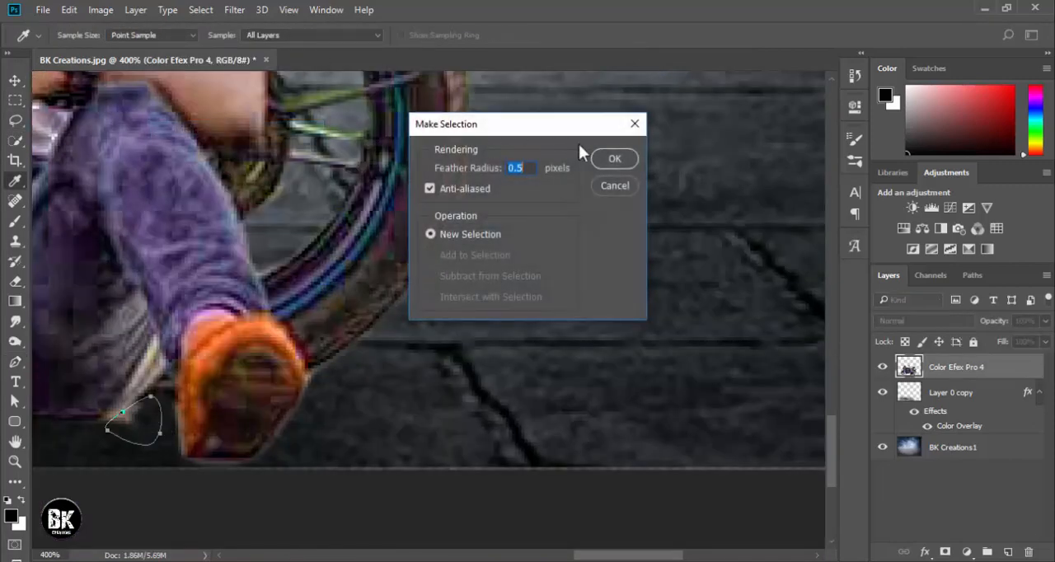
left_click(606, 161)
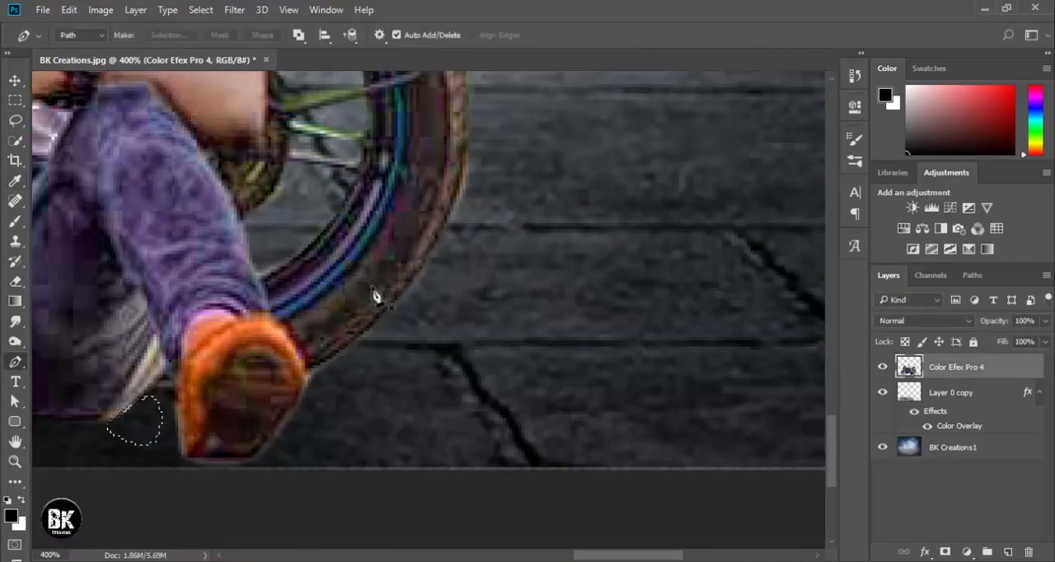
Deselect the area beside the shoe and select the BK Creations1 background layer with the Move tool.
key("ctrl+0")
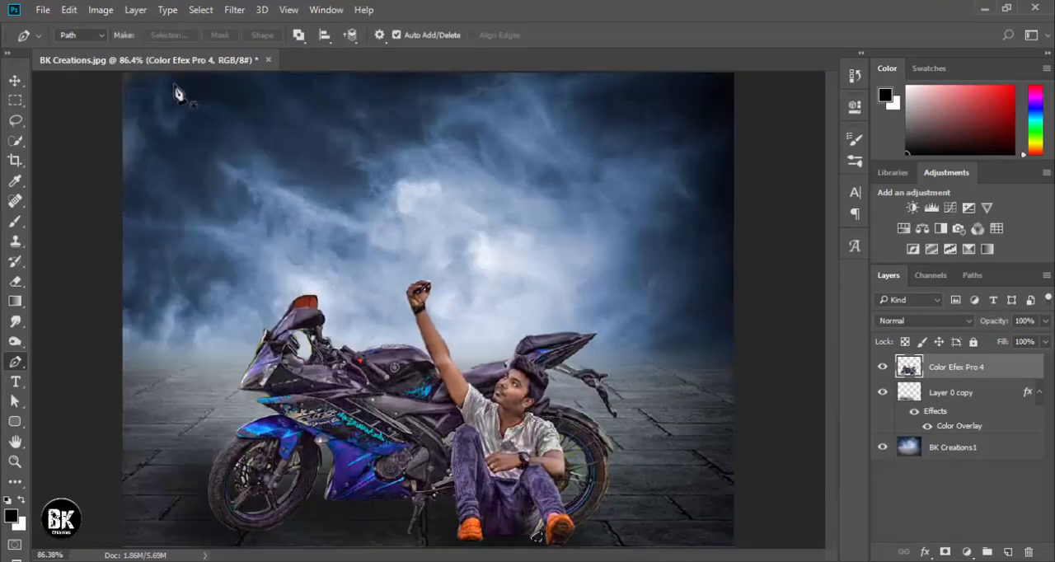
left_click(201, 9)
left_click(216, 41)
left_click(17, 81)
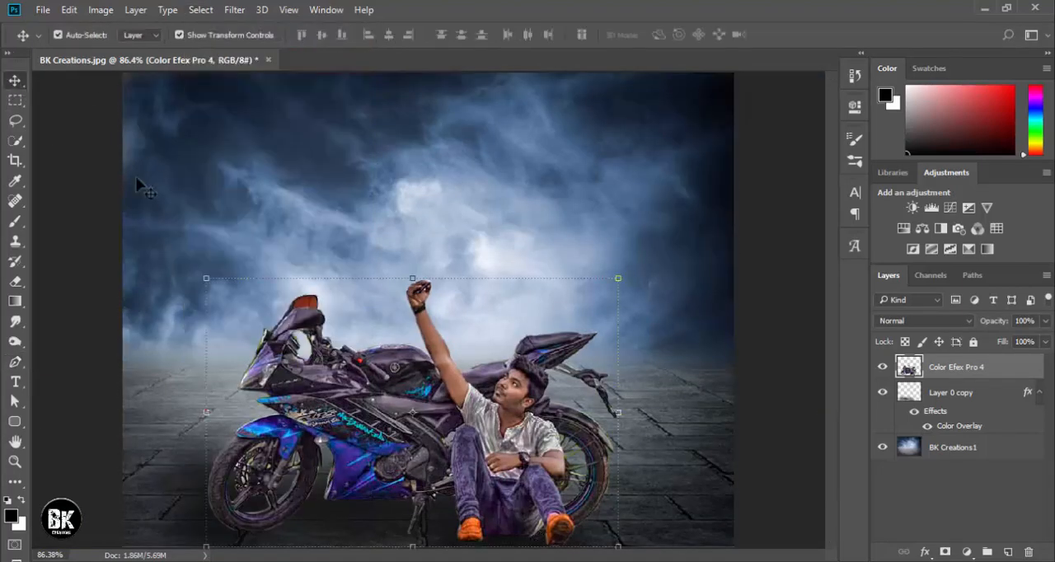
left_click(142, 183)
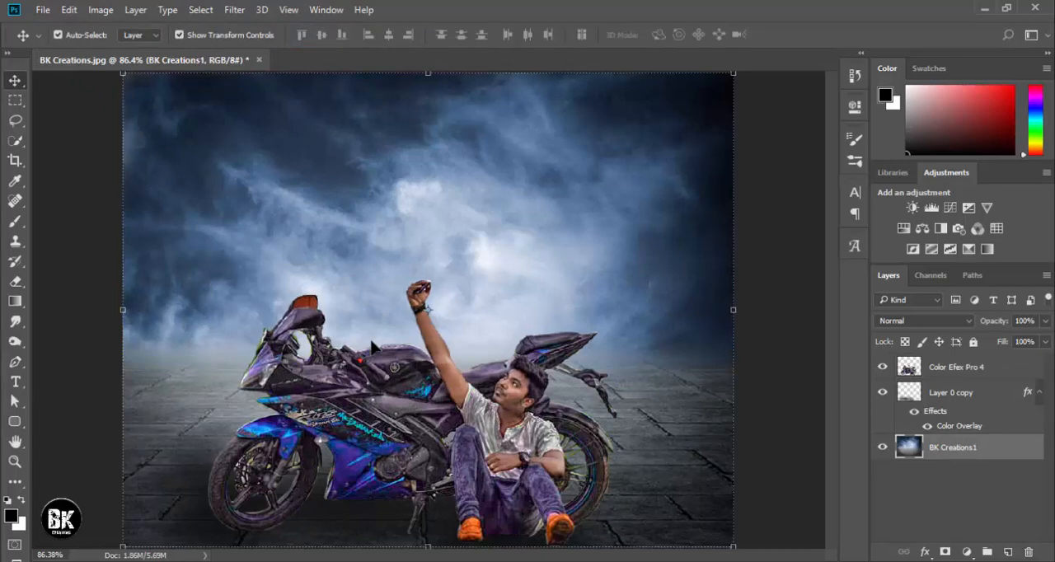
key("ctrl+minus")
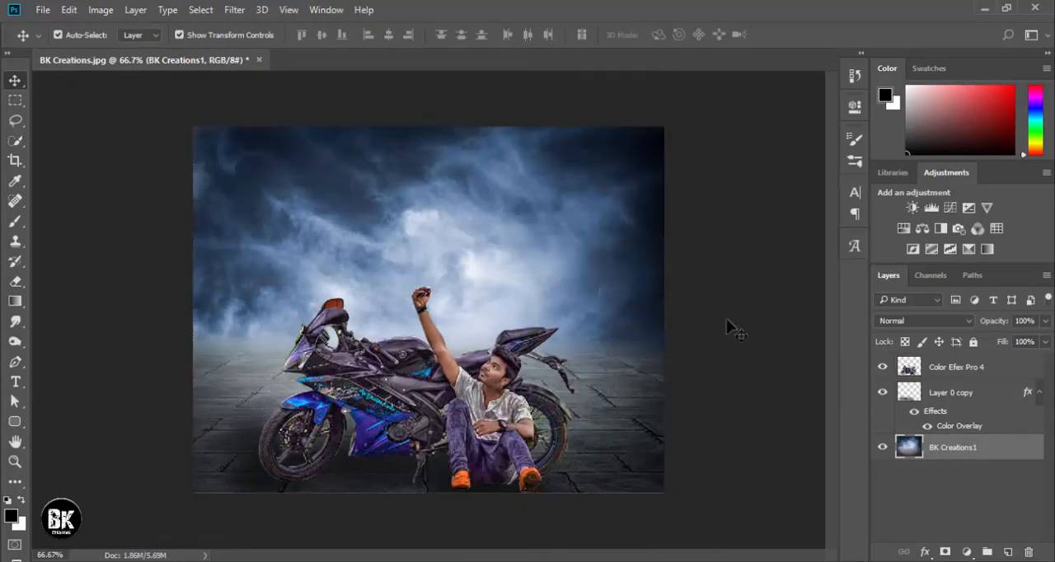
Deselect the background layer and examine the man's legs, shoes and the ground shadow at close range.
left_click(702, 336)
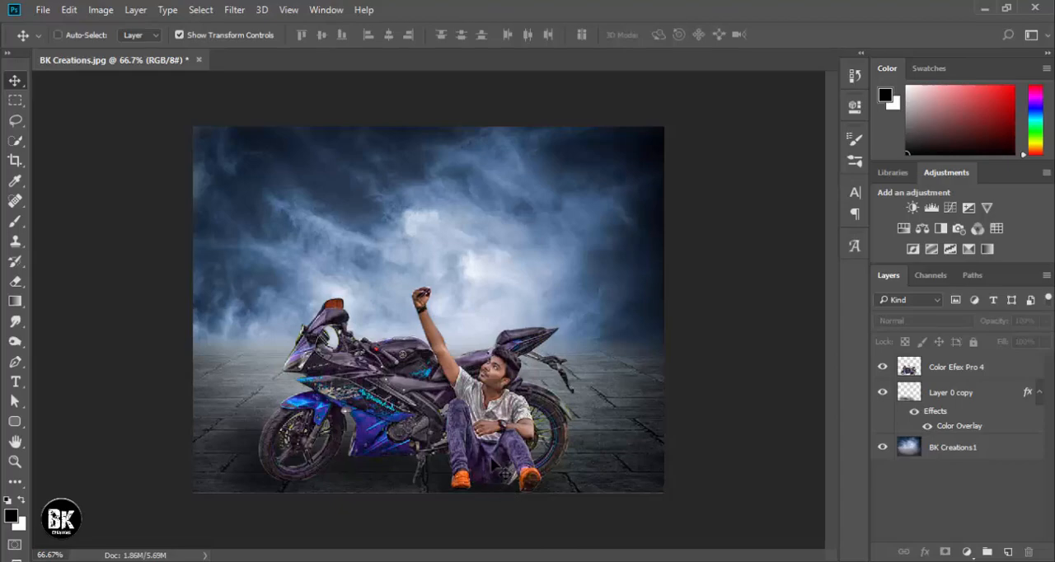
key("ctrl+plus")
key("ctrl+plus")
key("space")
left_click_drag(596, 486, 539, 18)
left_click_drag(606, 223, 624, 275)
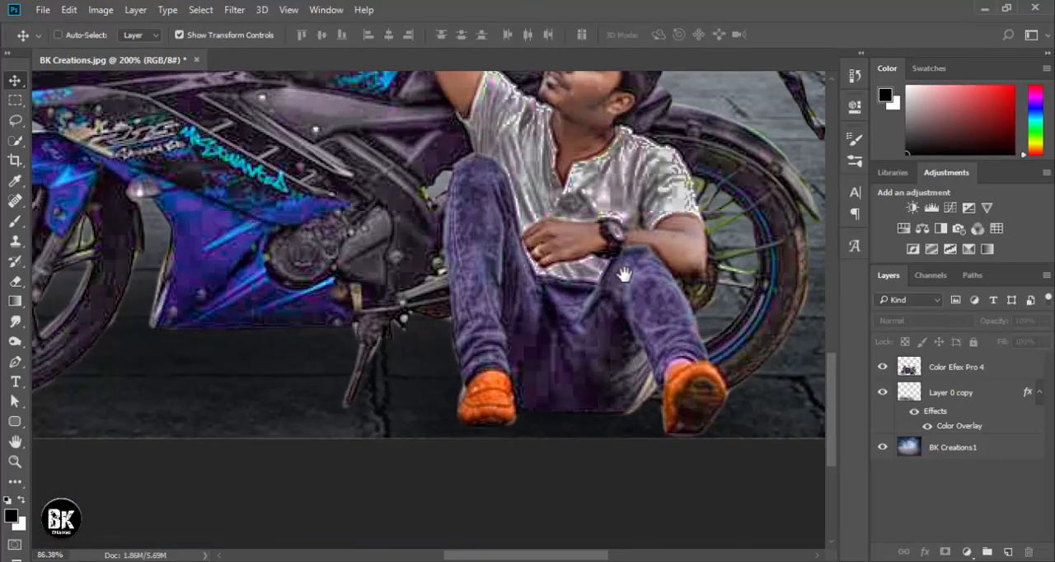
key("ctrl+0")
key("ctrl+minus")
key("ctrl+0")
key("ctrl+minus")
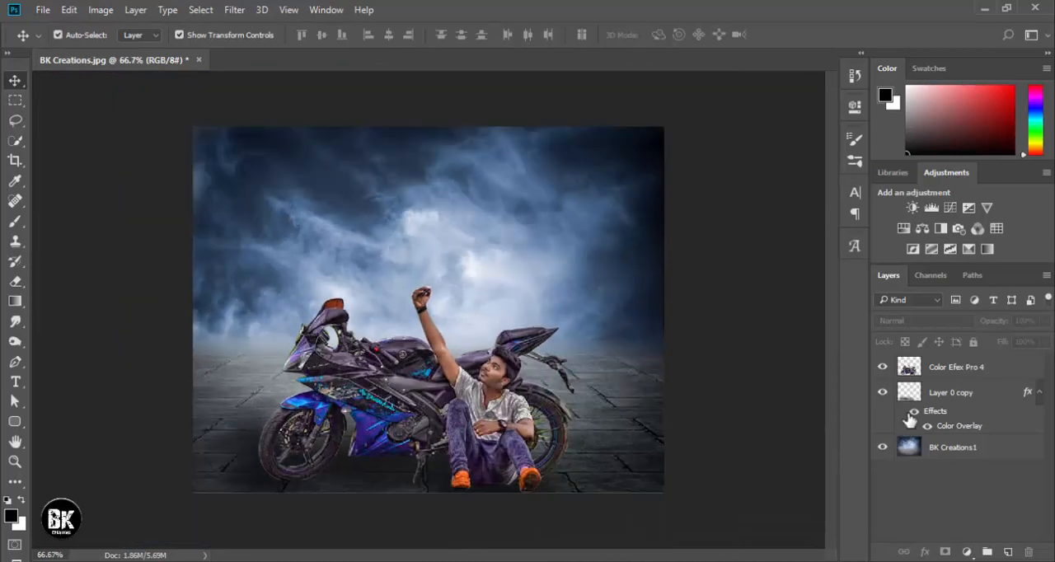
Stamp all visible layers into a new Layer 1 at the top of the stack and hide the three layers beneath it.
left_click(941, 369)
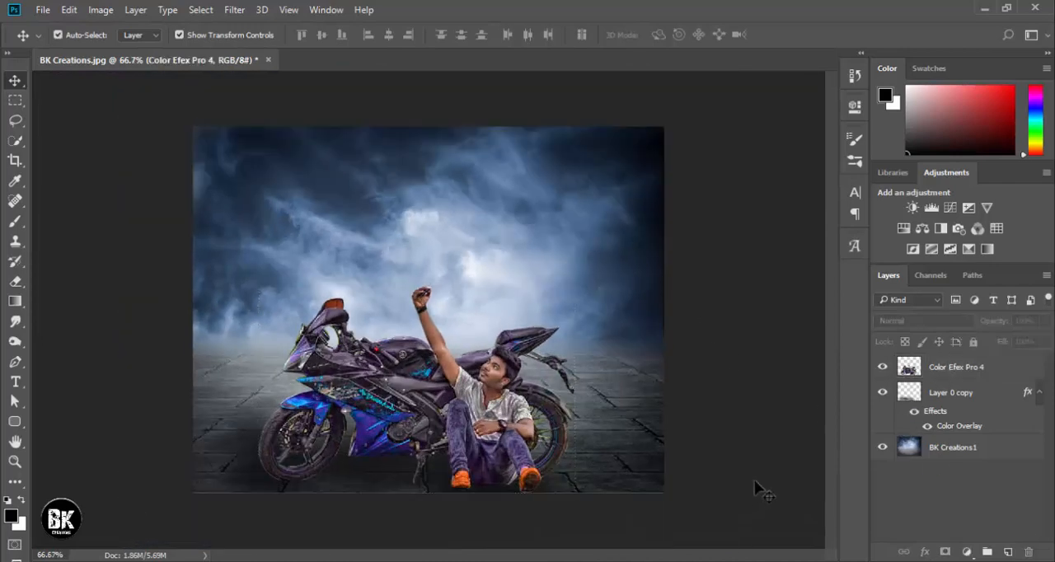
key("ctrl+shift+alt+e")
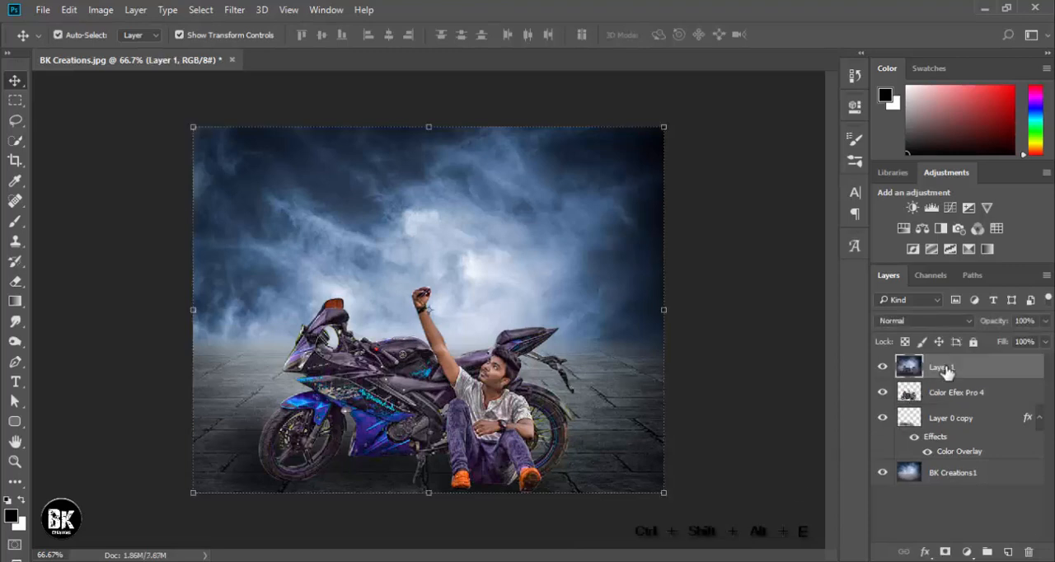
left_click(882, 393)
left_click(882, 418)
left_click(882, 474)
Open the GREYCstoration noise filter for Layer 1 and bring the seated man into its preview.
left_click(234, 10)
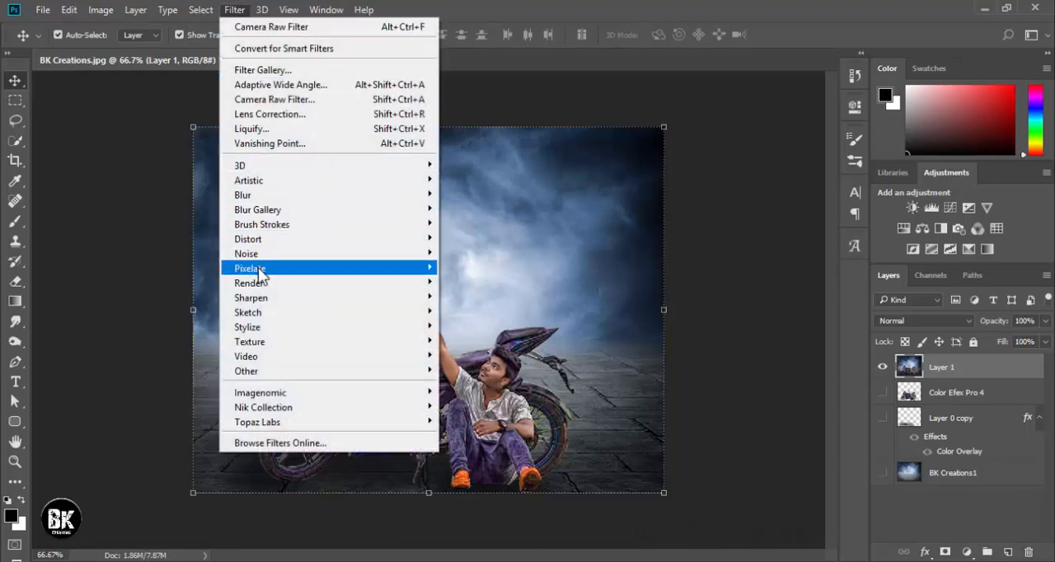
mouse_move(275, 258)
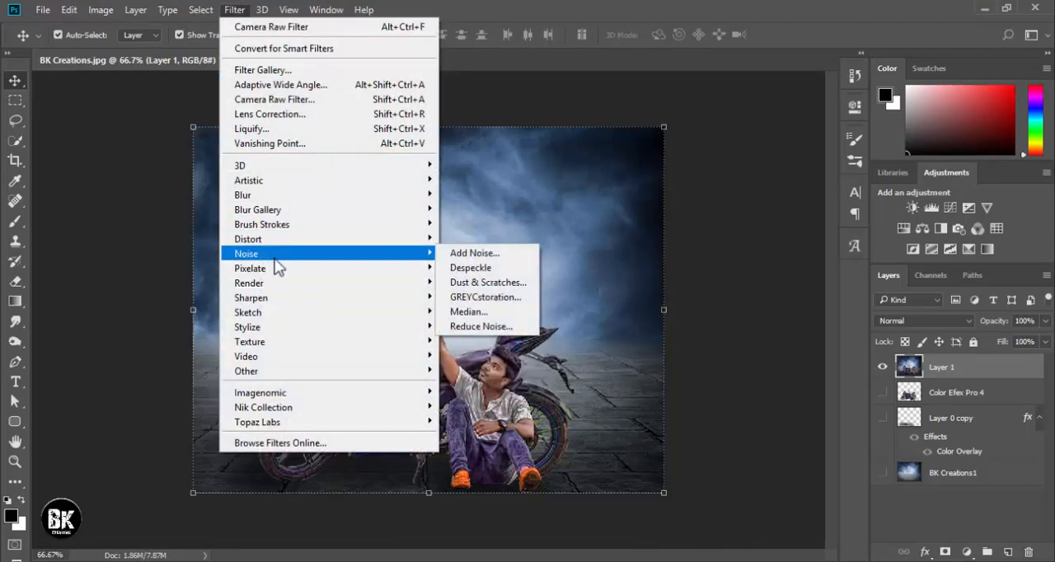
left_click(481, 298)
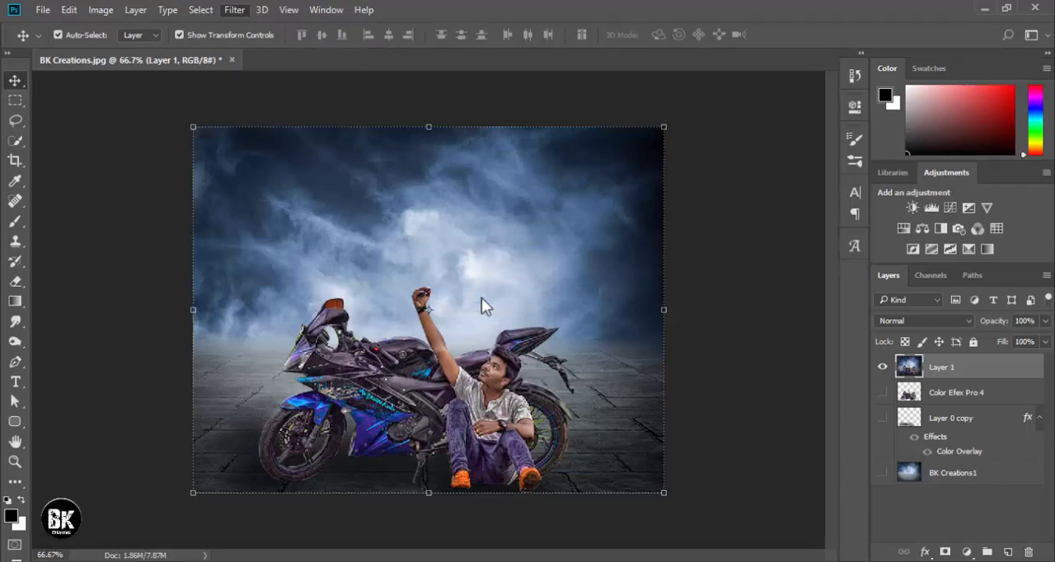
left_click_drag(497, 320, 318, 195)
left_click_drag(491, 282, 395, 190)
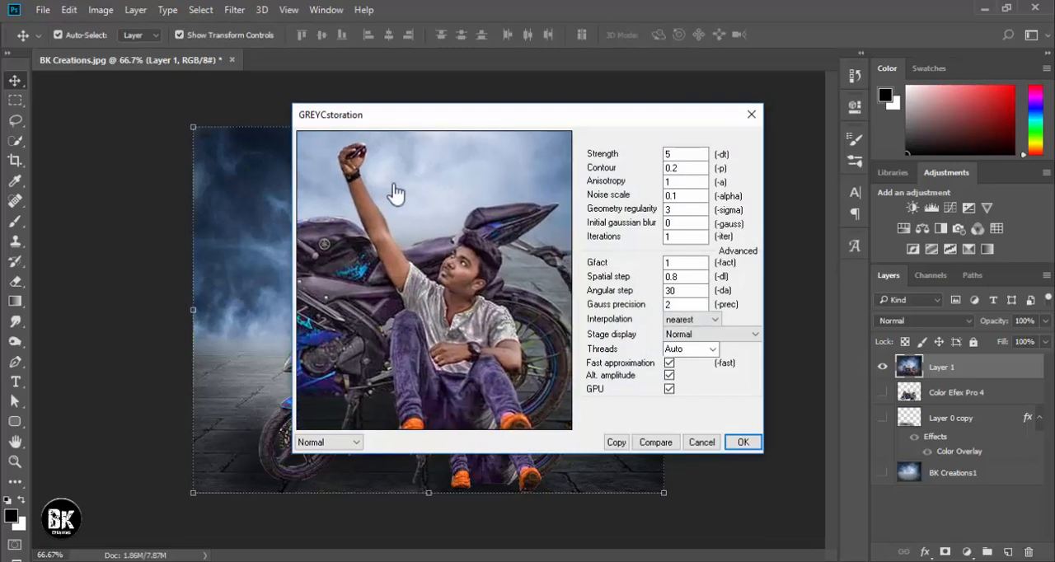
left_click_drag(454, 270, 366, 265)
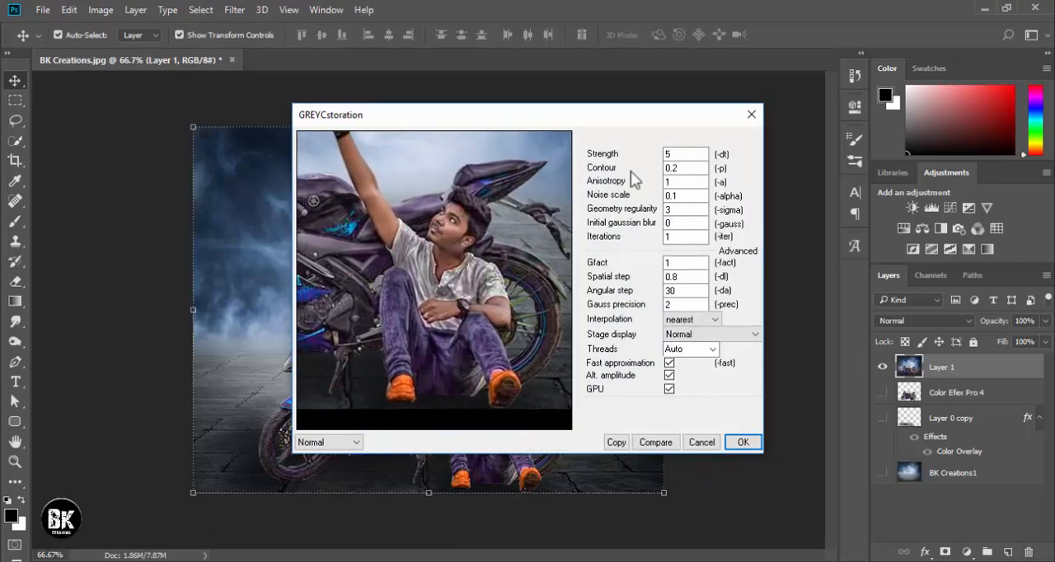
Try GREYCstoration strengths of 111 and 20 on the preview.
double_click(681, 155)
type("111")
left_click_drag(688, 154, 623, 152)
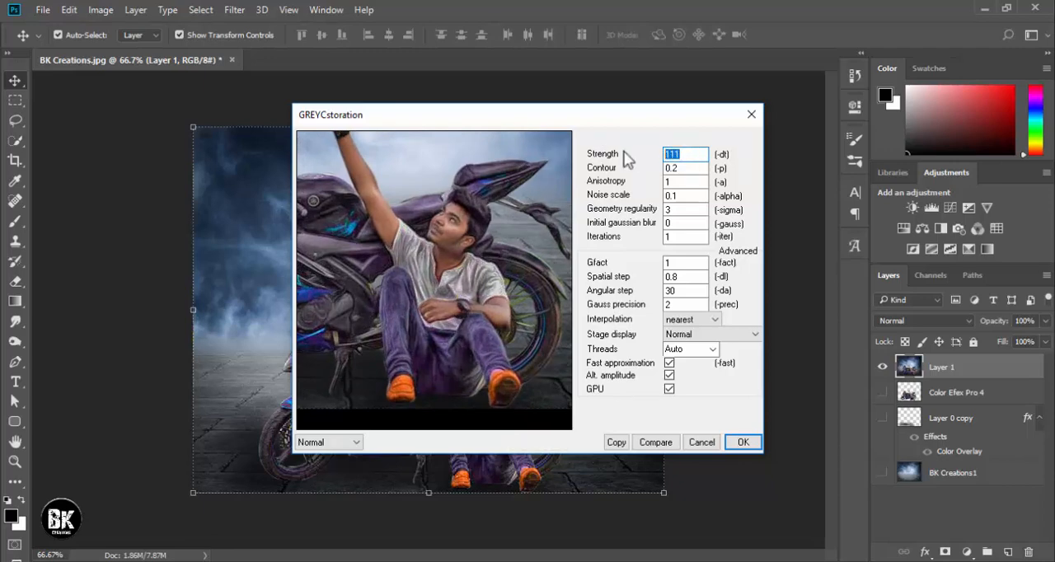
type("20")
Set the GREYCstoration strength to 10, check the man and motorcycle in the preview, and apply the filter.
left_click_drag(685, 154, 626, 161)
type("10")
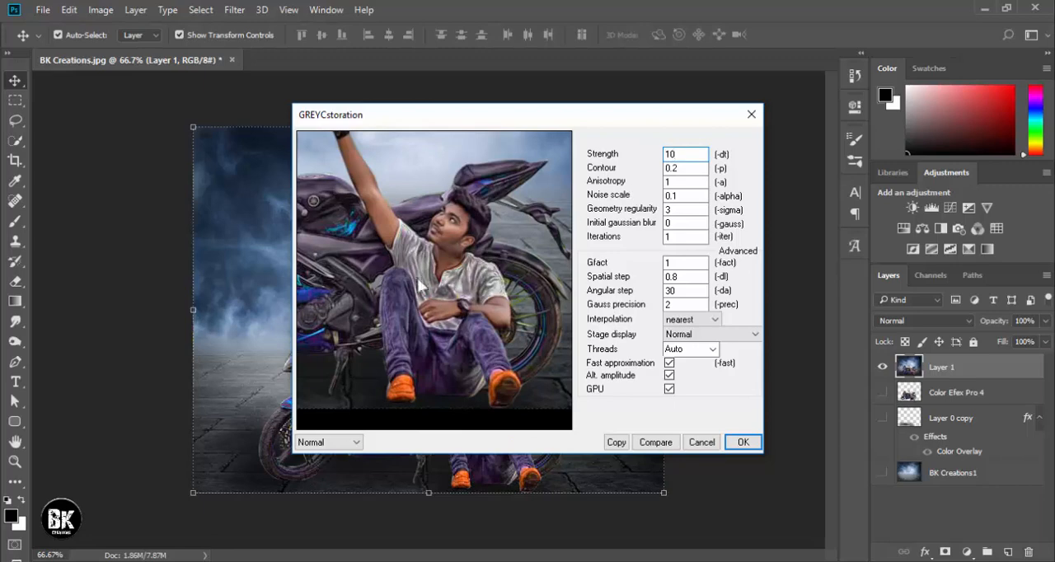
left_click_drag(392, 271, 450, 267)
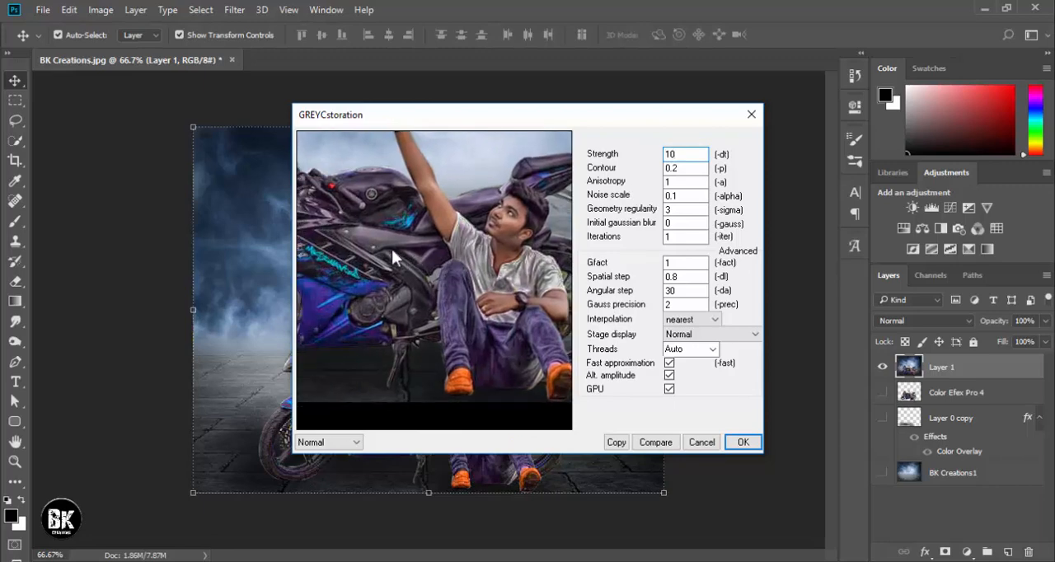
left_click_drag(391, 246, 500, 280)
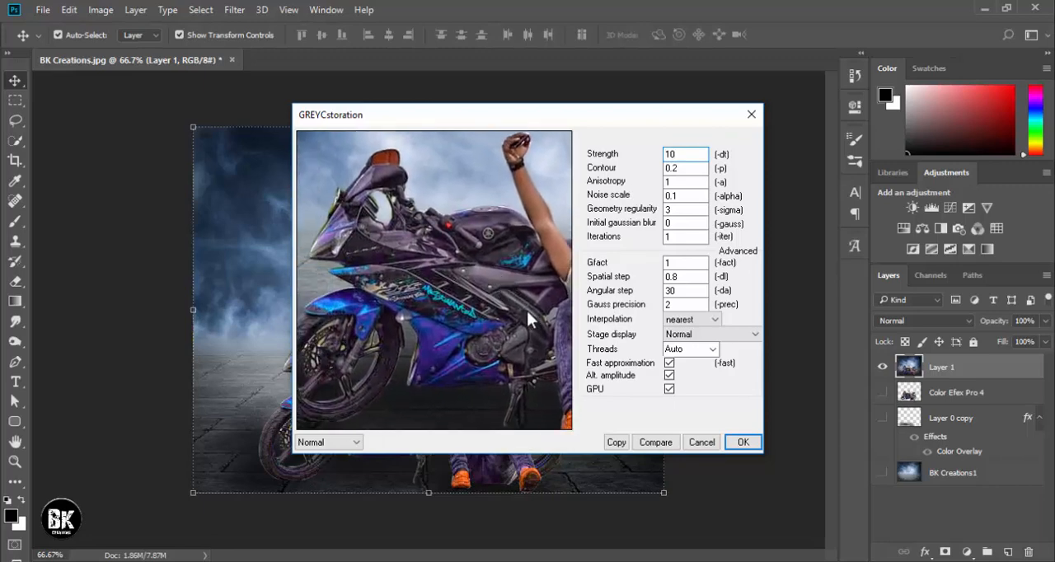
left_click(743, 442)
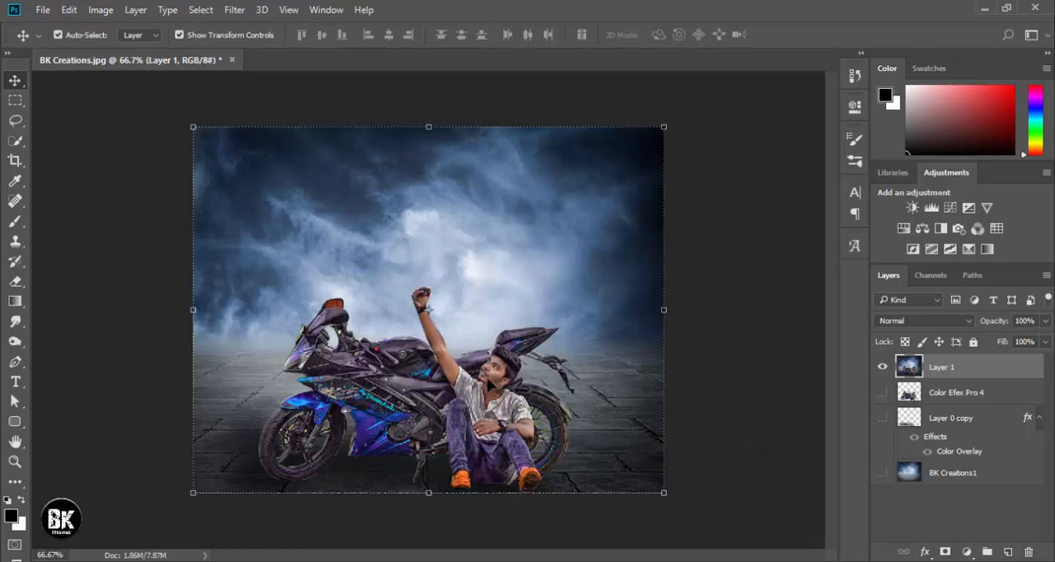
Compare Layer 1 before and after the noise filter and hide the transform controls around it.
key("ctrl+z")
left_click(180, 34)
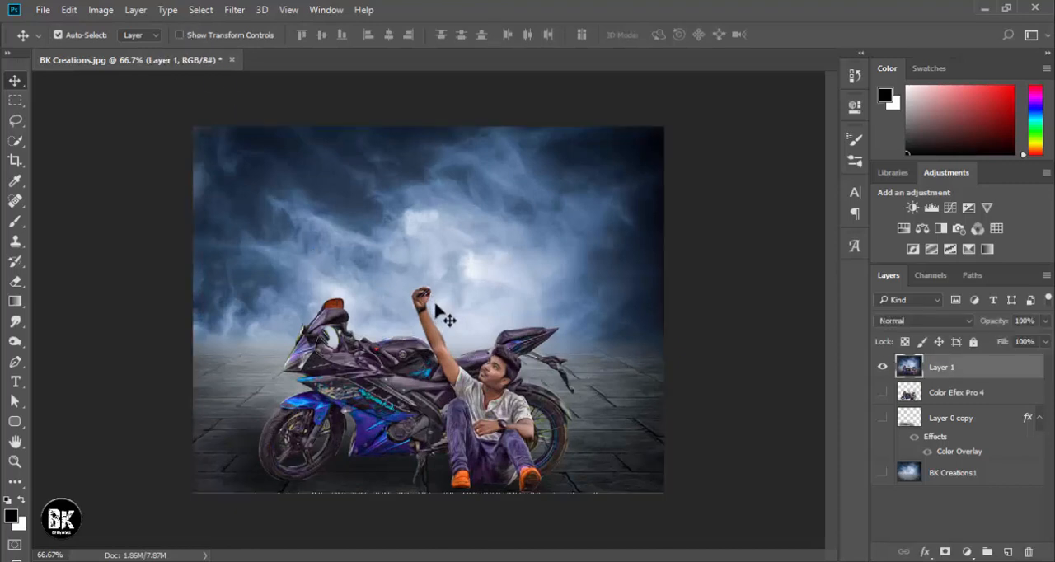
key("ctrl")
Open the Camera Raw Filter for Layer 1 and set the temperature to +3 and the tint to +16.
left_click(242, 11)
left_click(275, 99)
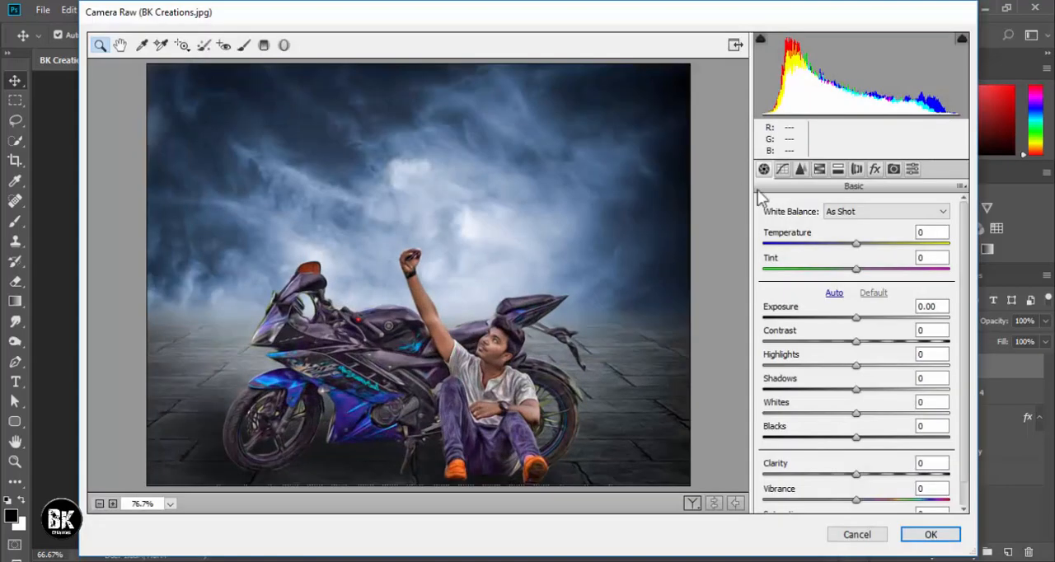
left_click_drag(856, 244, 870, 281)
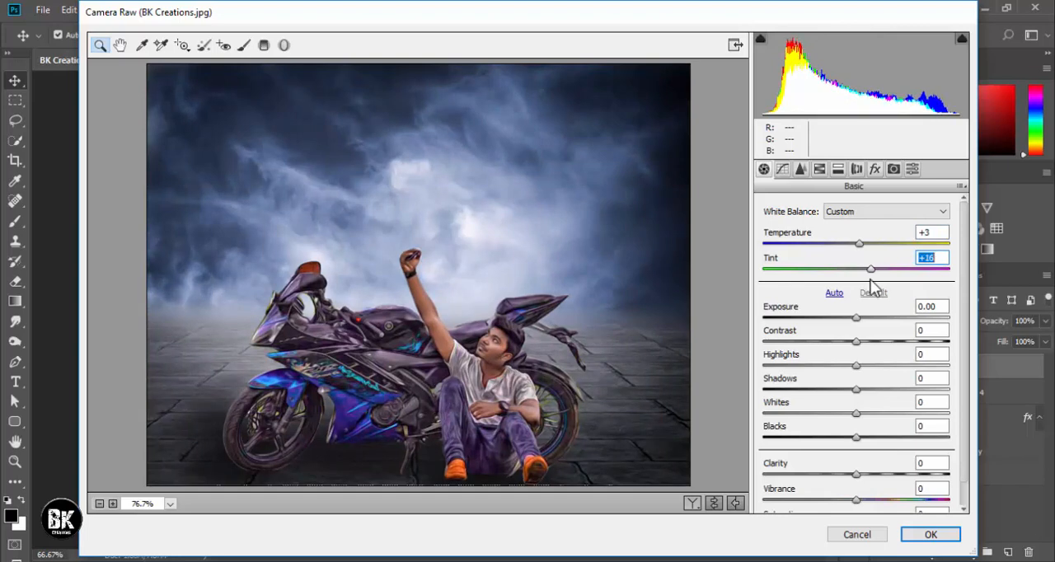
Set Exposure +0.25, Contrast +8, Highlights -47, Shadows +28, Whites +31, Blacks -40, Clarity +24 and Vibrance +23.
left_click_drag(856, 318, 881, 486)
left_click(856, 438)
scroll(824, 438, "down", 2)
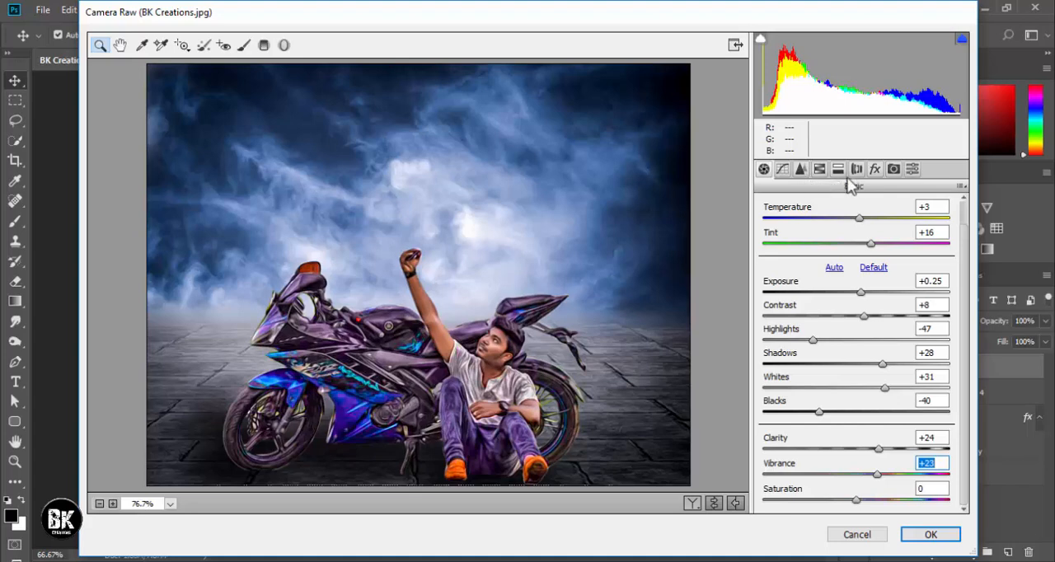
Raise the Oranges luminance to +24 and adjust the Reds luminance in the HSL settings.
left_click(820, 171)
left_click(856, 230)
left_click(885, 305)
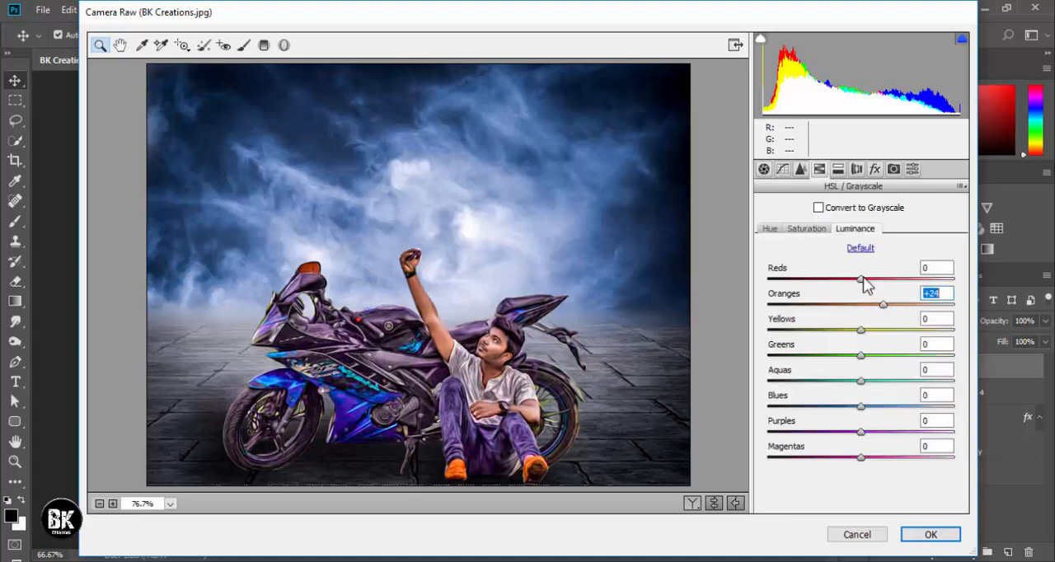
left_click_drag(866, 283, 876, 305)
Add a post-crop vignette with Amount -31, Midpoint 79, Roundness +68 and Feather 50, and apply the Camera Raw grade.
left_click(874, 169)
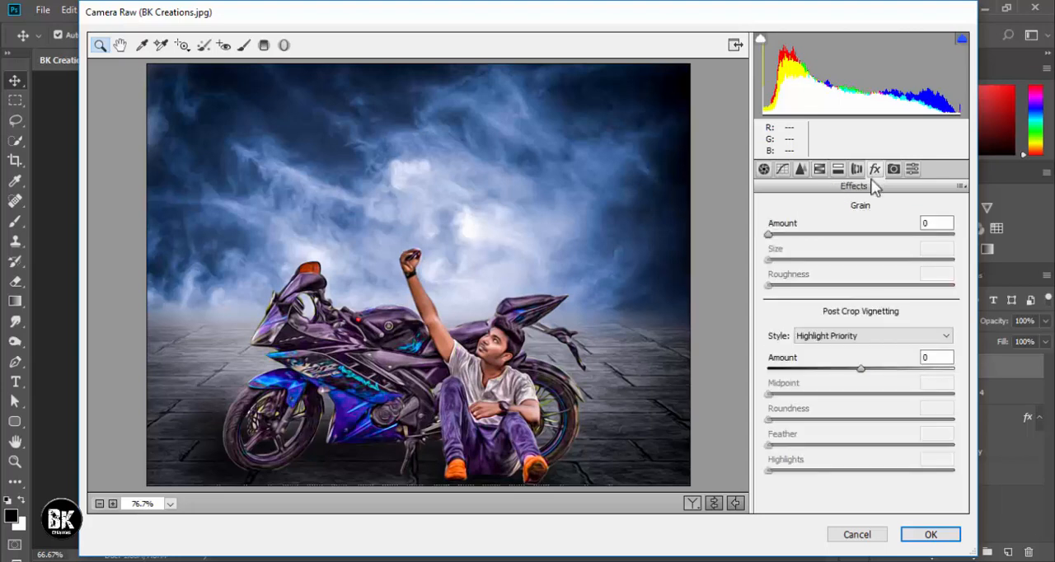
left_click_drag(861, 368, 834, 368)
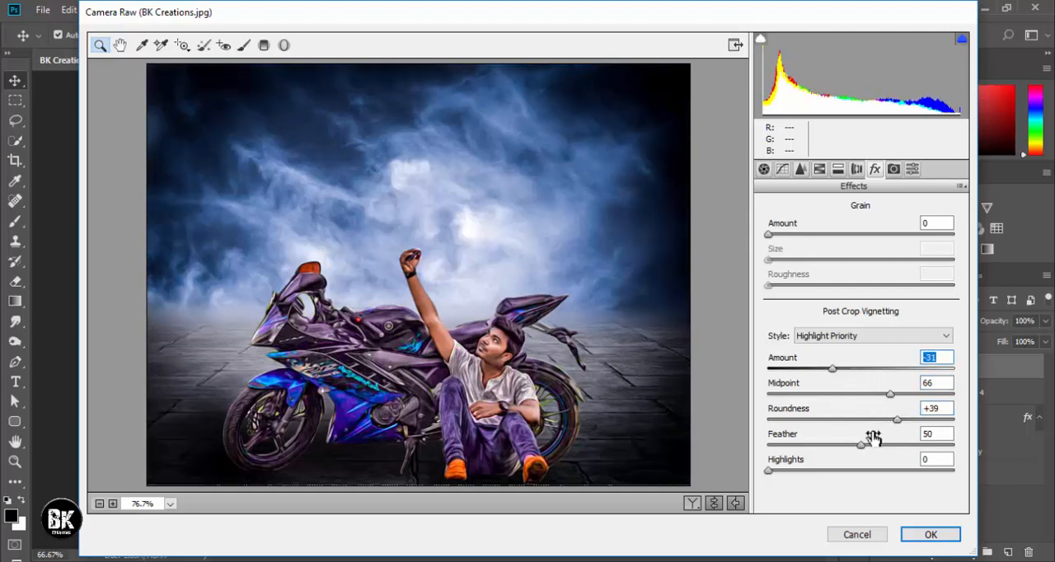
left_click_drag(860, 445, 893, 446)
left_click_drag(898, 420, 914, 394)
left_click_drag(887, 451, 860, 449)
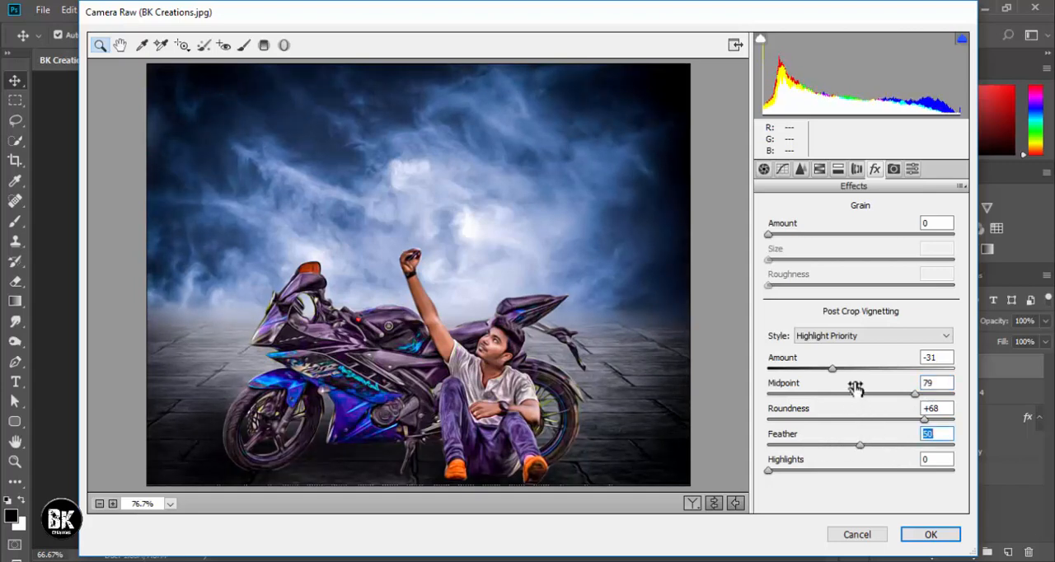
left_click(947, 529)
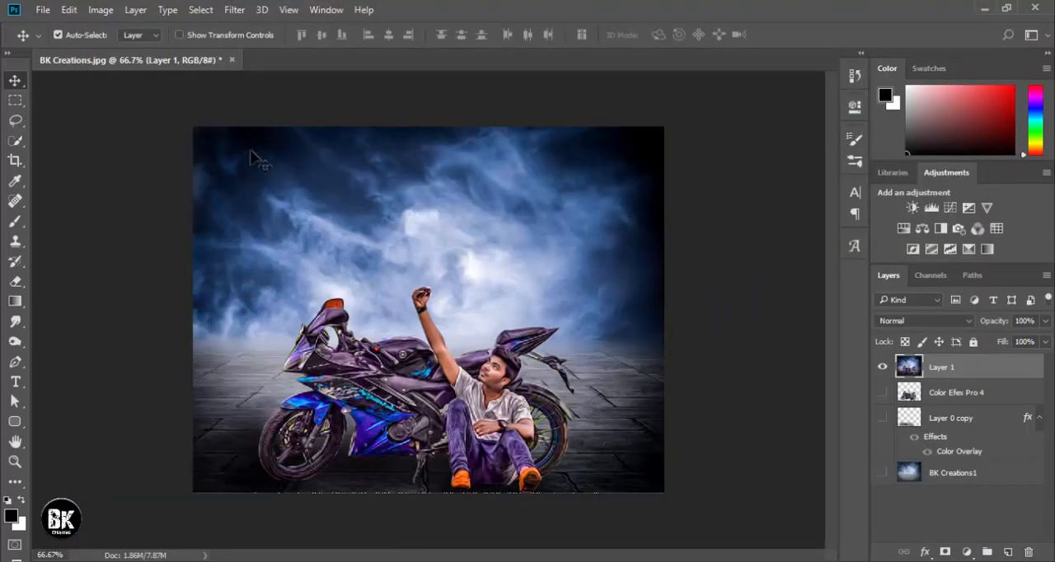
left_click(180, 35)
left_click(180, 35)
key("ctrl+minus")
key("ctrl+plus")
key("ctrl+plus")
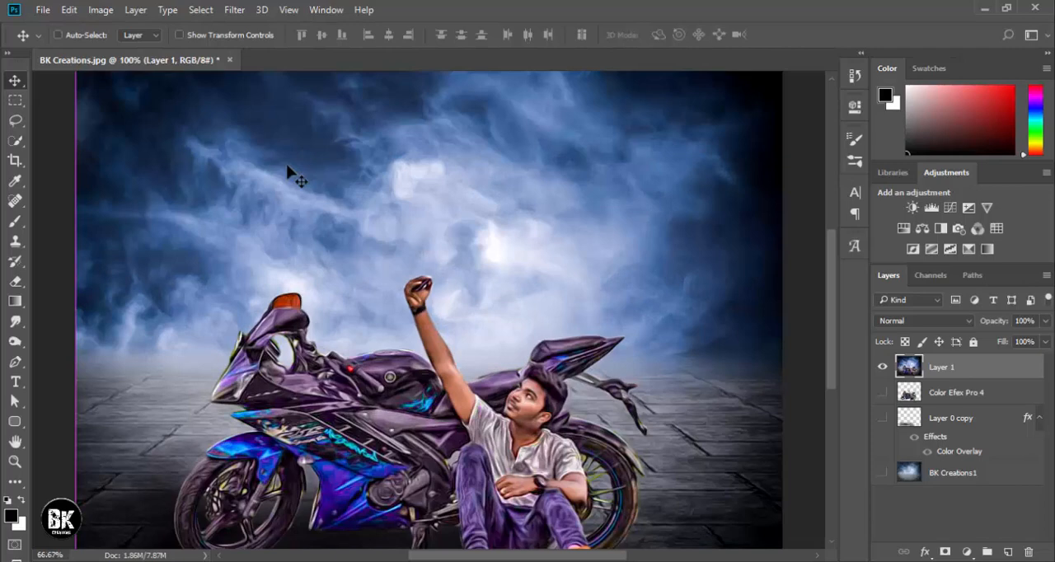
key("ctrl+minus")
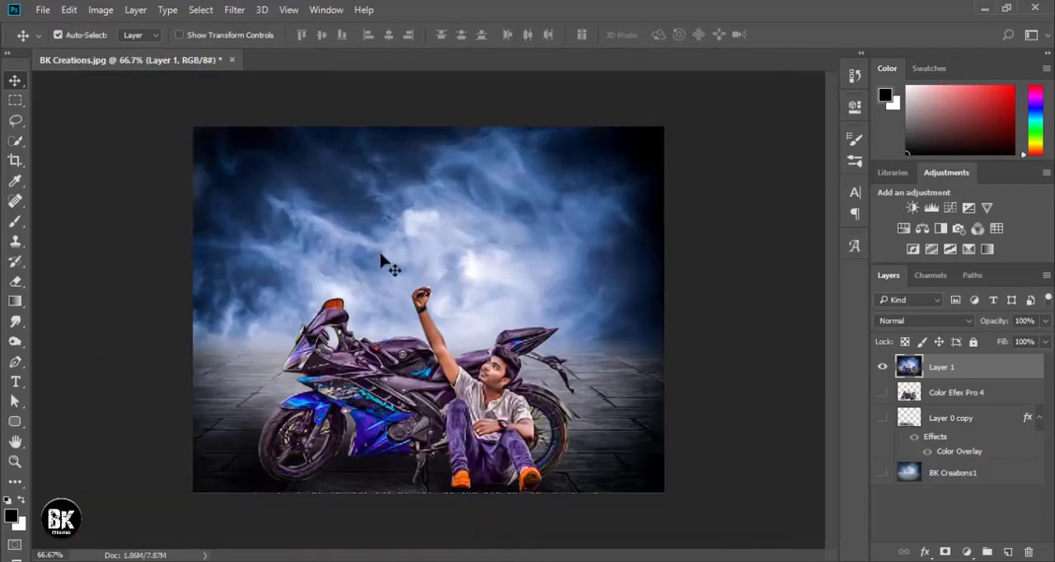
Apply the Imagenomic noise-reduction filter to Layer 1 with its current settings.
left_click(234, 9)
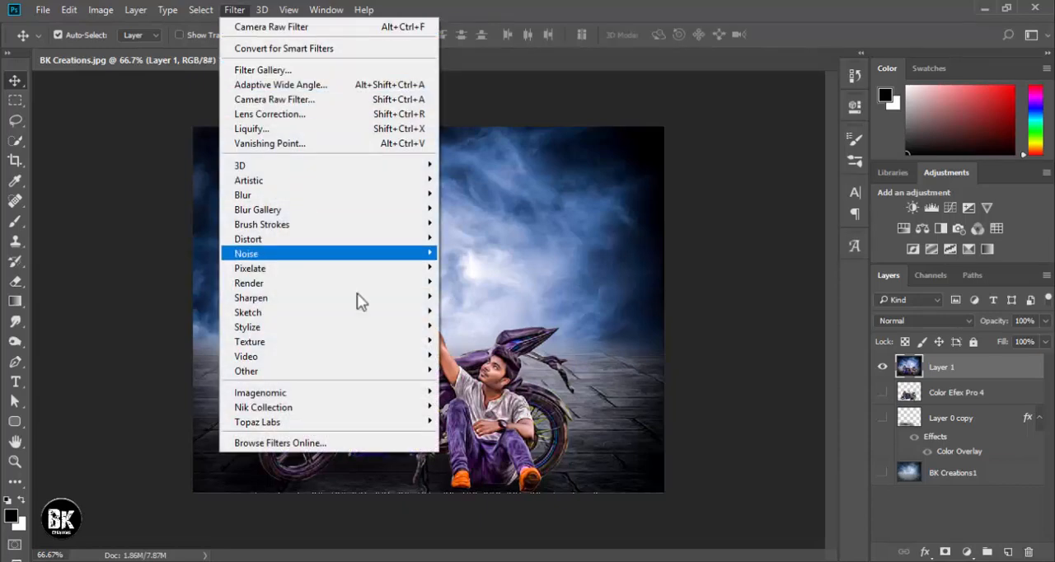
mouse_move(365, 394)
left_click(499, 393)
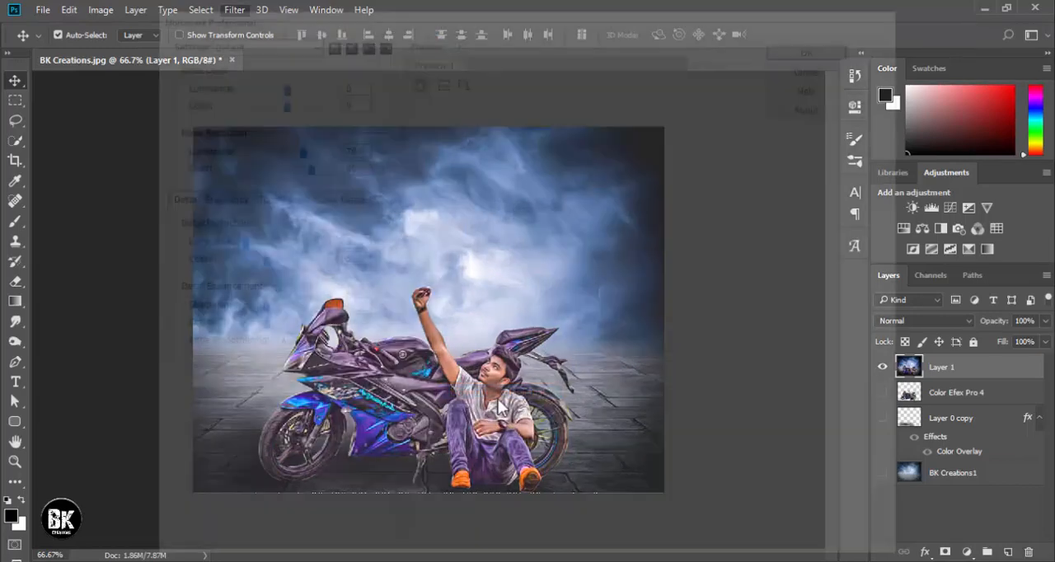
left_click(816, 45)
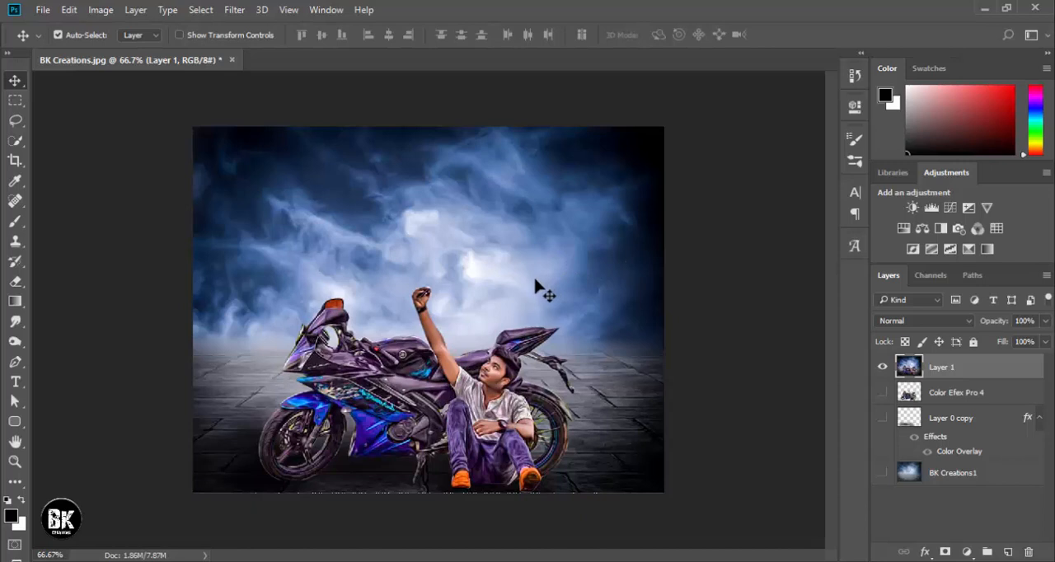
Add a white Stroke layer style to Layer 1, trying the Inside position and settling on Center.
double_click(1010, 375)
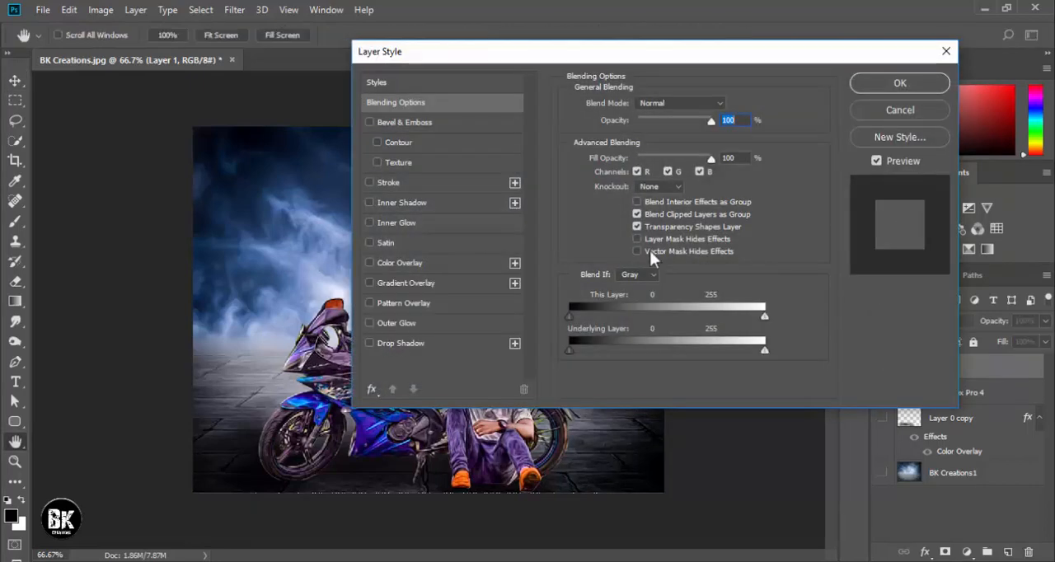
left_click(385, 183)
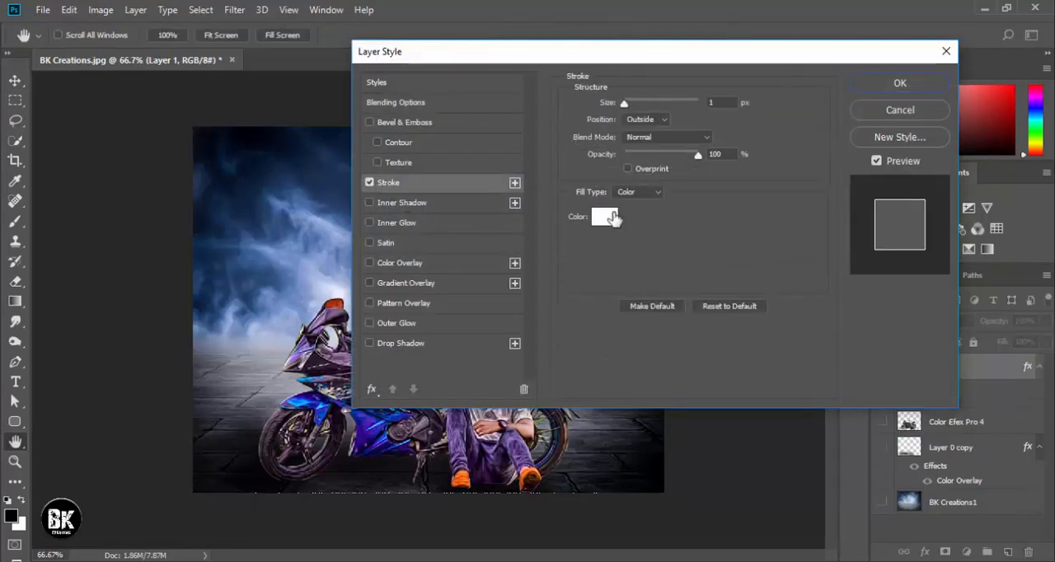
mouse_move(623, 103)
left_mouse_down()
mouse_move(673, 107)
mouse_move(611, 115)
left_mouse_up()
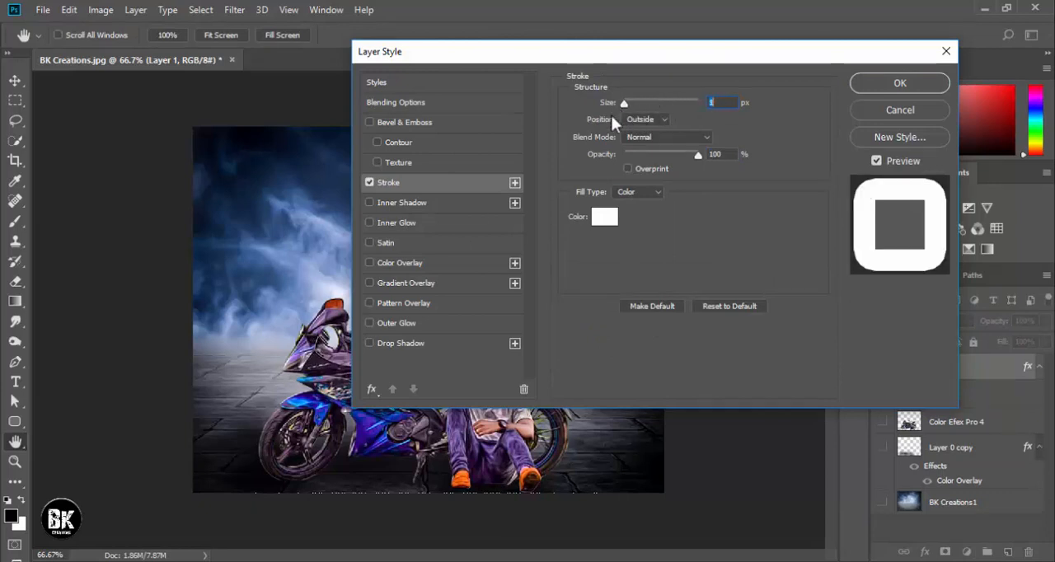
left_click(642, 120)
left_click(646, 136)
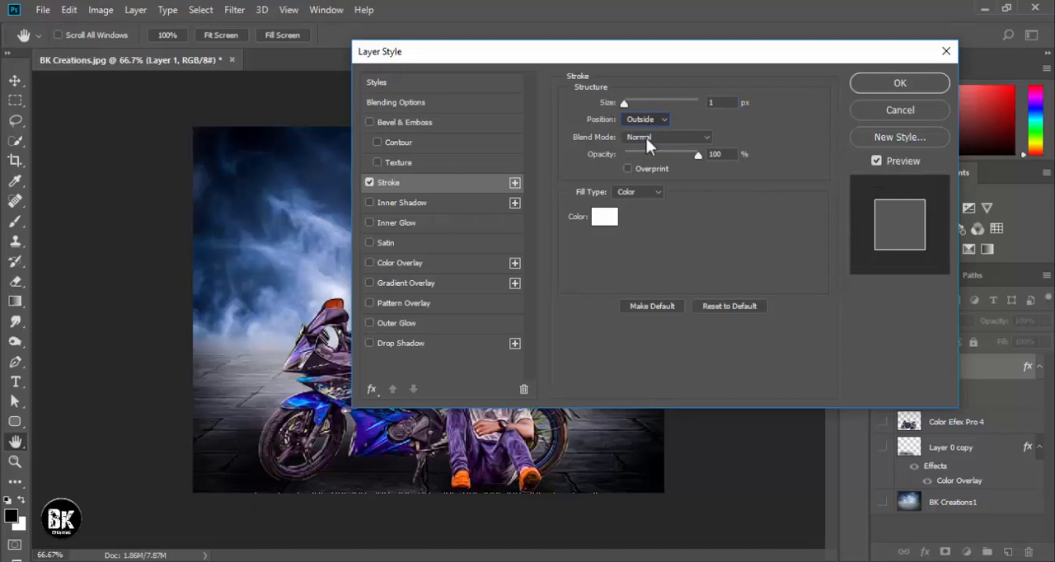
left_click(647, 121)
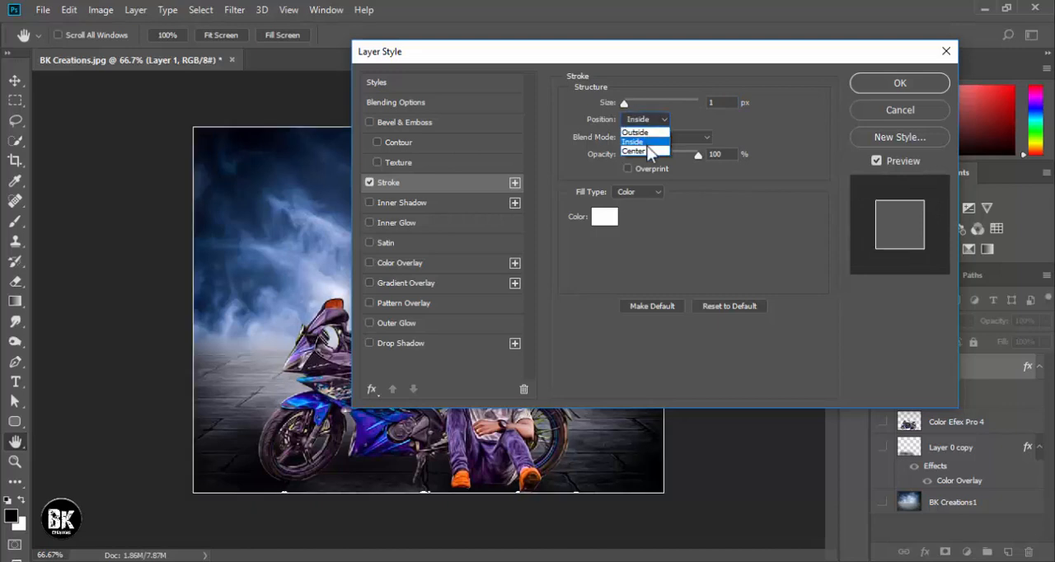
left_click(647, 147)
left_click(647, 121)
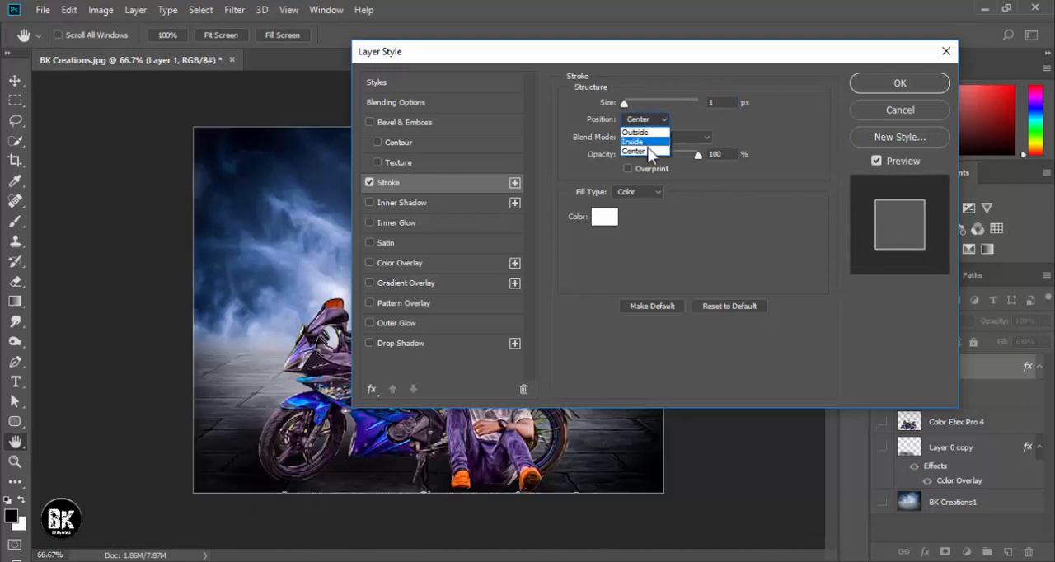
left_click(647, 146)
Set the stroke size to 5 px, compare Inside with Center, keep Center and apply the layer style.
left_click_drag(625, 102, 627, 107)
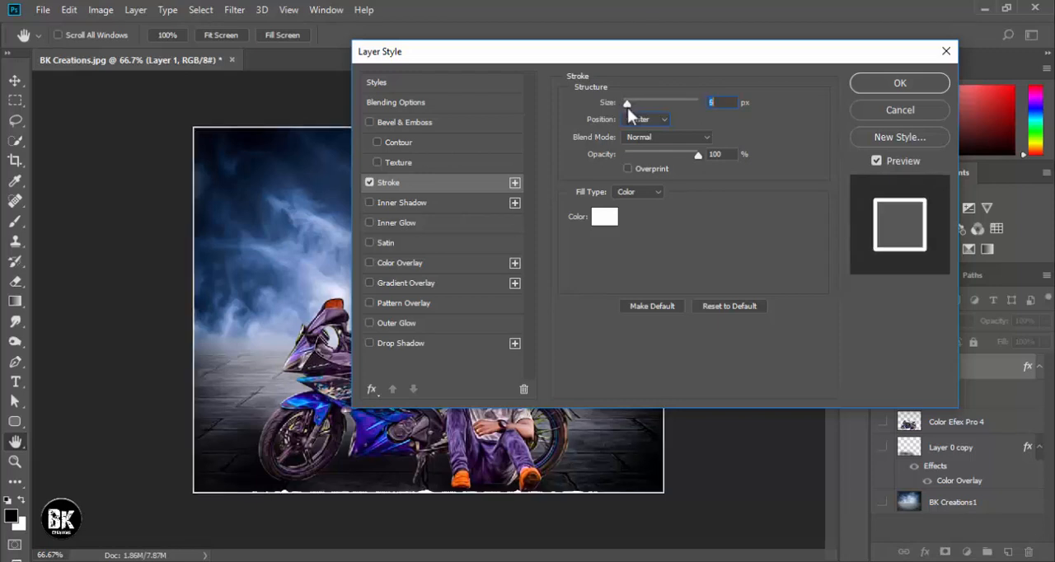
left_click(636, 120)
left_click(646, 138)
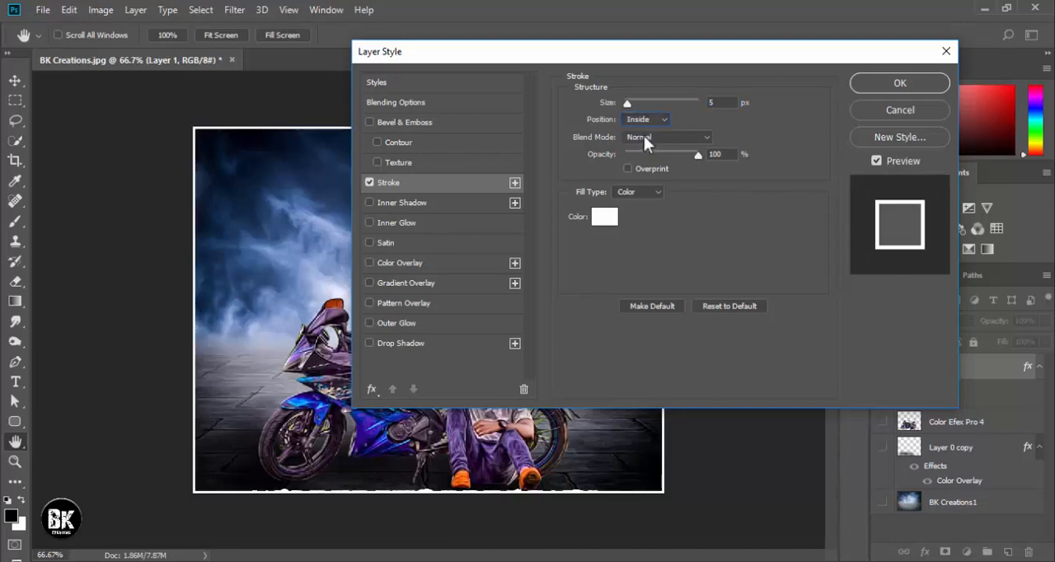
left_click(644, 121)
left_click(647, 151)
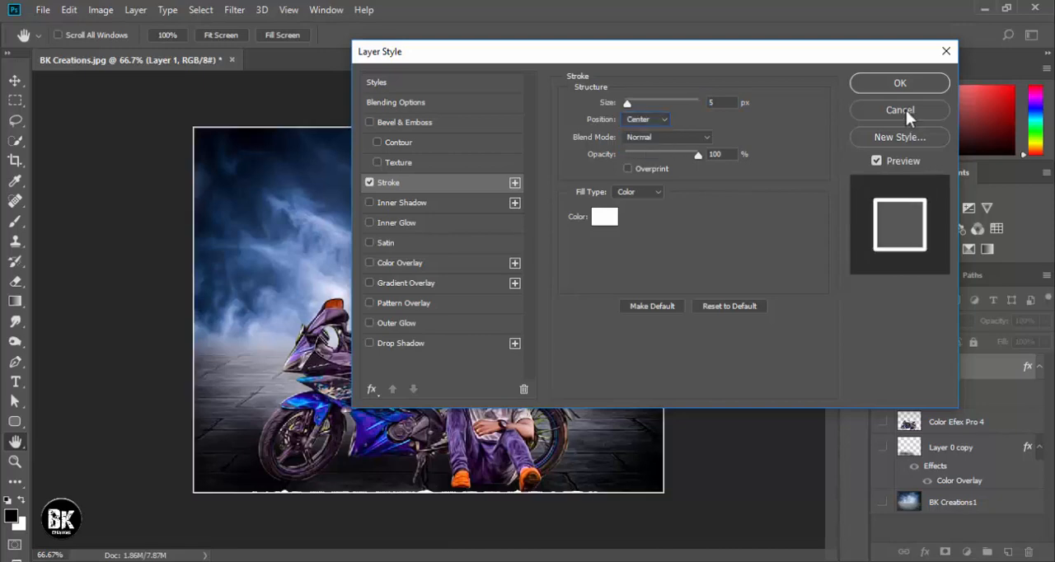
left_click(896, 82)
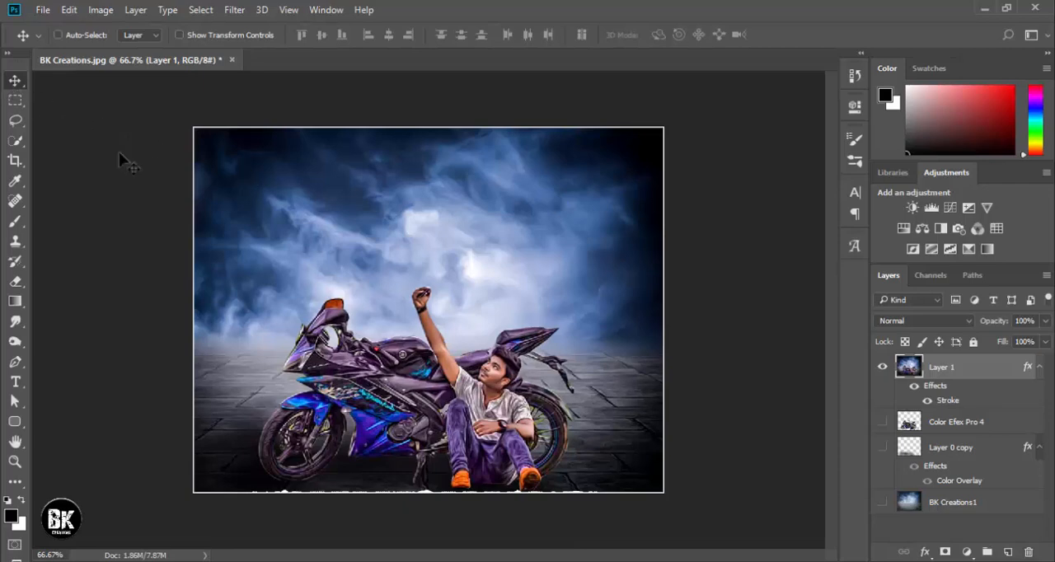
key("ctrl+1")
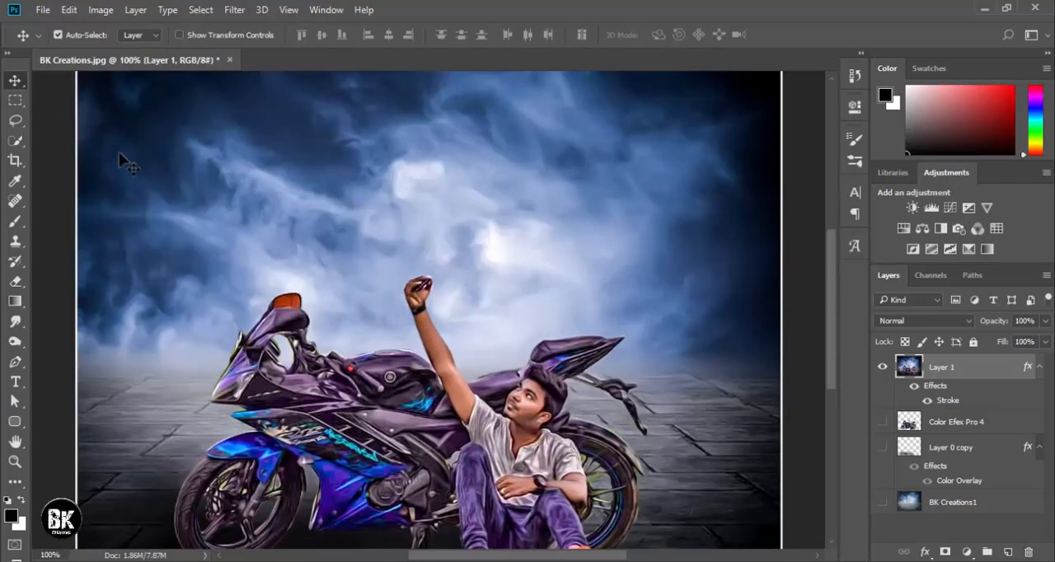
scroll(119, 152, "down", 2)
key("ctrl+minus")
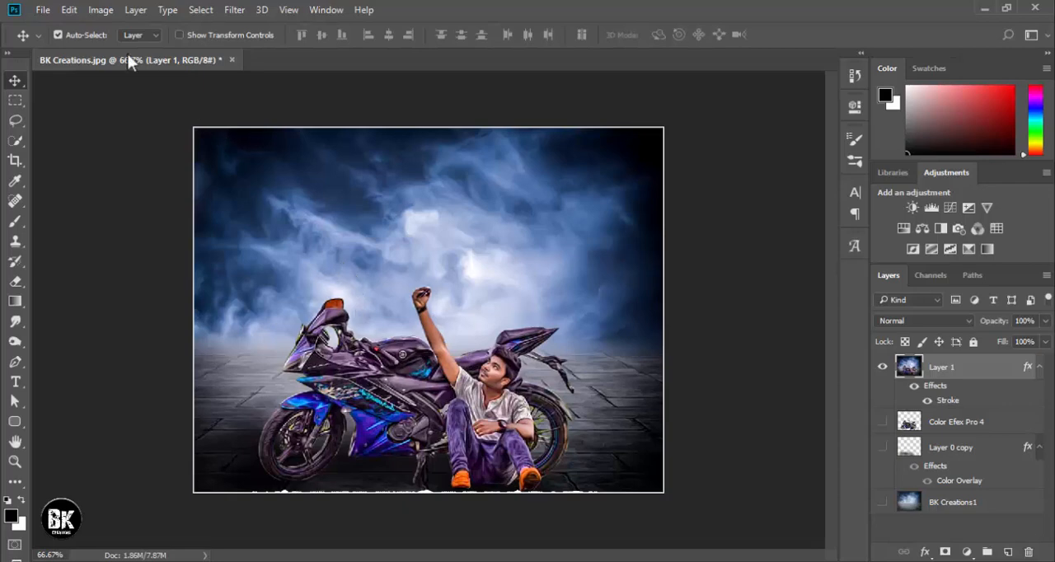
Place logo2 from the "all imags" folder on Local Disk (E:) as a linked file and rasterize its layer.
left_click(39, 10)
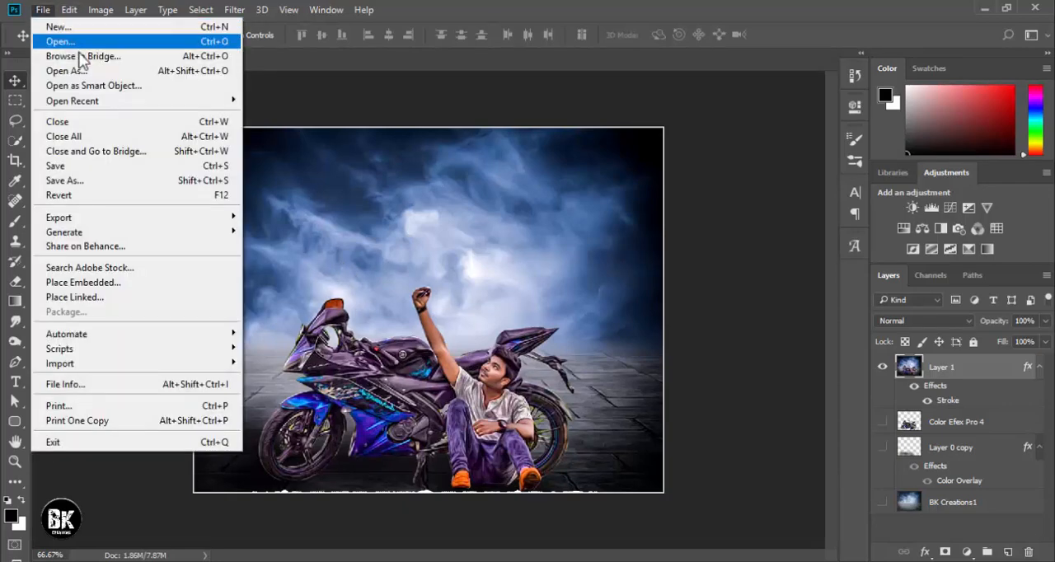
left_click(134, 299)
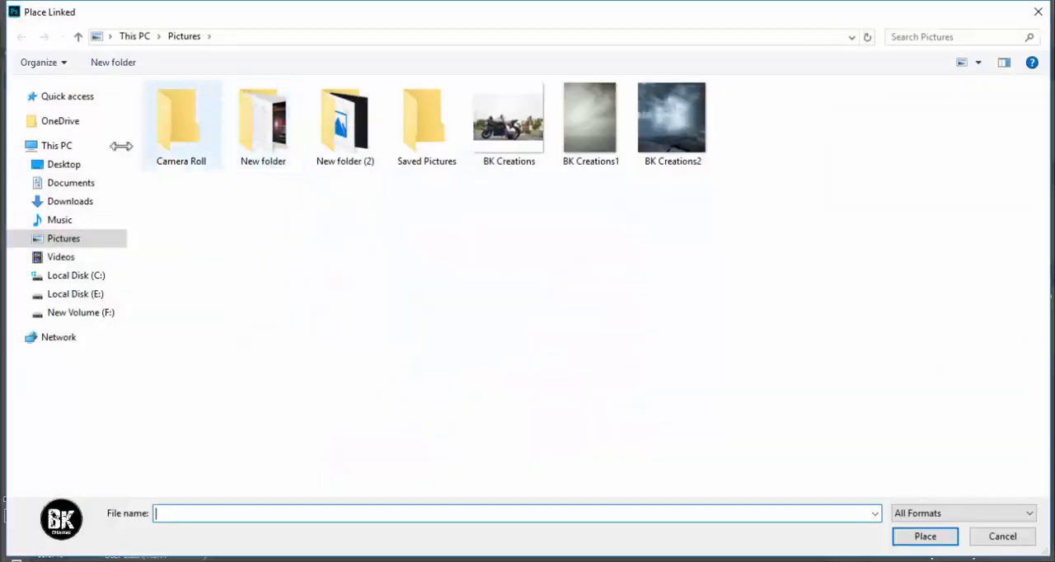
left_click(71, 294)
double_click(216, 165)
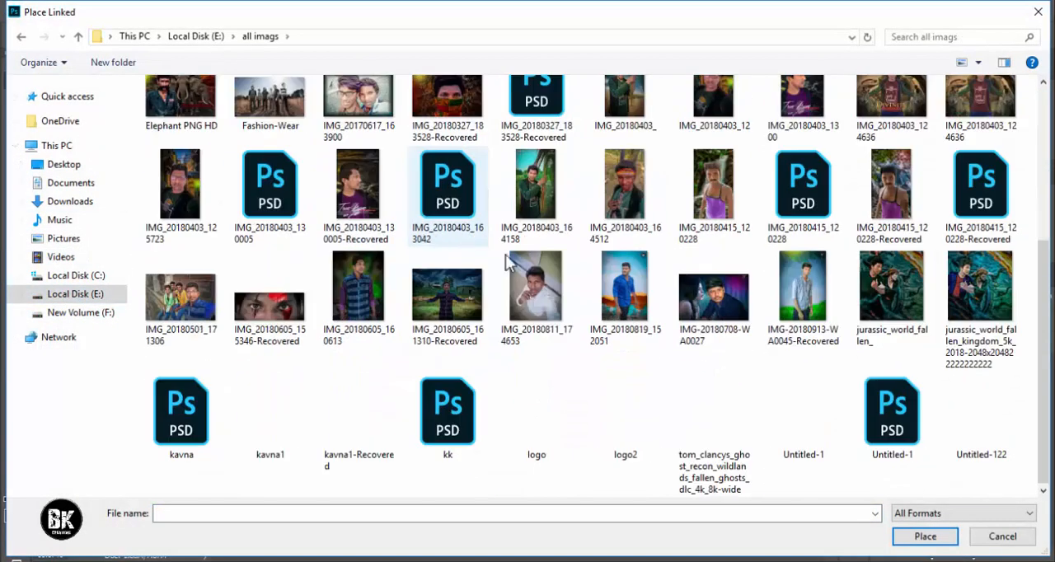
double_click(656, 392)
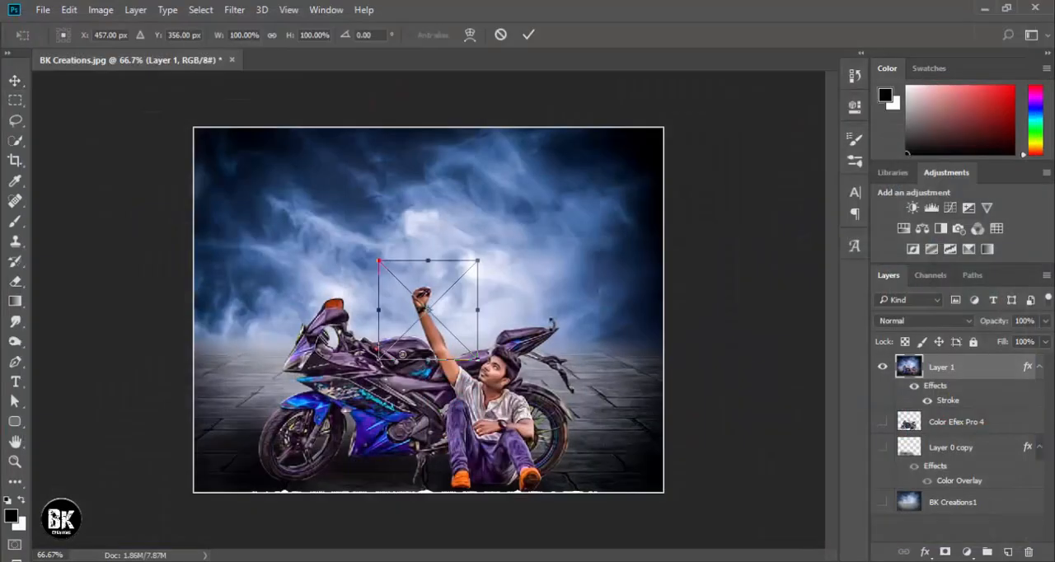
left_click(528, 35)
right_click(945, 368)
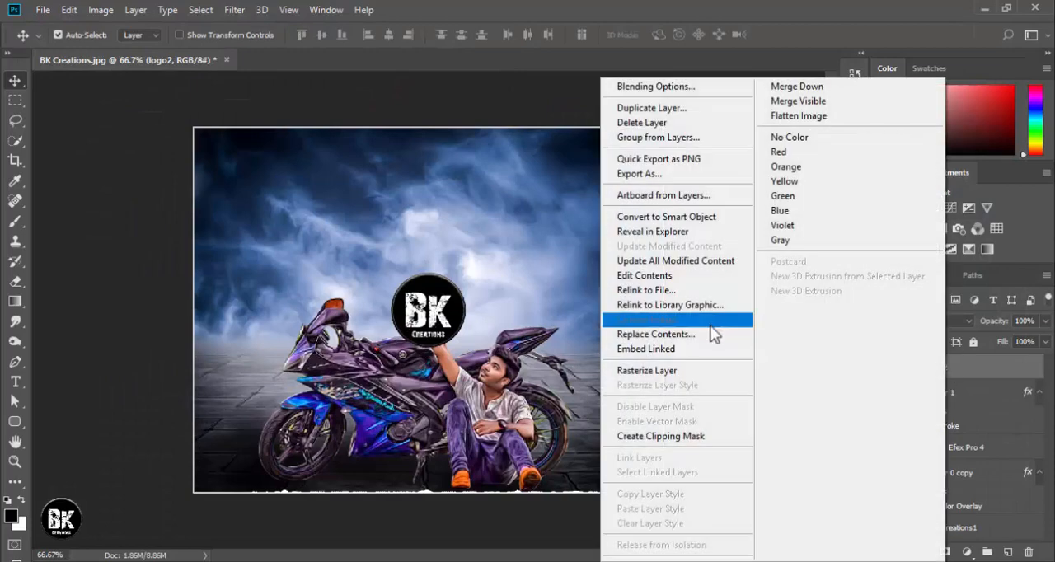
left_click(630, 371)
Move the BK Creations logo to the image's upper-left area and scale it to about 39.31%.
left_click_drag(437, 317, 272, 191)
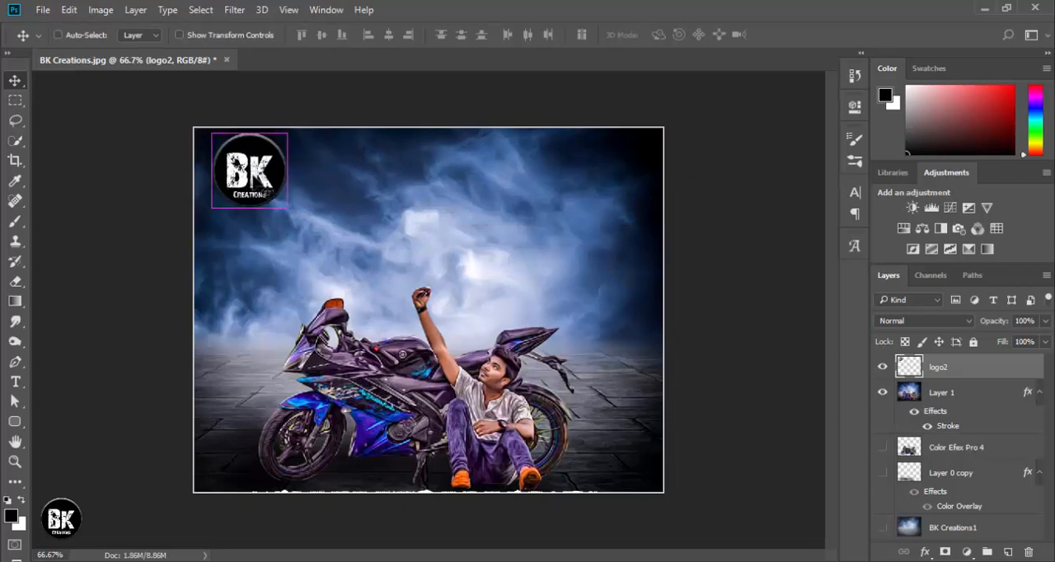
key("ctrl+t")
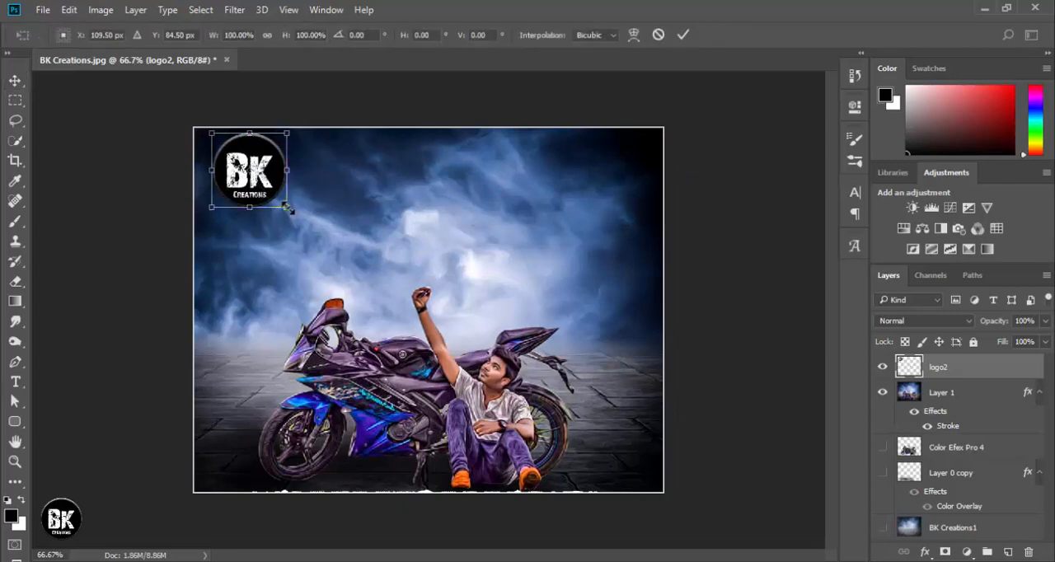
left_click_drag(287, 208, 266, 188)
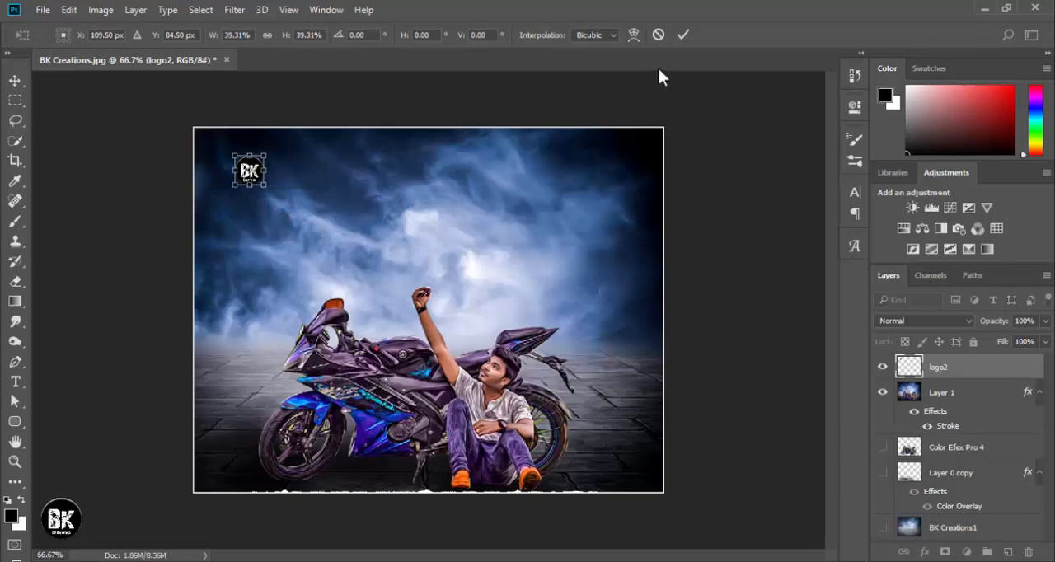
left_click(683, 35)
Move the logo close to the white border at the image's upper-left corner and scale it down further.
key("ctrl+plus")
key("ctrl+plus")
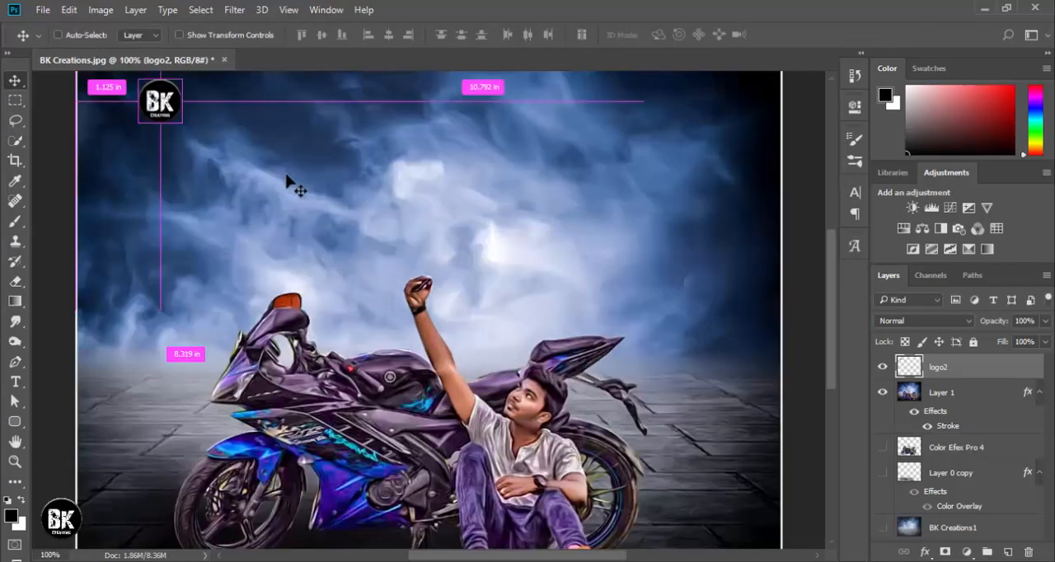
left_click_drag(287, 177, 716, 414)
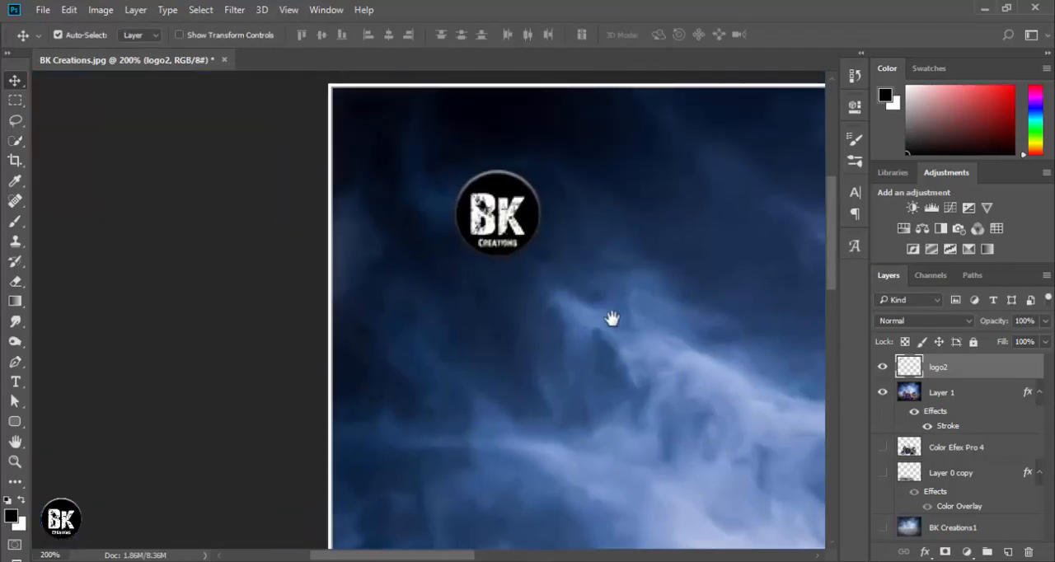
left_click_drag(589, 288, 611, 319)
left_click_drag(542, 255, 436, 180)
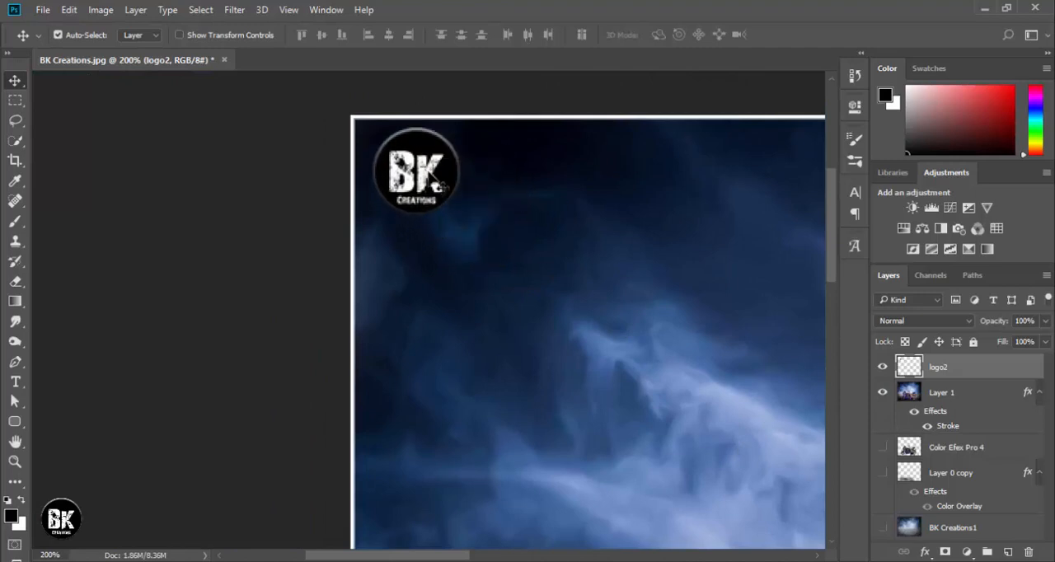
key("ctrl+t")
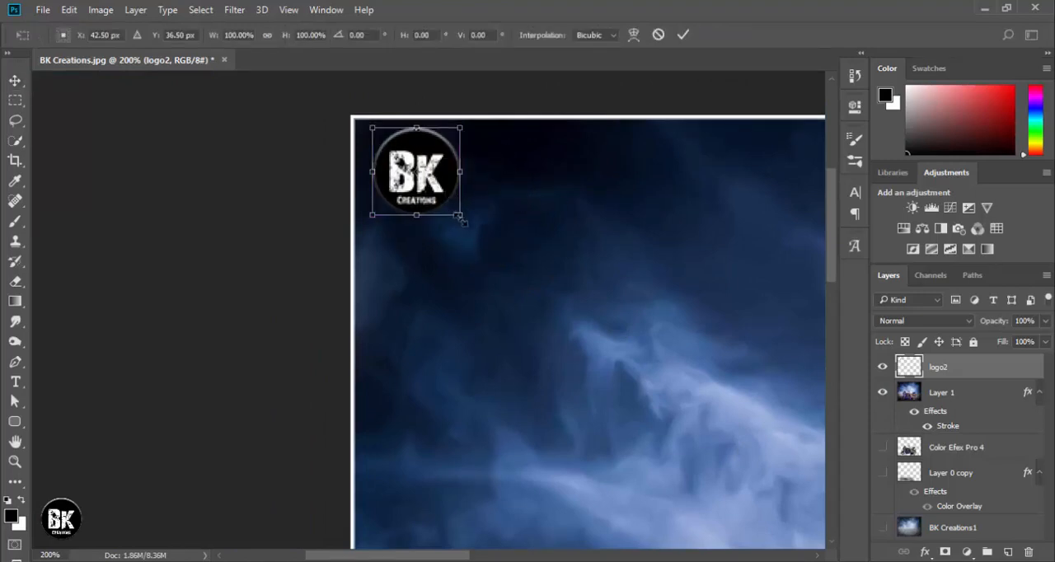
left_click_drag(464, 220, 407, 156)
left_click(683, 35)
left_click(539, 78)
key("ctrl+0")
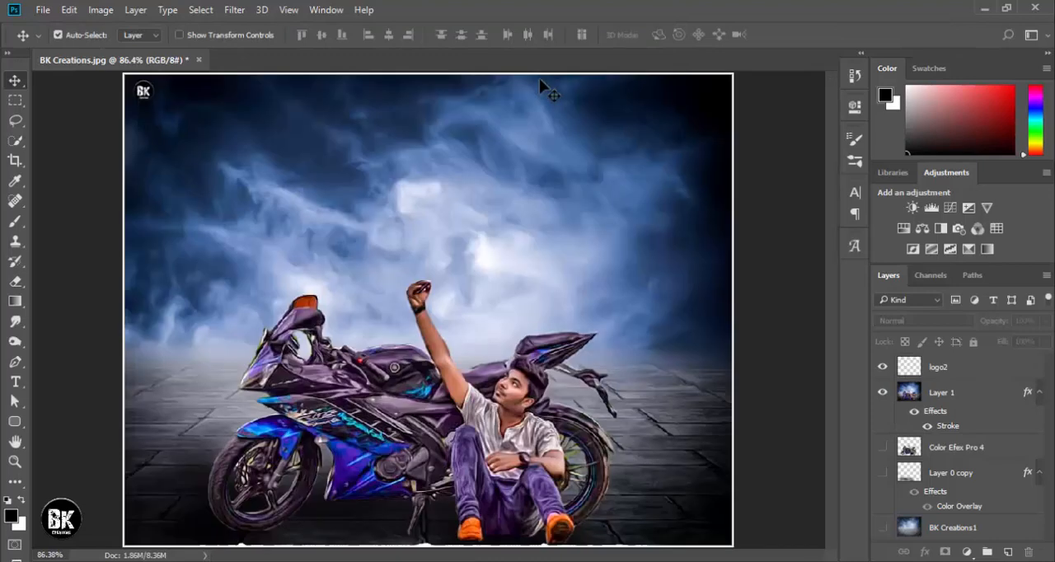
Shift the logo slightly inward from the image's upper-left corner and enlarge it to about 154.84%.
left_click_drag(152, 91, 158, 105)
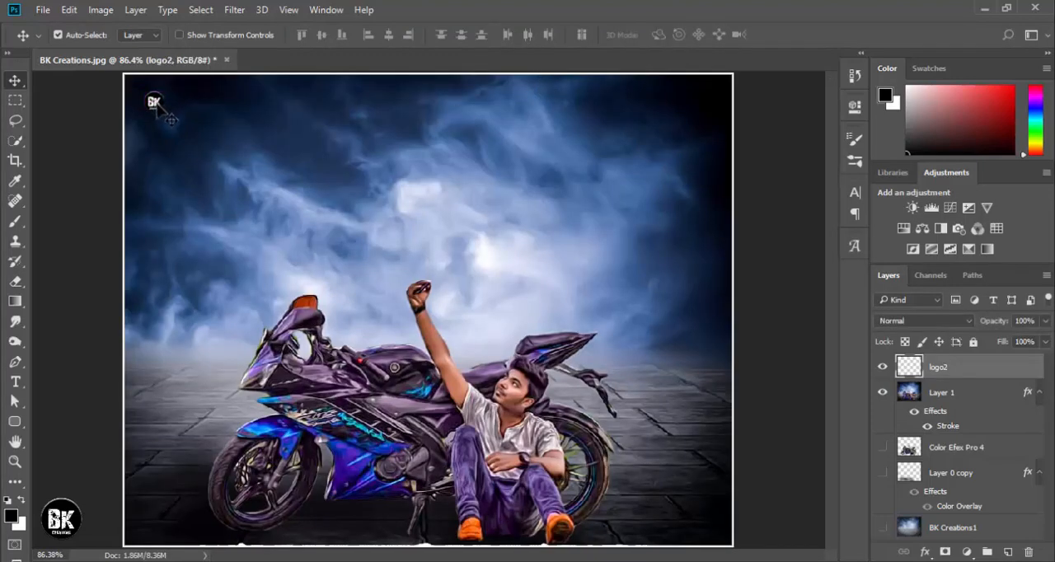
key("ctrl+t")
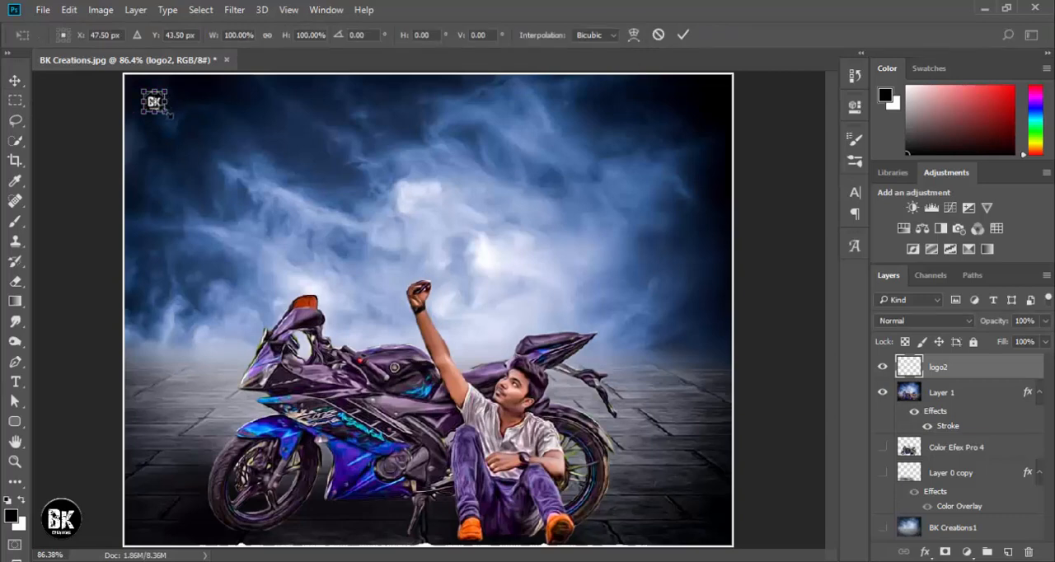
left_click_drag(170, 116, 172, 119)
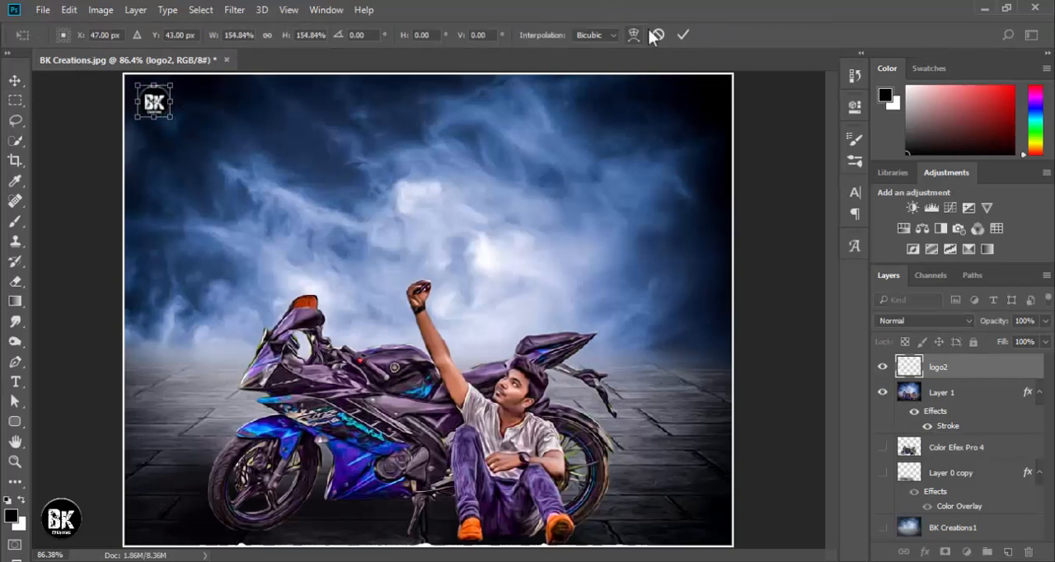
left_click(682, 37)
left_click(563, 115)
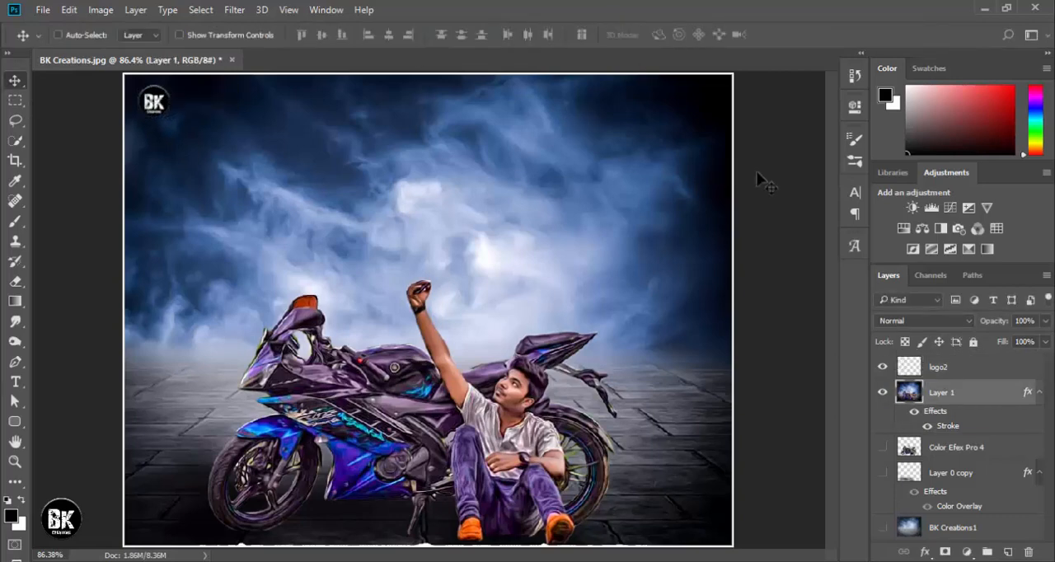
key("ctrl+minus")
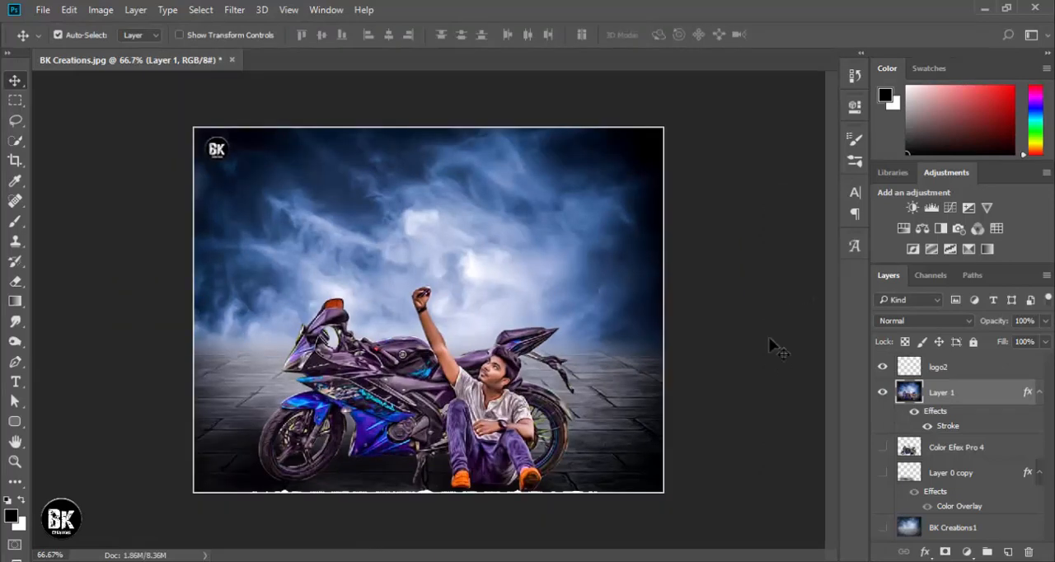